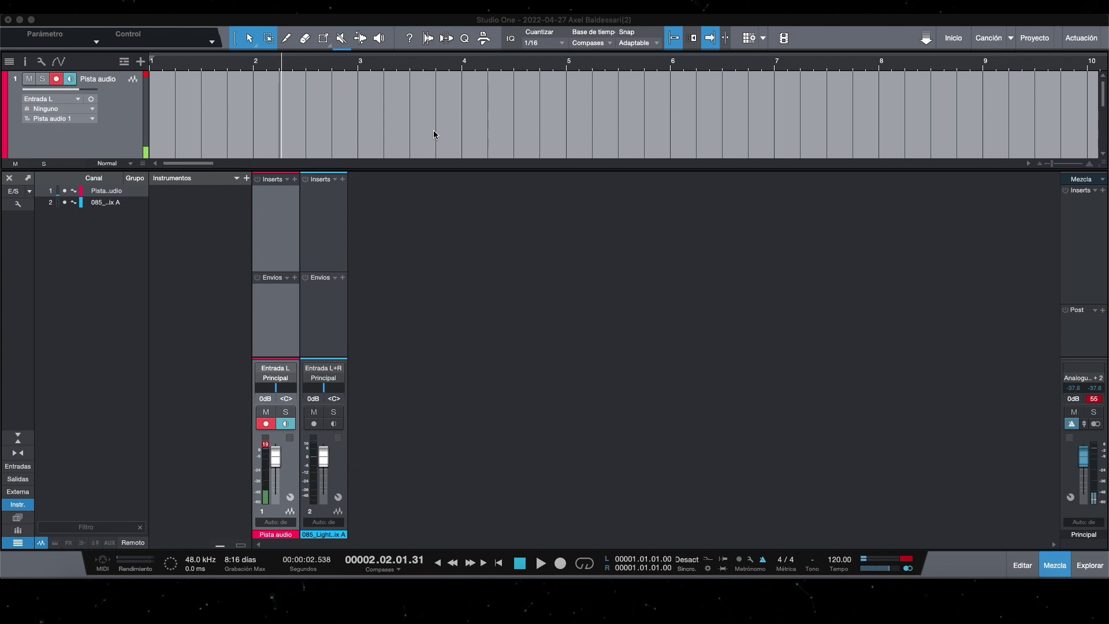
Rename the first audio track as PISTA GTR.
{"action": "scroll", "coordinate": [254, 133], "scroll_direction": "down", "scroll_amount": 1}
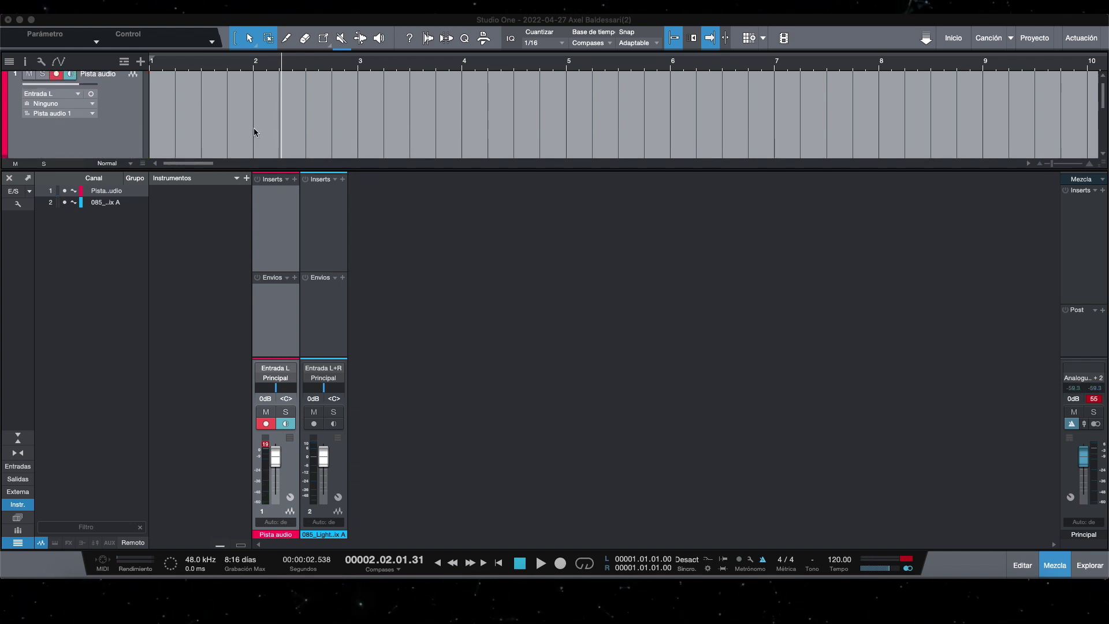
{"action": "scroll", "coordinate": [254, 132], "scroll_direction": "up", "scroll_amount": 1}
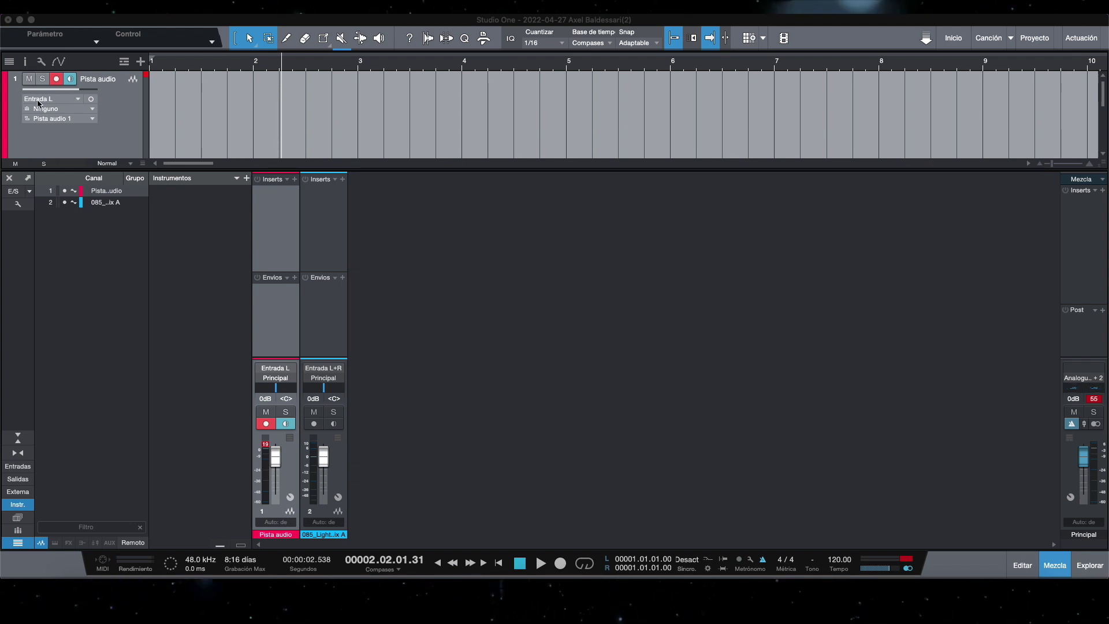
{"action": "left_click", "coordinate": [98, 79]}
{"action": "double_click", "coordinate": [99, 78]}
{"action": "type", "text": "P"}
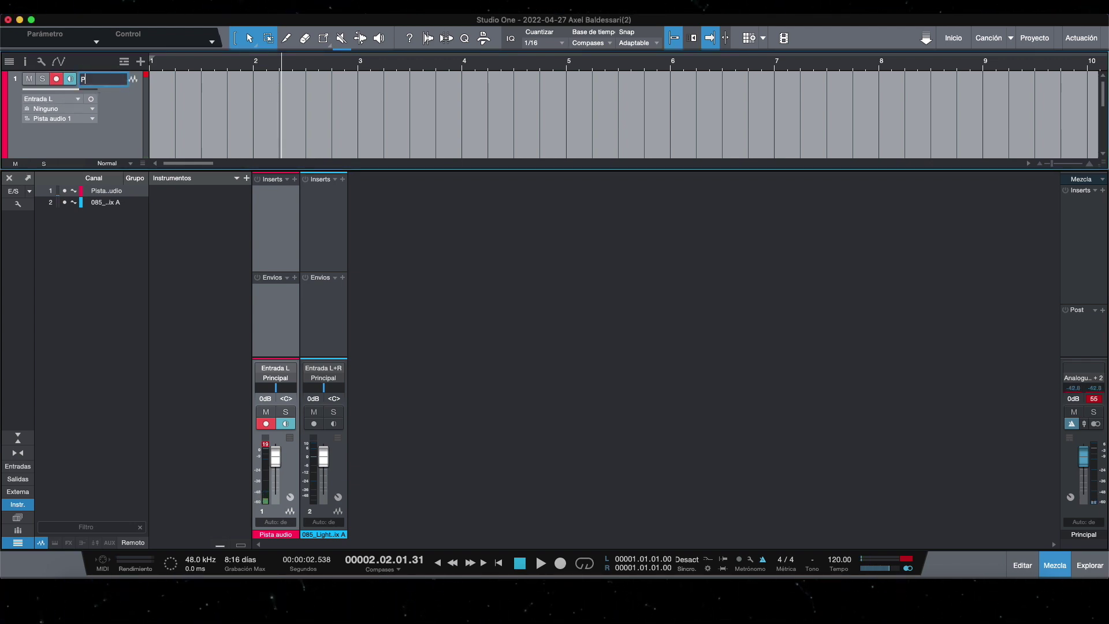
{"action": "type", "text": "ISTA GTR"}
{"action": "key", "text": "Return"}
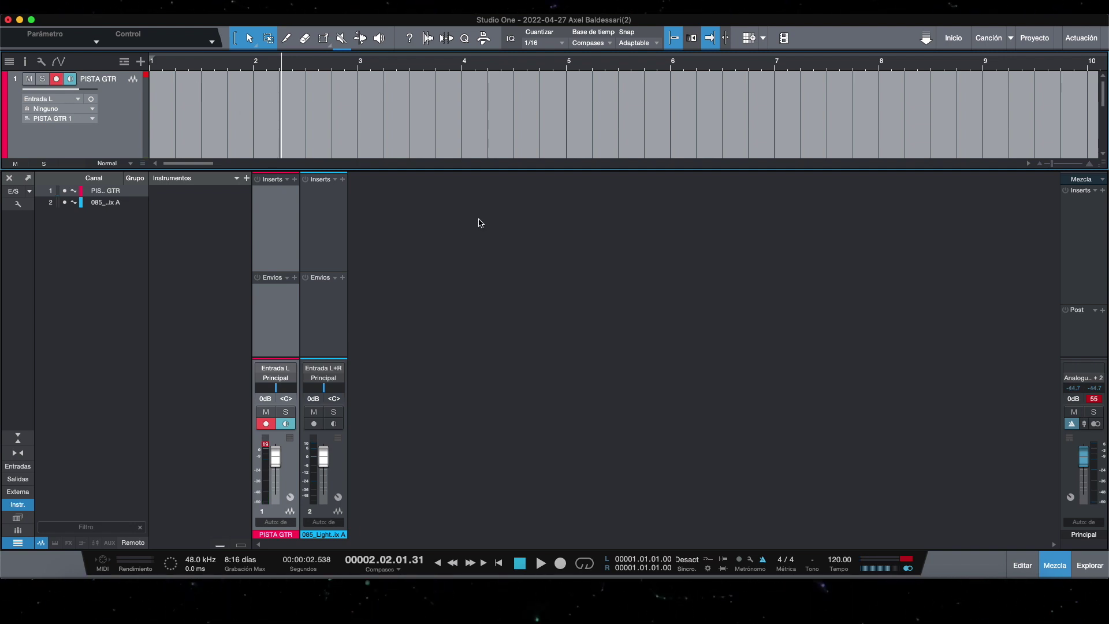
Turn off the metronome and hide the mixer.
{"action": "left_click", "coordinate": [762, 560]}
{"action": "left_click", "coordinate": [1076, 566]}
{"action": "left_click", "coordinate": [1073, 568]}
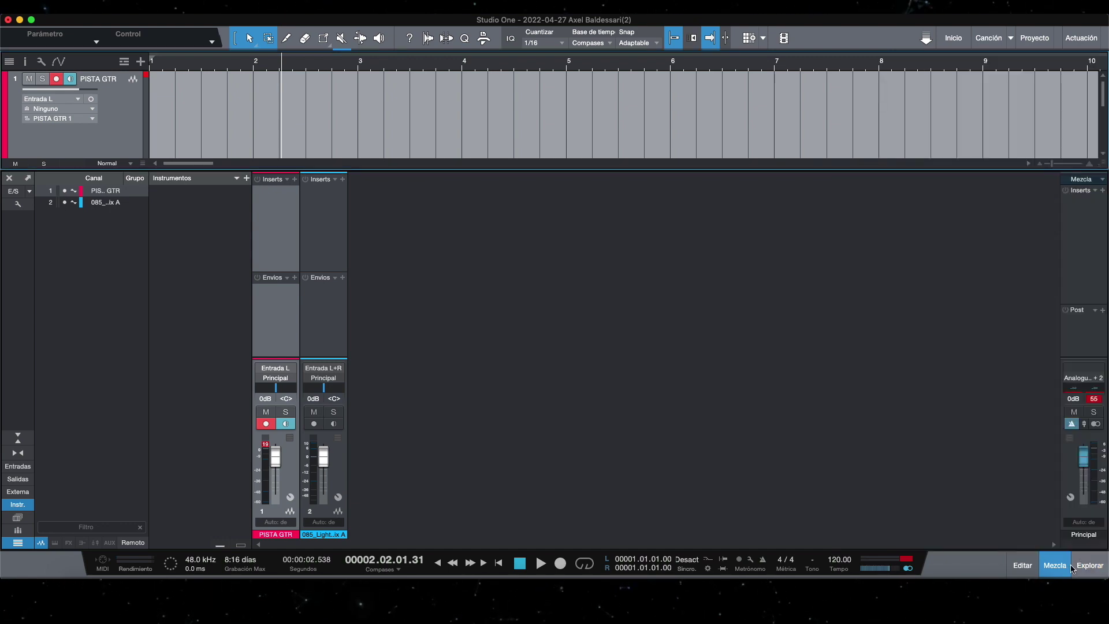
{"action": "left_click", "coordinate": [1070, 566]}
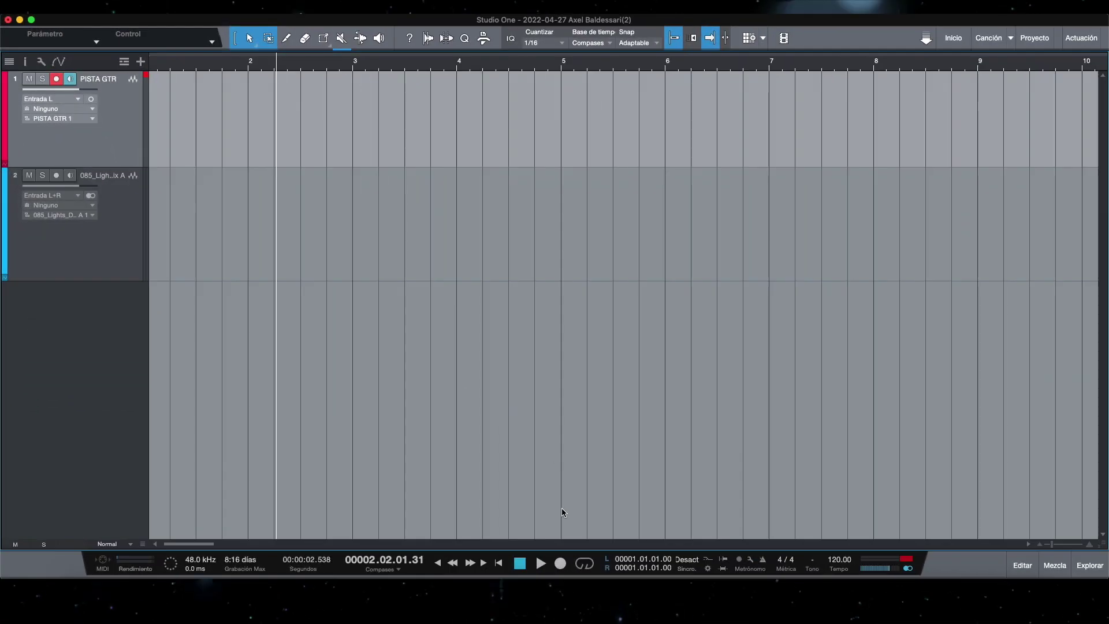
Record a guitar take on PISTA GTR without the metronome and play it back from where the guitar starts.
{"action": "left_click", "coordinate": [565, 567]}
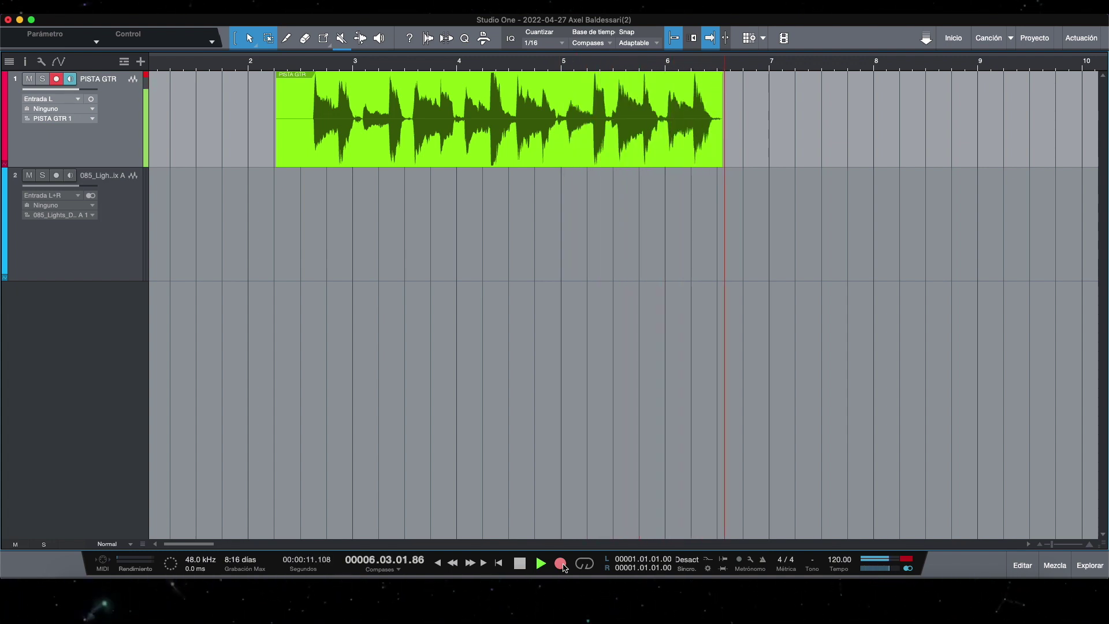
{"action": "key", "text": "space"}
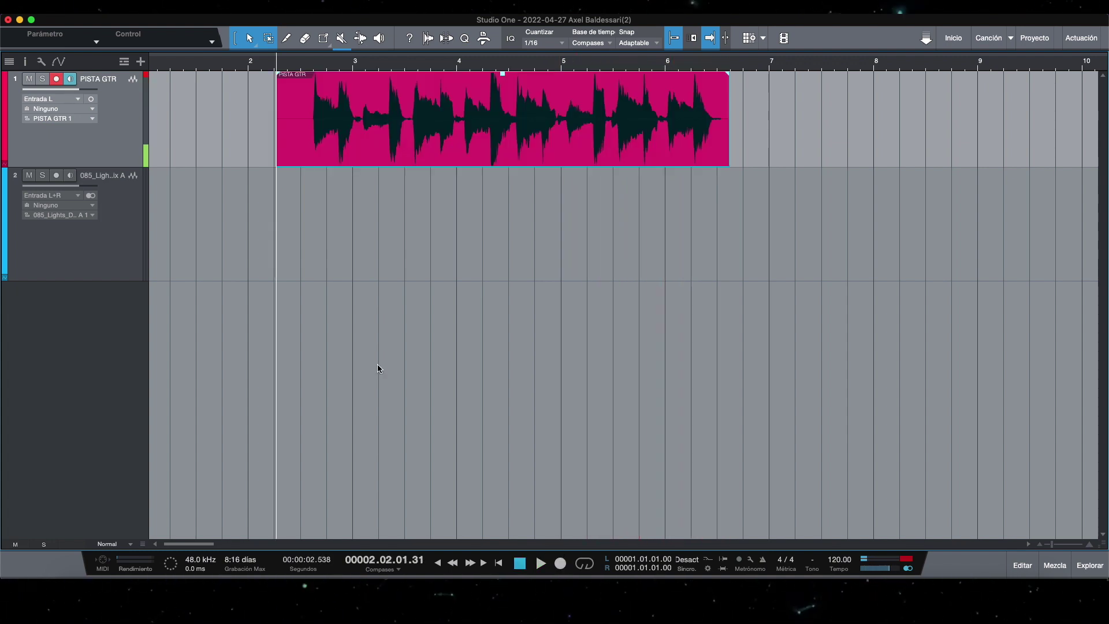
{"action": "left_click_drag", "start_coordinate": [308, 65], "coordinate": [312, 64]}
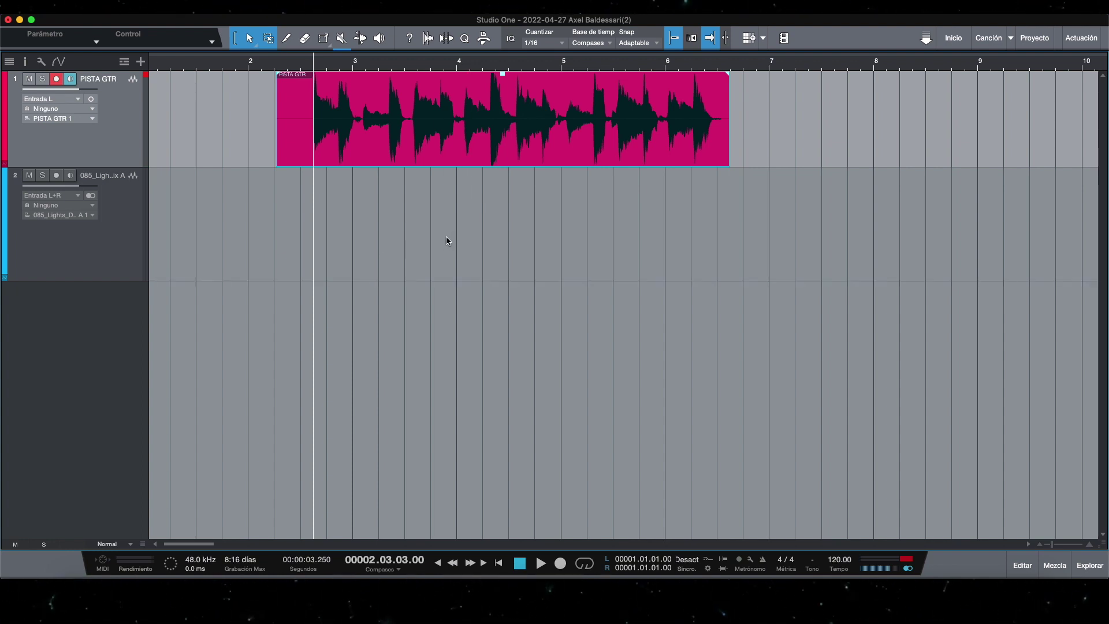
{"action": "key", "text": "space"}
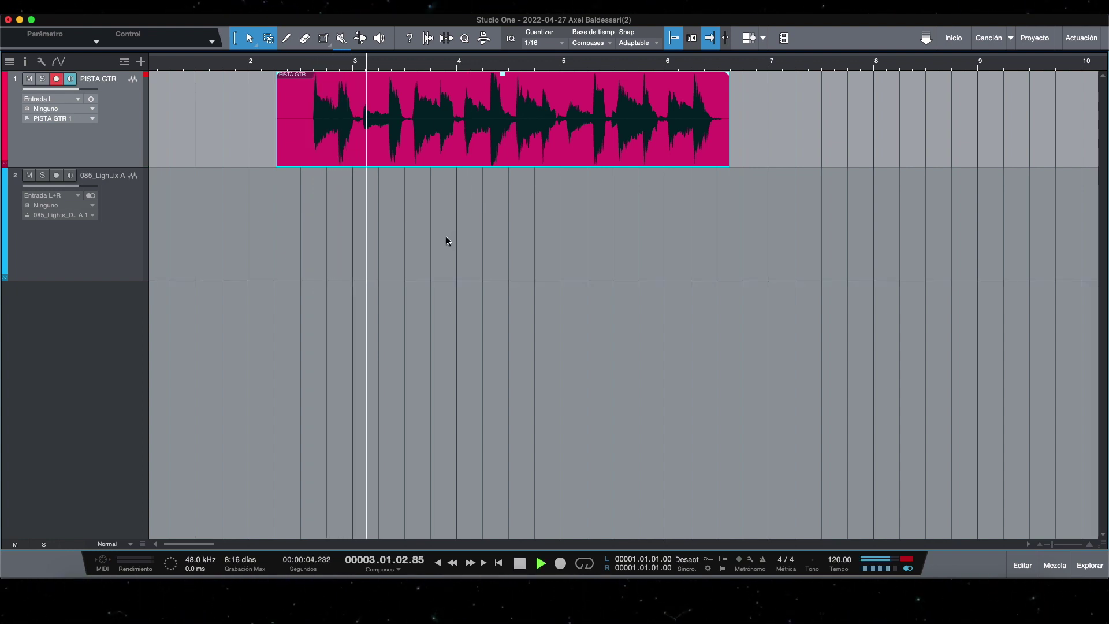
{"action": "key", "text": "space"}
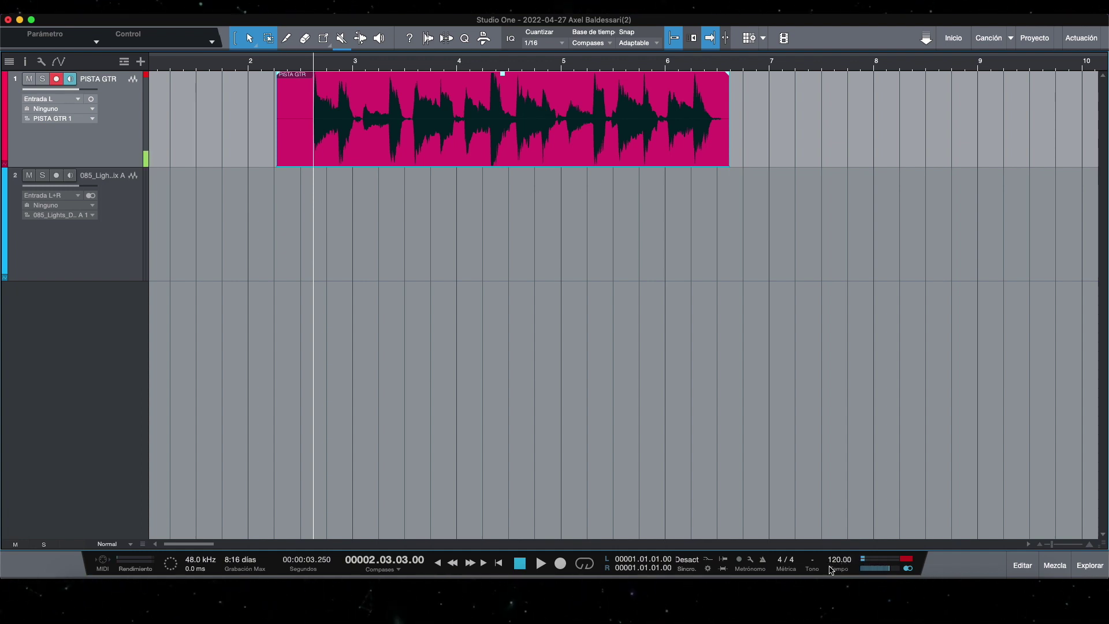
Tap the tempo along with the recorded guitar and set the song tempo to 125.
{"action": "key", "text": "space"}
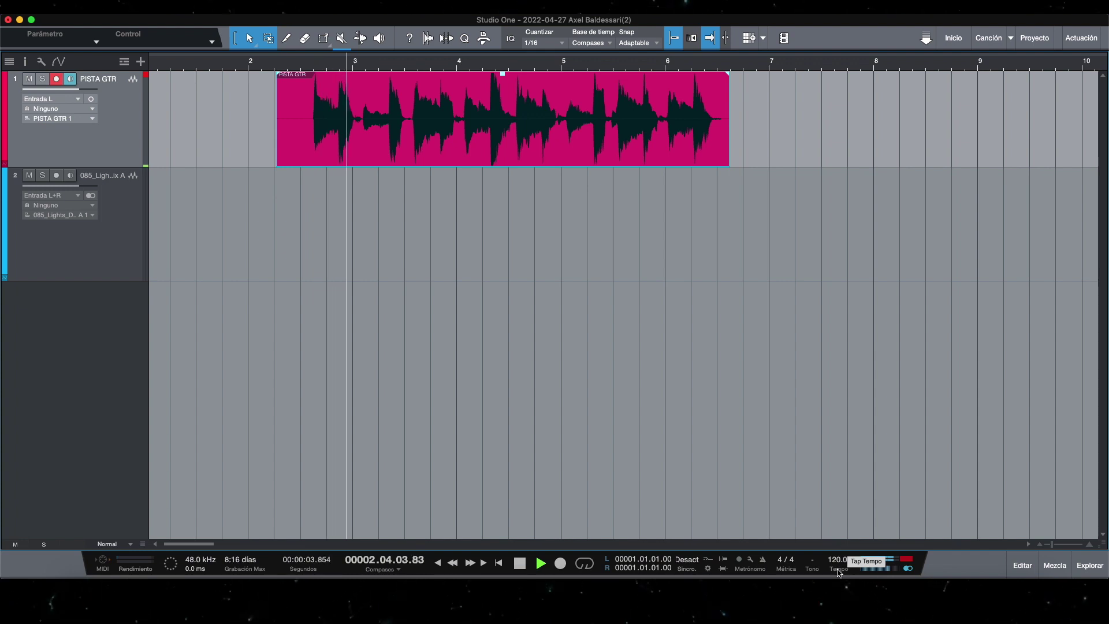
{"action": "left_click", "coordinate": [839, 571]}
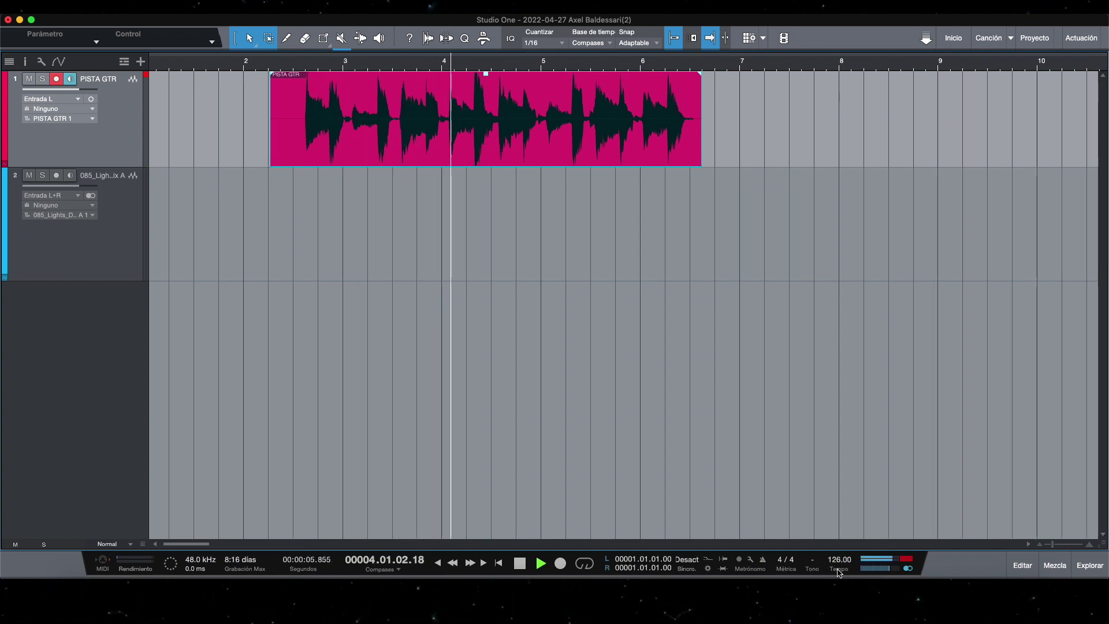
{"action": "key", "text": "space"}
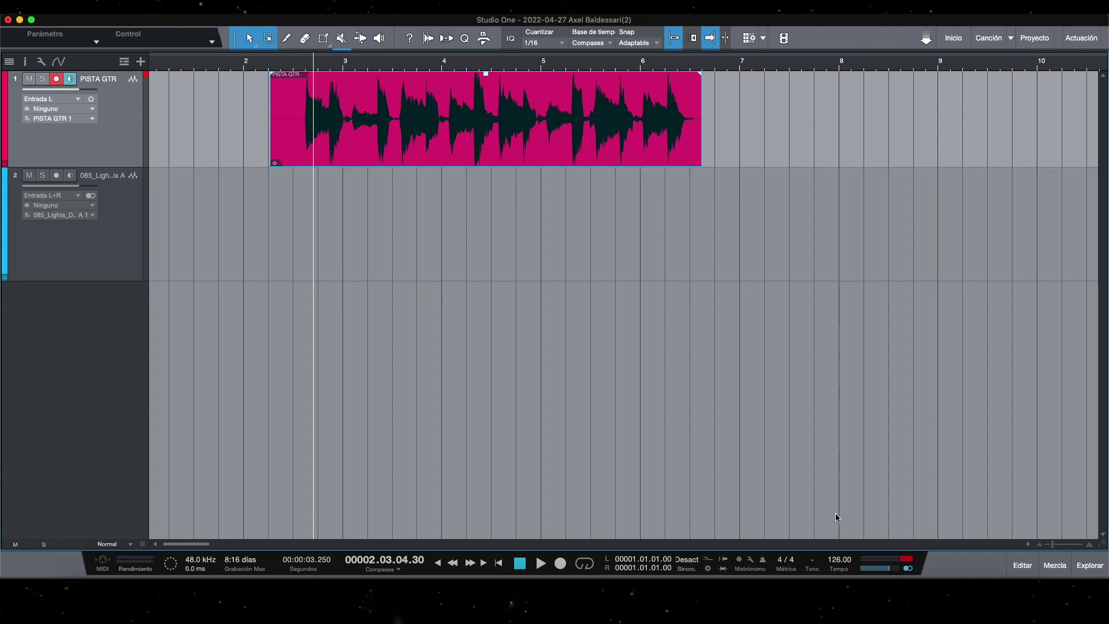
{"action": "double_click", "coordinate": [839, 560]}
{"action": "type", "text": "125"}
{"action": "key", "text": "Return"}
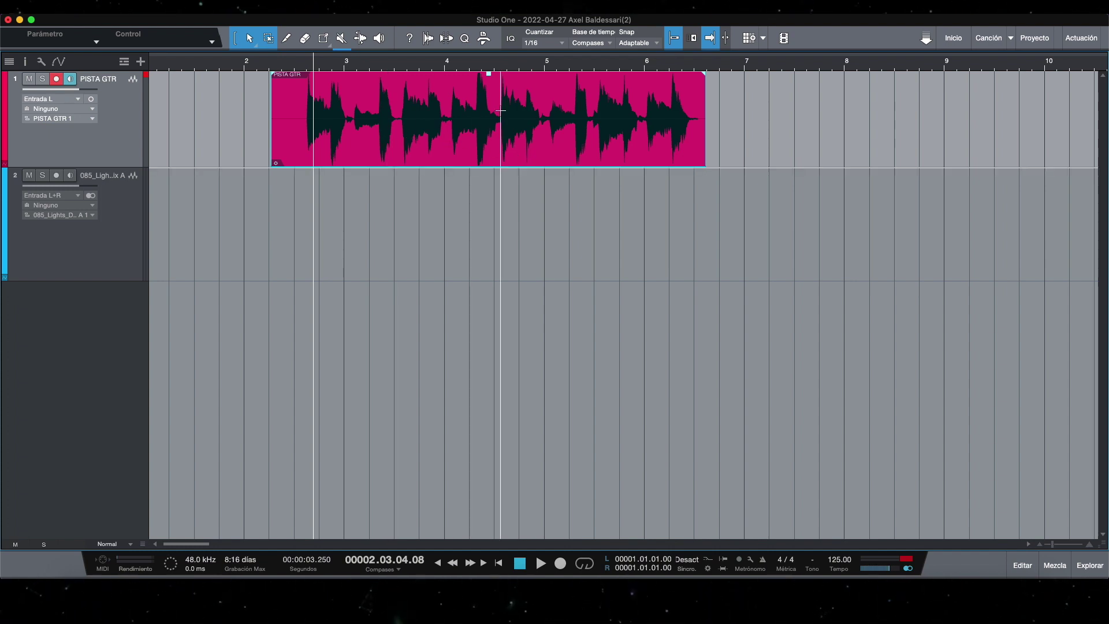
Delete the guitar take from PISTA GTR and turn on the metronome, listening to its click from bar 3.
{"action": "key", "text": "Delete"}
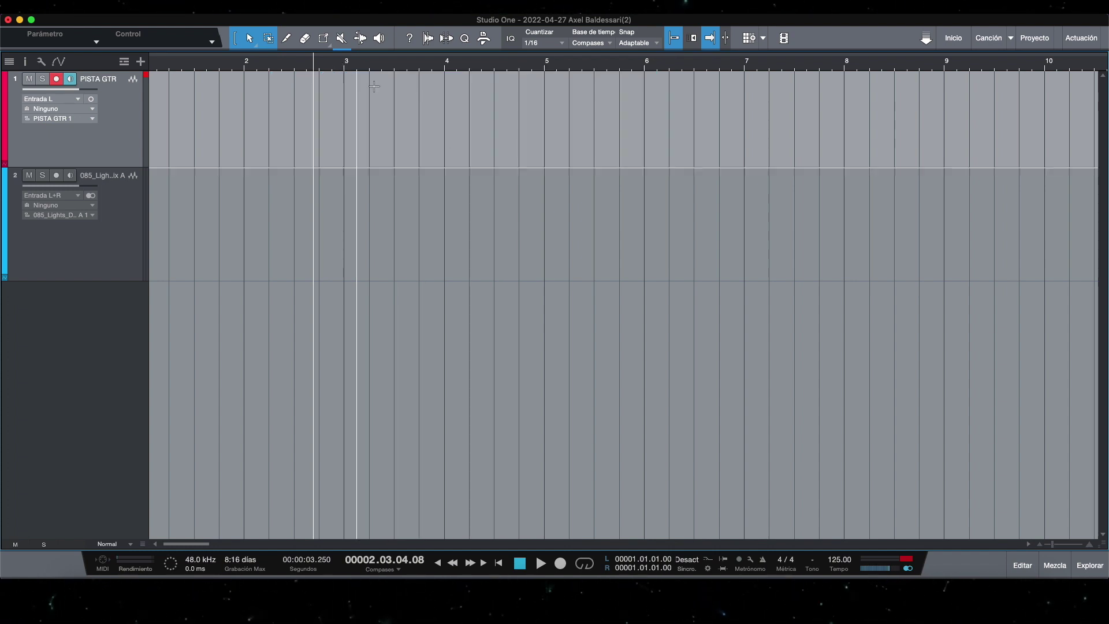
{"action": "left_click", "coordinate": [764, 560]}
{"action": "left_click", "coordinate": [344, 62]}
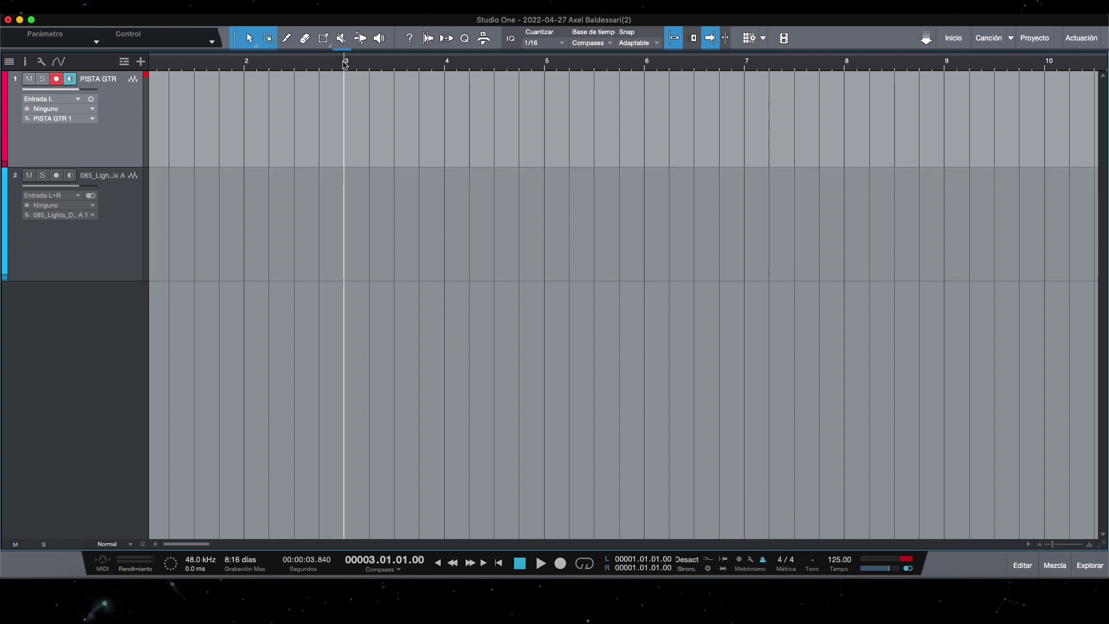
{"action": "key", "text": "space"}
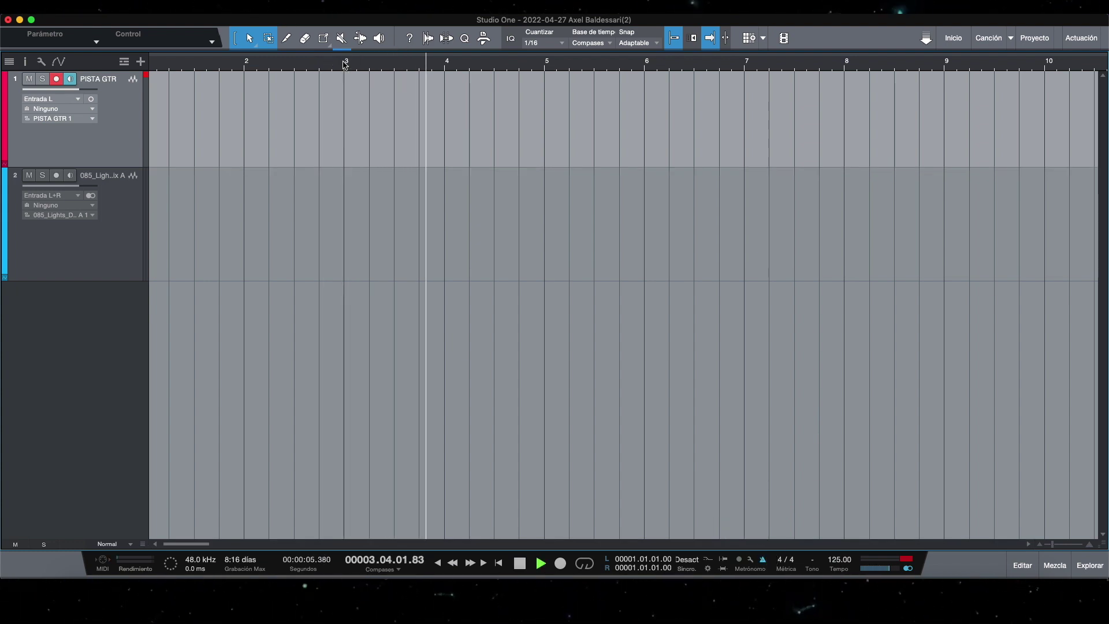
{"action": "key", "text": "space"}
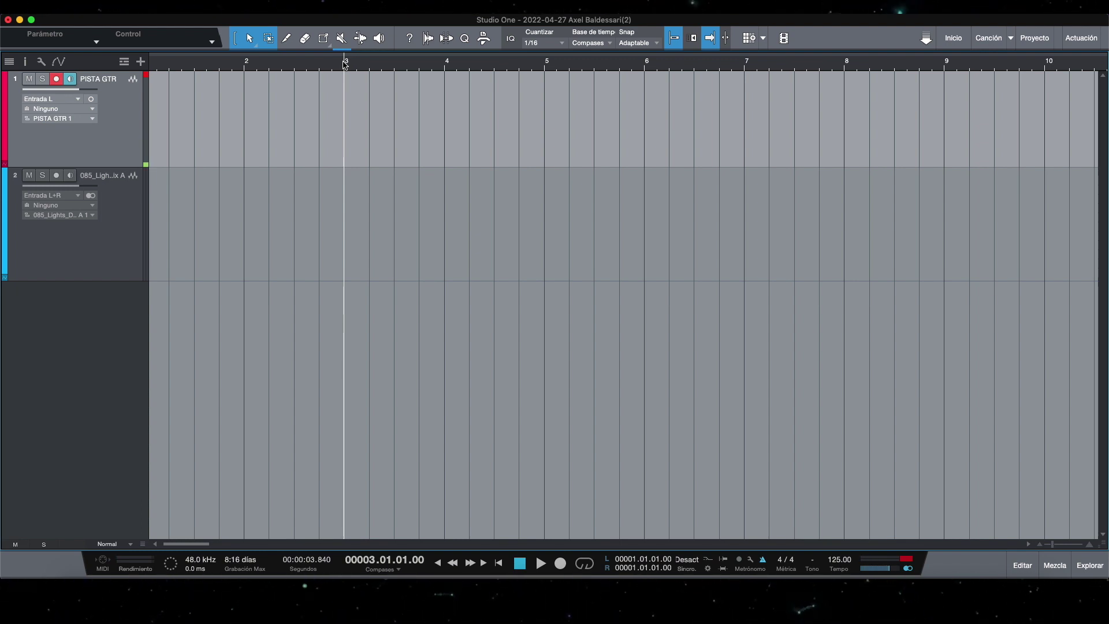
Record a new guitar take on PISTA GTR from bar 3 with the metronome and place the playback cursor at bar 4.
{"action": "key", "text": "KP_Multiply"}
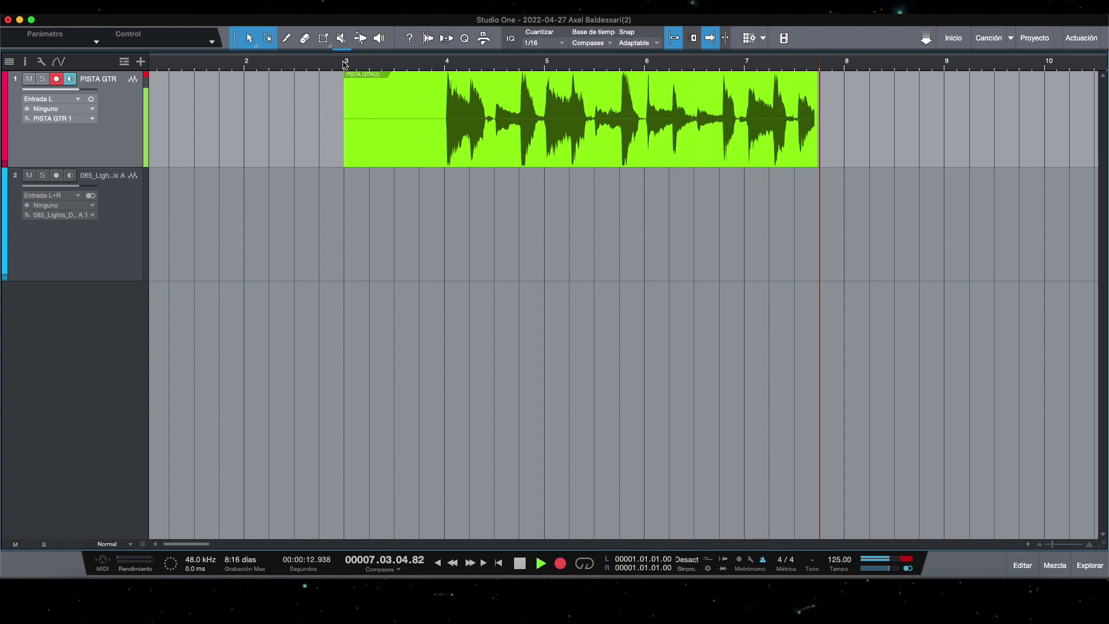
{"action": "key", "text": "space"}
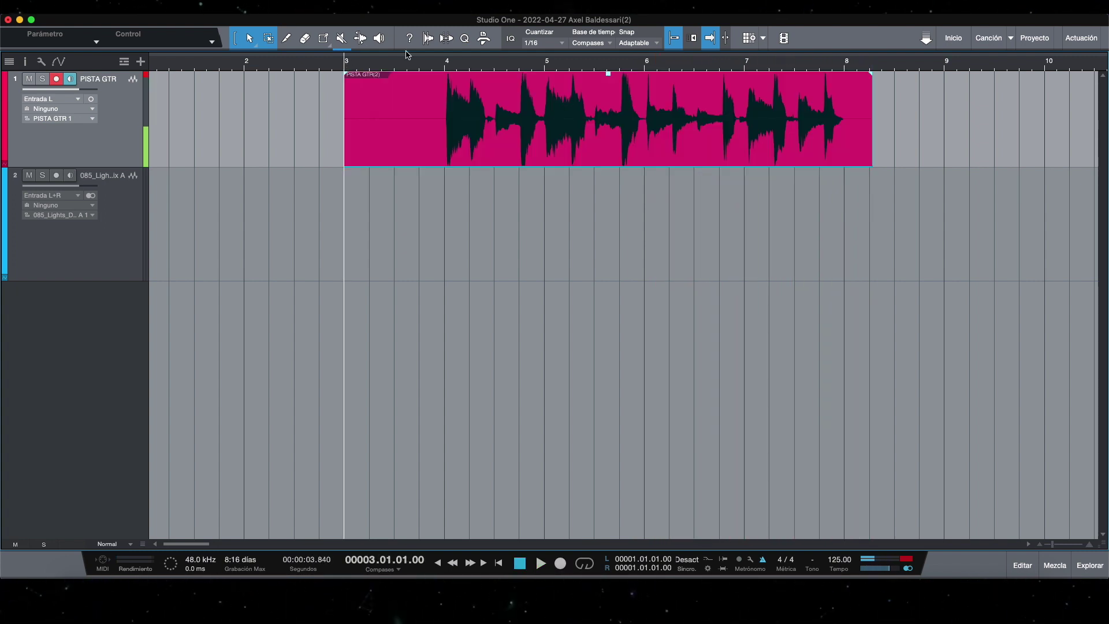
{"action": "left_click", "coordinate": [450, 68]}
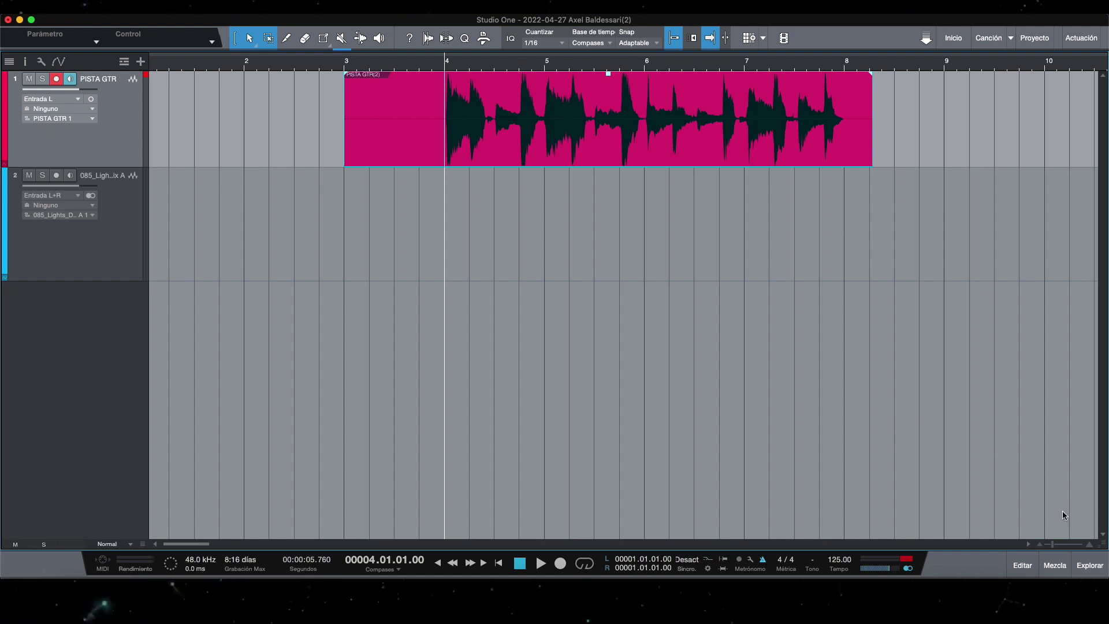
Preview the 085_Lights_Drums_Mix A loop and place it on a new track at bar 4.
{"action": "left_click", "coordinate": [1086, 564]}
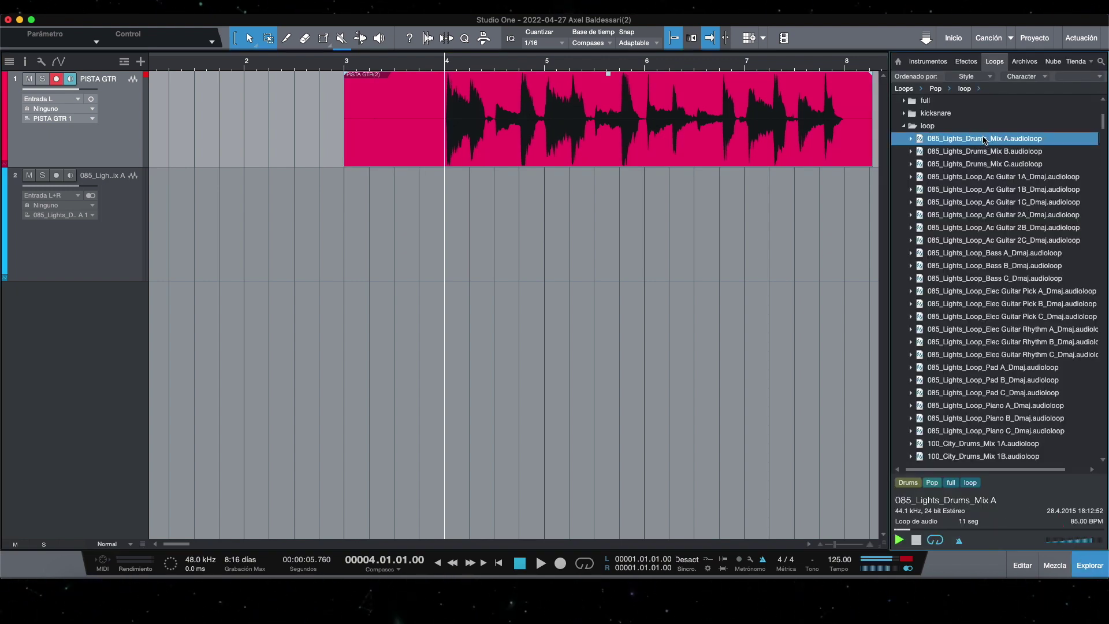
{"action": "key", "text": "space"}
{"action": "key", "text": "space"}
{"action": "left_click_drag", "start_coordinate": [984, 139], "coordinate": [480, 320]}
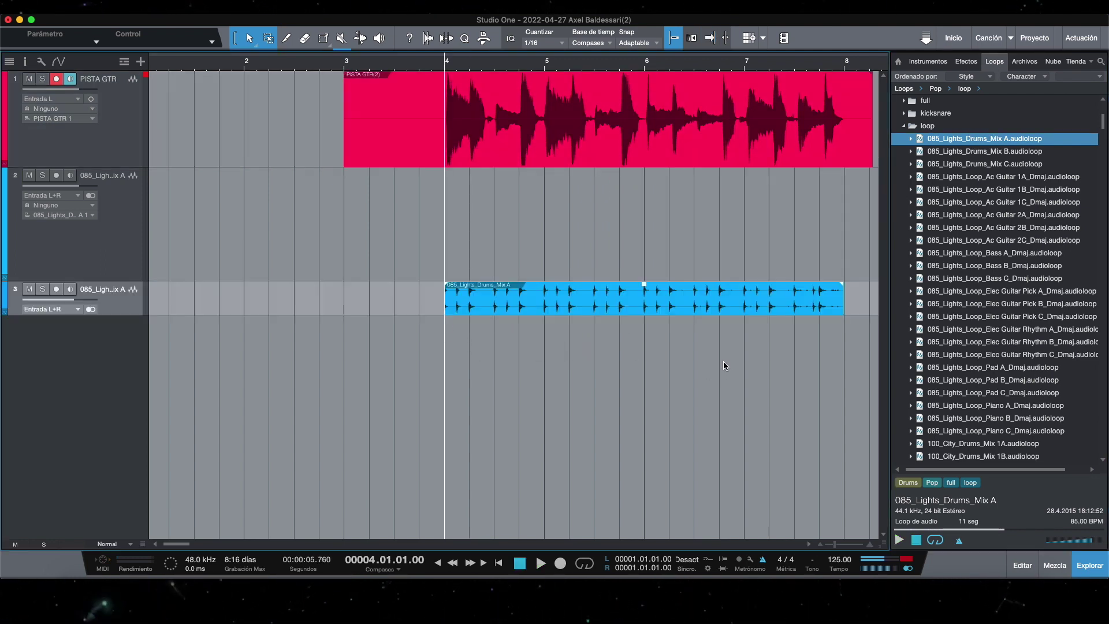
{"action": "left_click", "coordinate": [1080, 570]}
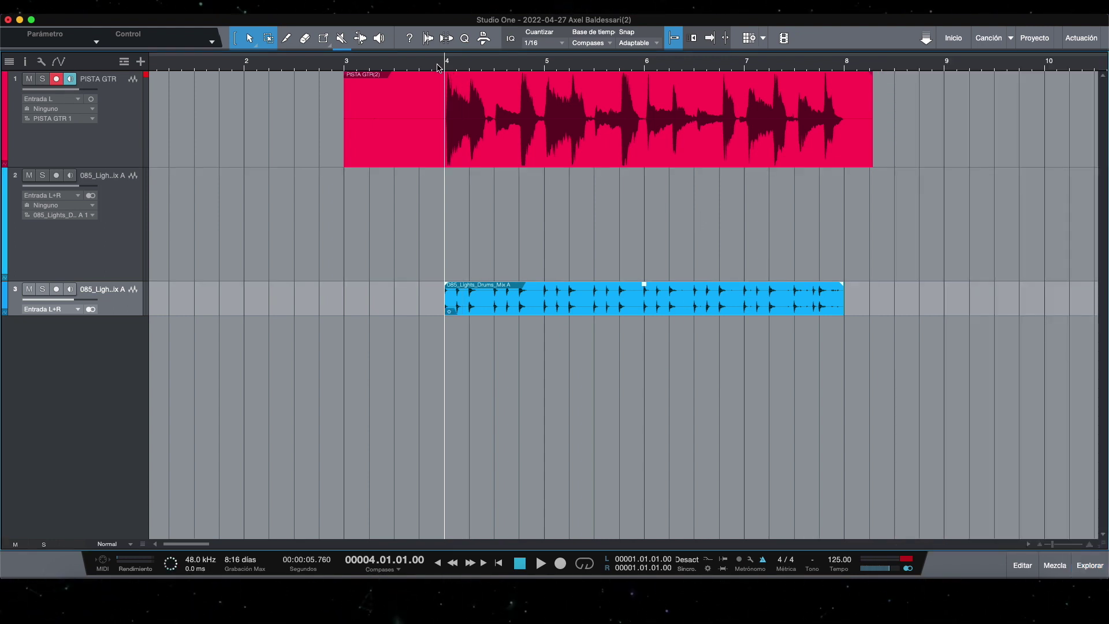
Play the guitar take together with the drum loop from bar 4.
{"action": "key", "text": "w"}
{"action": "key", "text": "f"}
{"action": "key", "text": "space"}
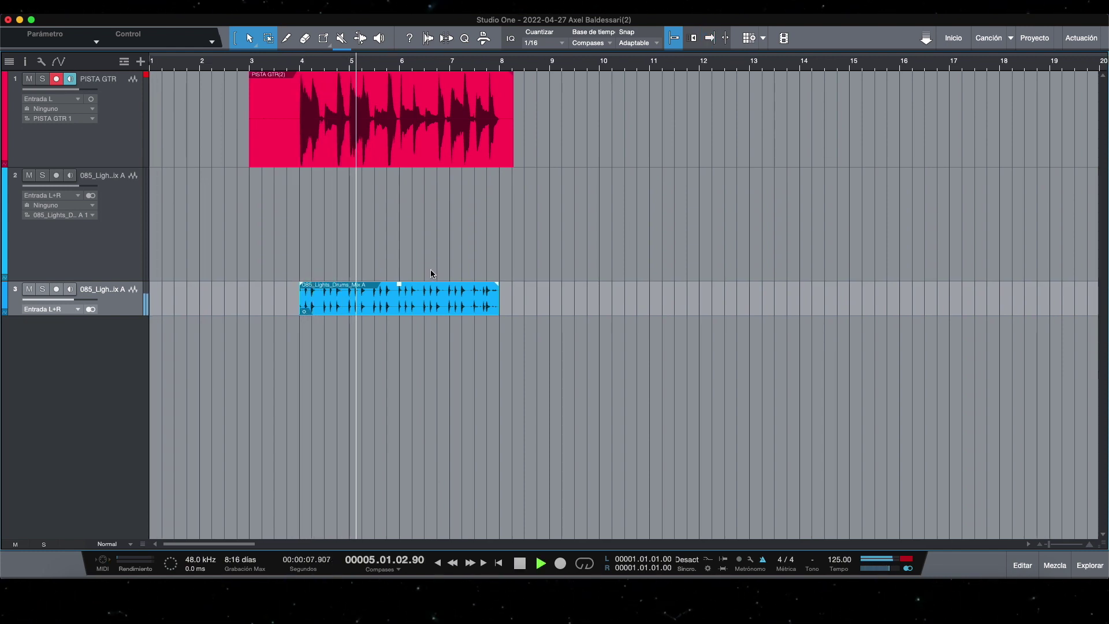
{"action": "key", "text": "space"}
{"action": "key", "text": "f"}
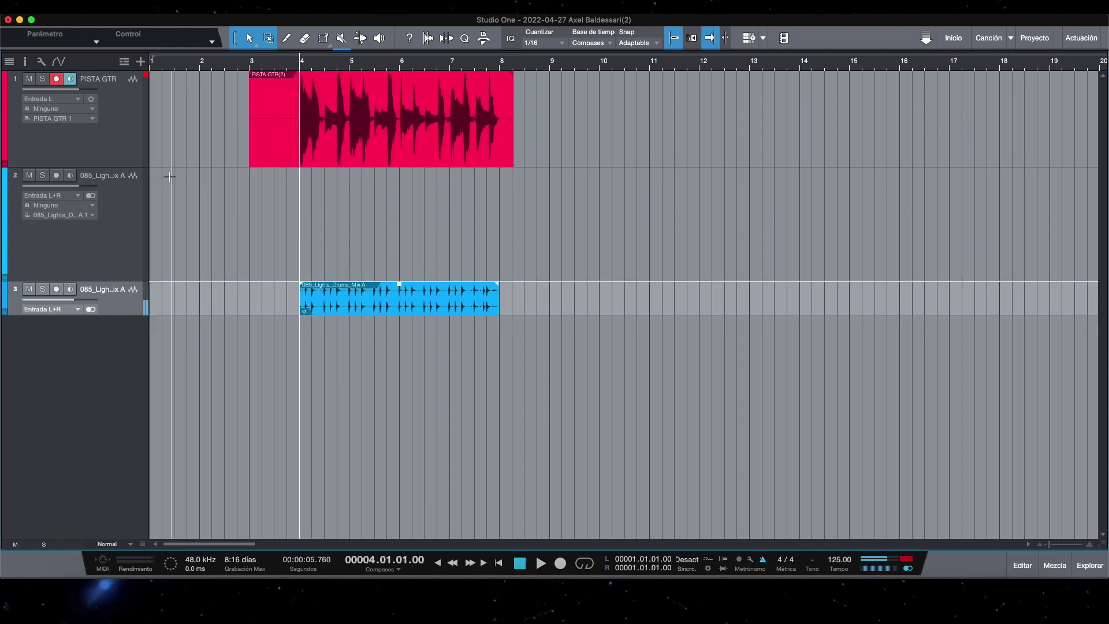
Slightly lower the gain of the guitar event on the PISTA GTR track.
{"action": "left_click", "coordinate": [122, 142]}
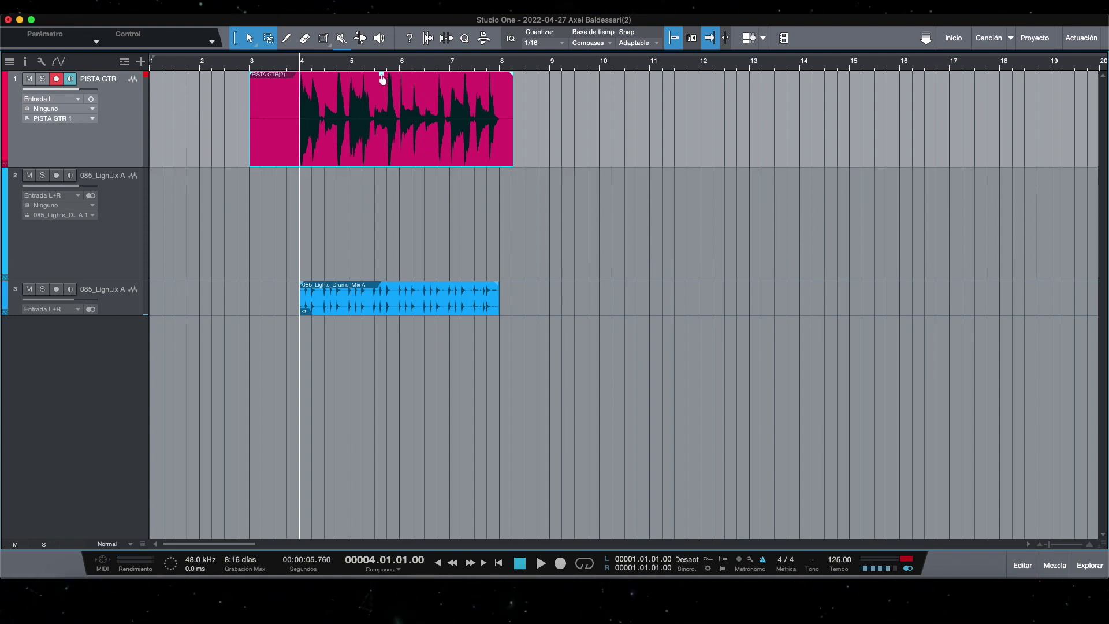
{"action": "left_click_drag", "start_coordinate": [382, 78], "coordinate": [381, 88]}
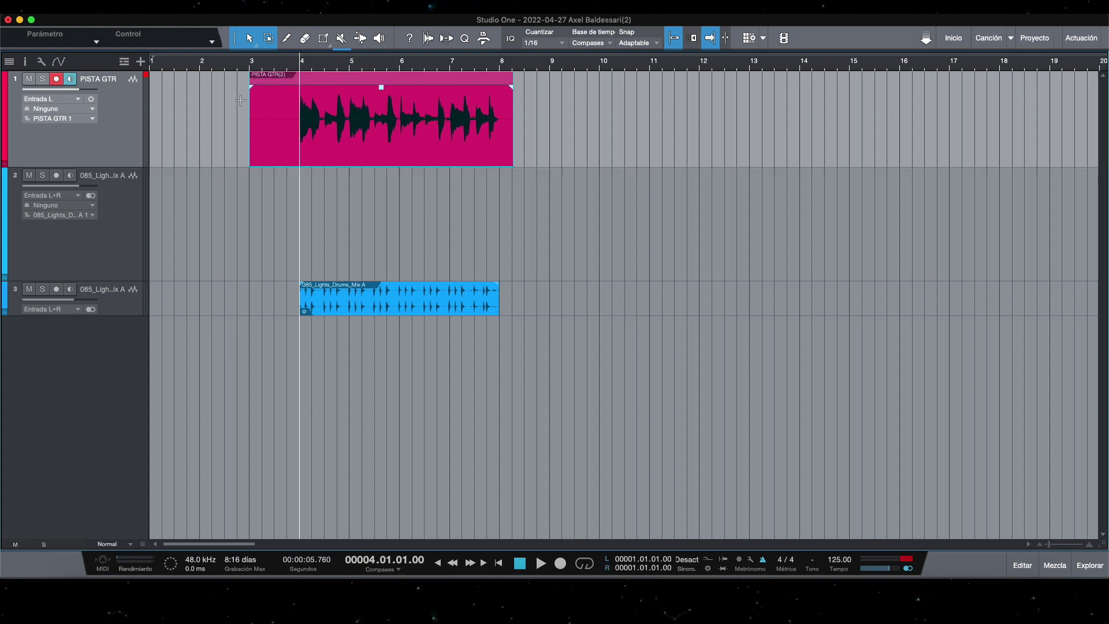
{"action": "left_click", "coordinate": [26, 62]}
{"action": "left_click", "coordinate": [26, 61]}
Insert the Ampire plugin on the PISTA GTR channel in the mixer.
{"action": "left_click", "coordinate": [1049, 560]}
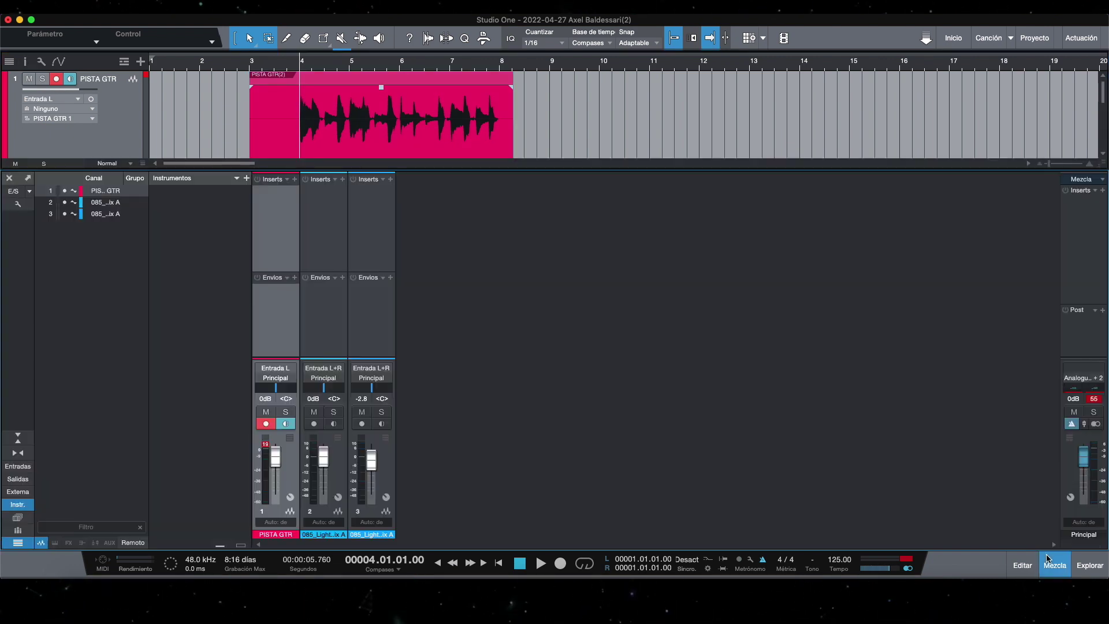
{"action": "left_click", "coordinate": [295, 180]}
{"action": "type", "text": "ampir"}
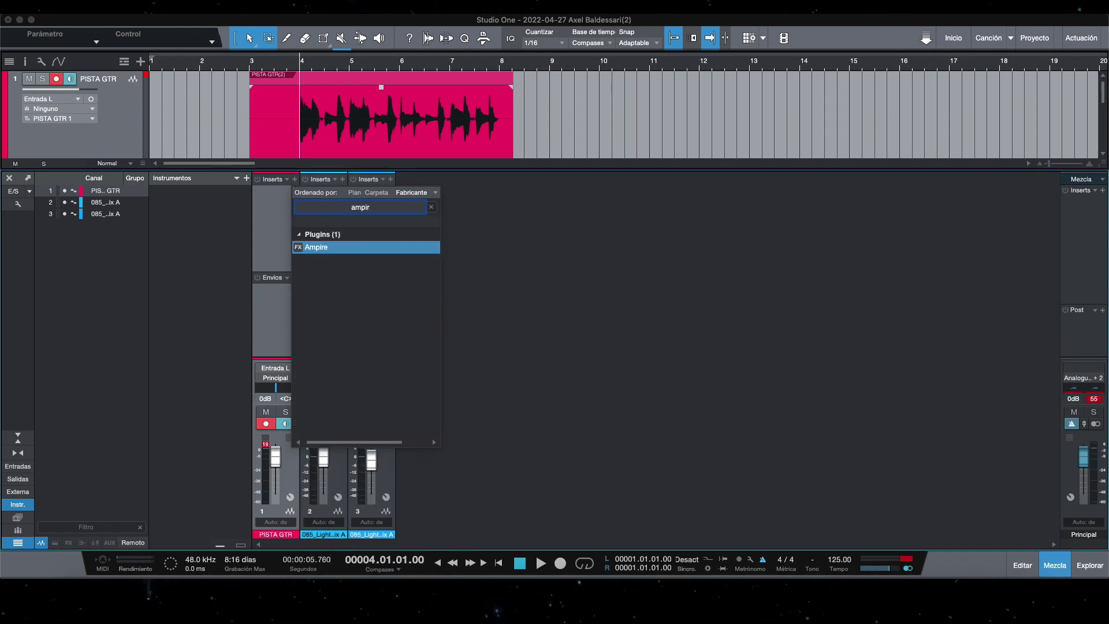
{"action": "key", "text": "Return"}
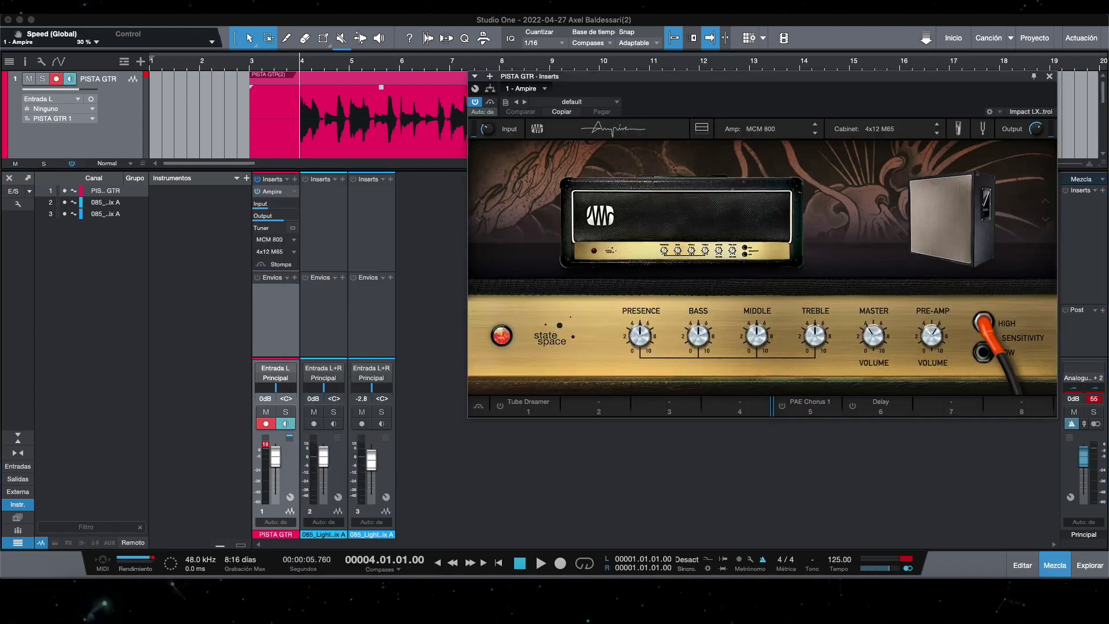
Play the song from bar 4 with Ampire active, and close the plugin window and the mixer.
{"action": "key", "text": "space"}
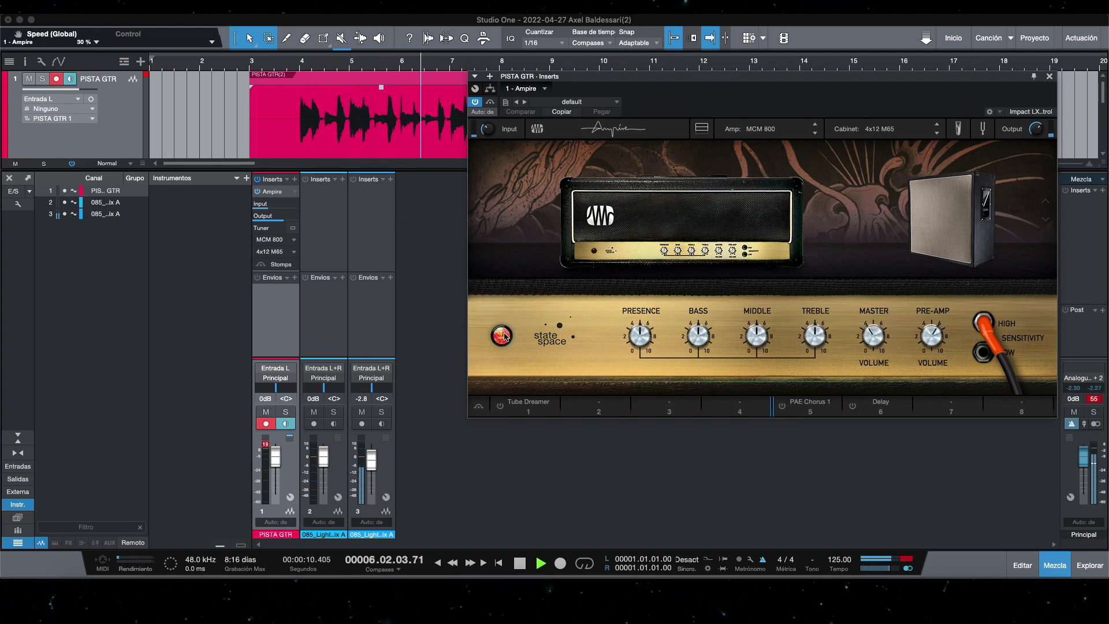
{"action": "key", "text": "space"}
{"action": "left_click", "coordinate": [1049, 75]}
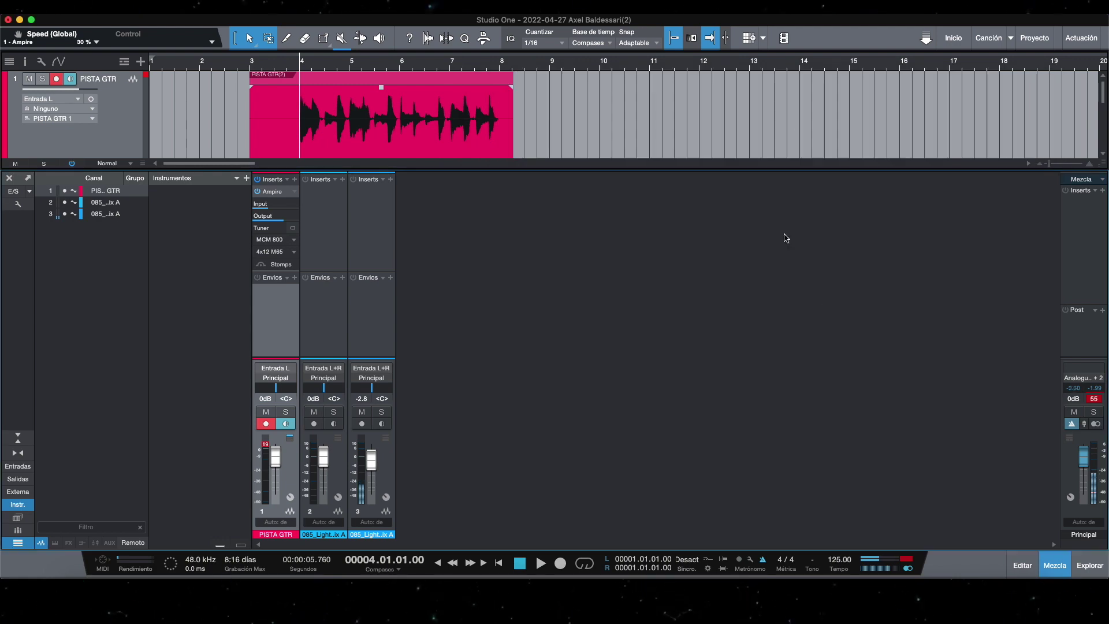
{"action": "left_click", "coordinate": [1056, 564]}
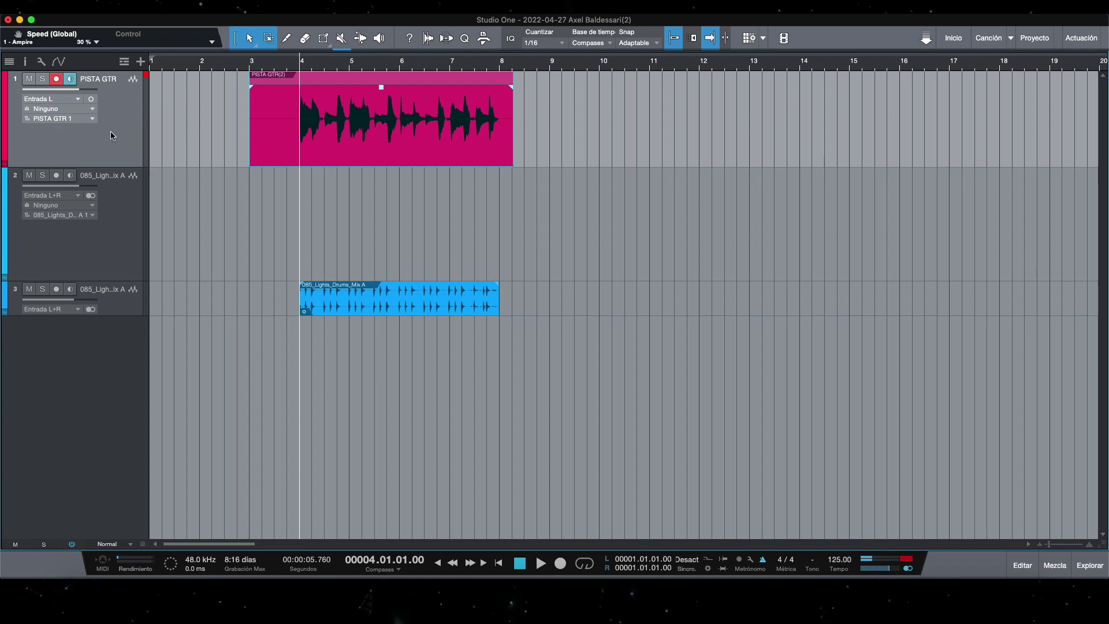
Pan the PISTA GTR channel to L91 in the mixer during playback from bar 4, and close the mixer.
{"action": "key", "text": "F3"}
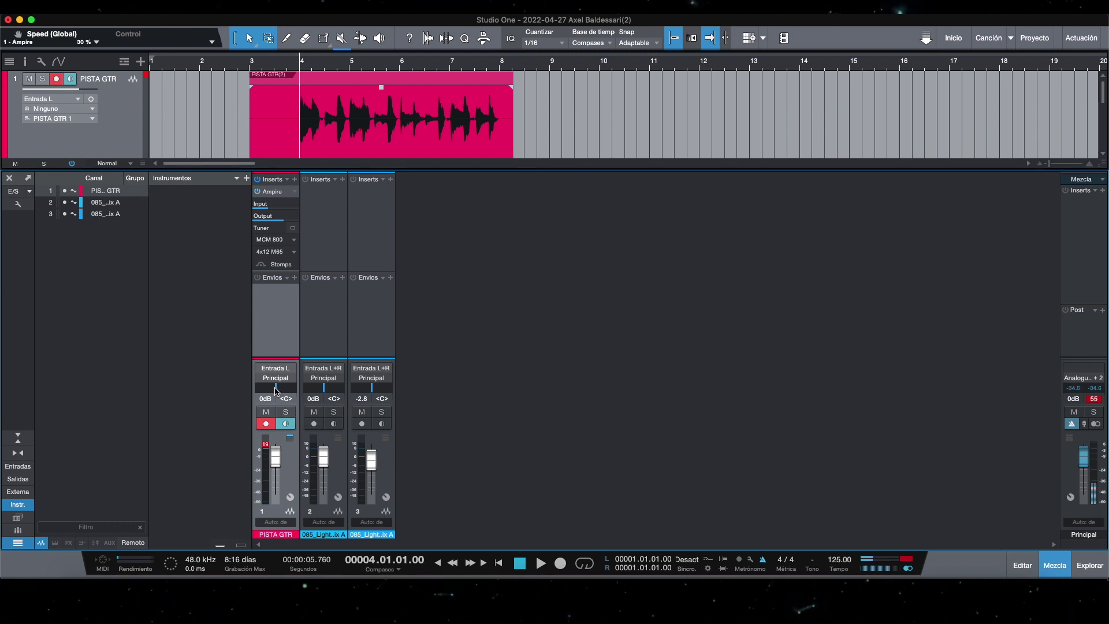
{"action": "key", "text": "space"}
{"action": "left_click_drag", "start_coordinate": [275, 391], "coordinate": [258, 391]}
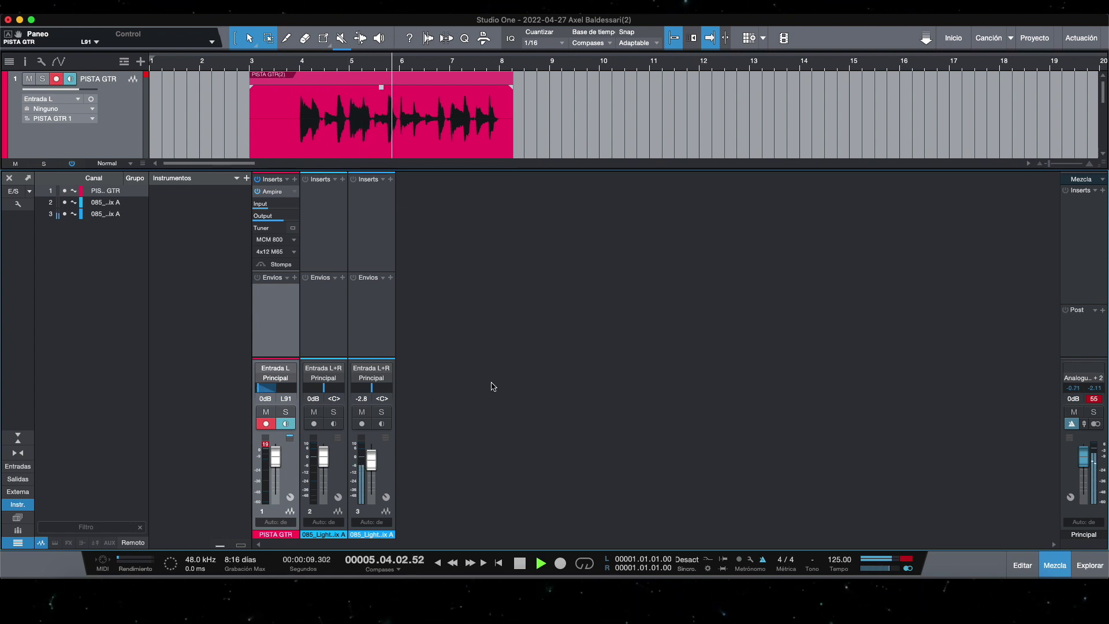
{"action": "key", "text": "space"}
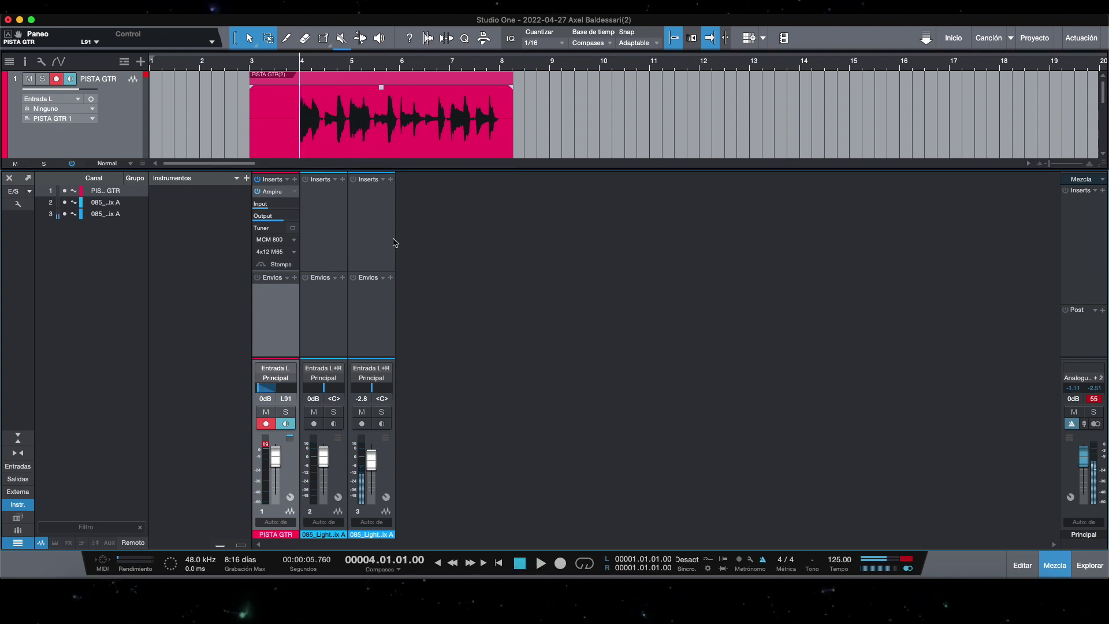
{"action": "left_click", "coordinate": [1054, 565]}
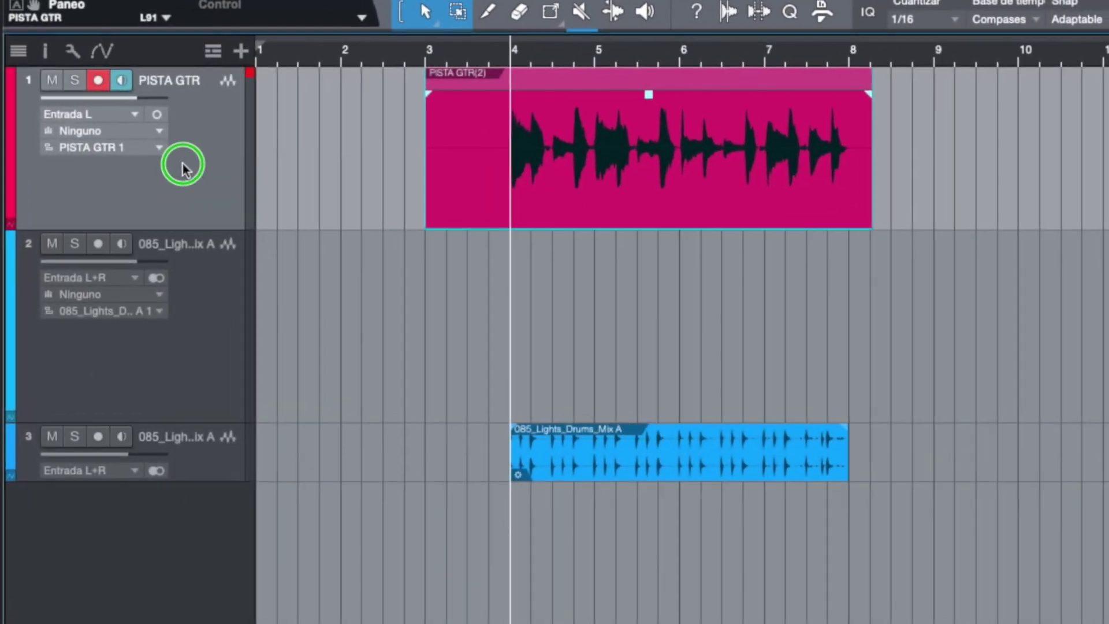
Duplicate the PISTA GTR track without its audio event and arm the duplicate for recording.
{"action": "right_click", "coordinate": [103, 127]}
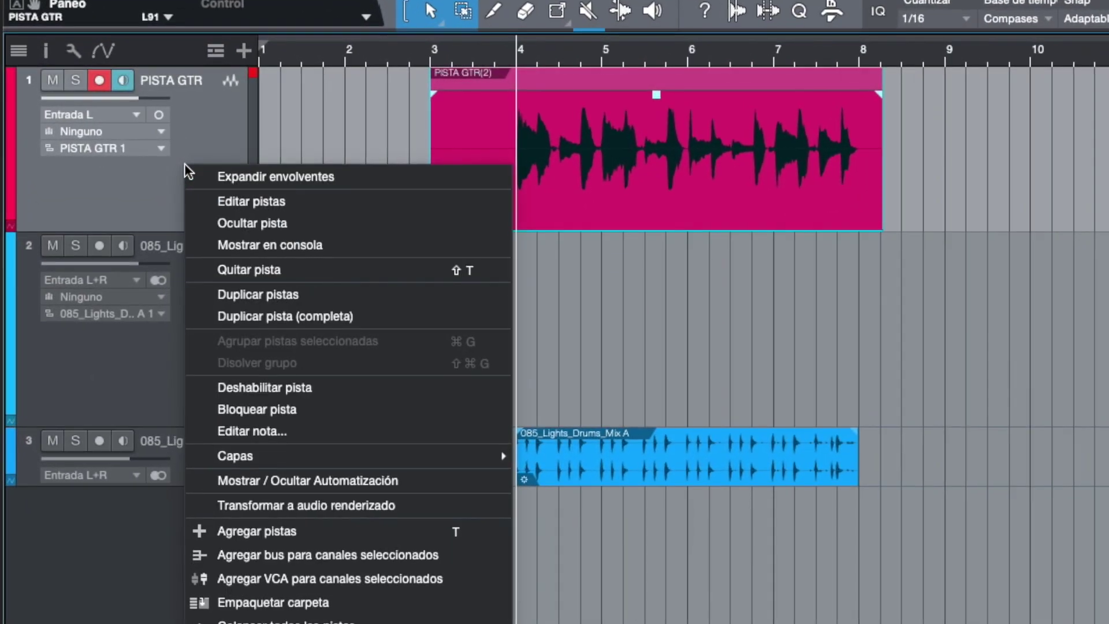
{"action": "left_click", "coordinate": [243, 292]}
{"action": "left_click_drag", "start_coordinate": [222, 292], "coordinate": [200, 412]}
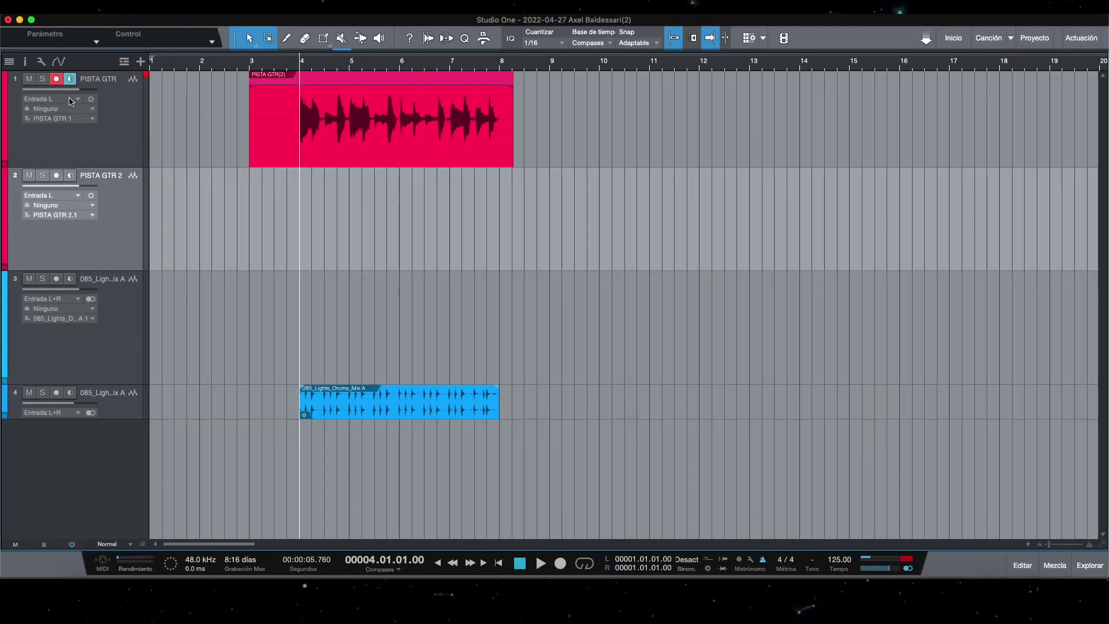
{"action": "left_click", "coordinate": [56, 175]}
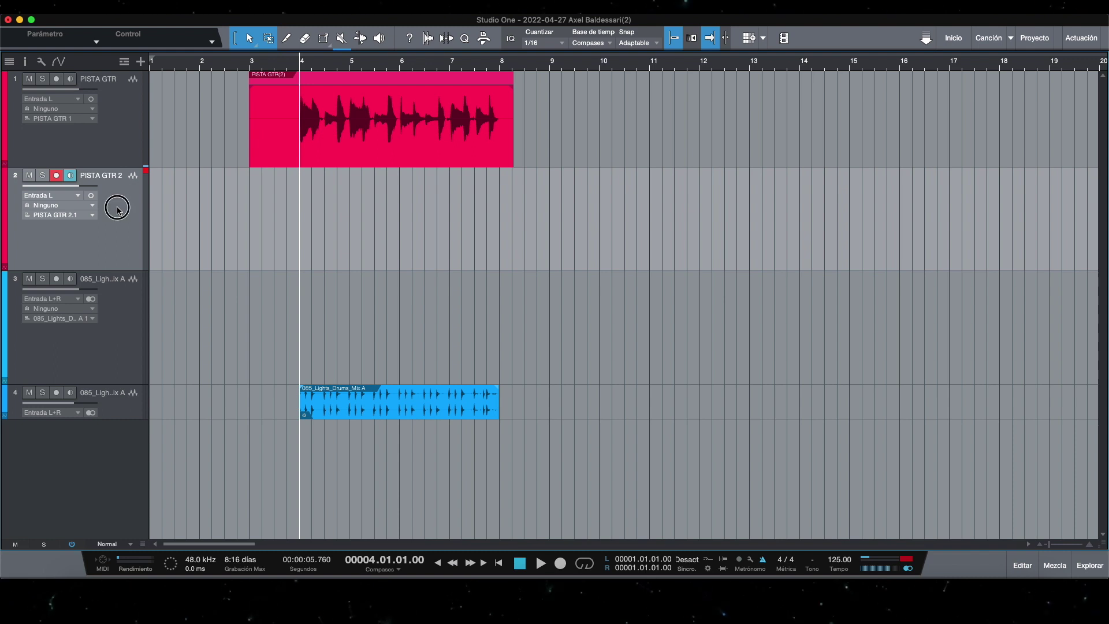
Pan the PISTA GTR 2 channel to R82 in the mixer, and close the mixer.
{"action": "key", "text": "F3"}
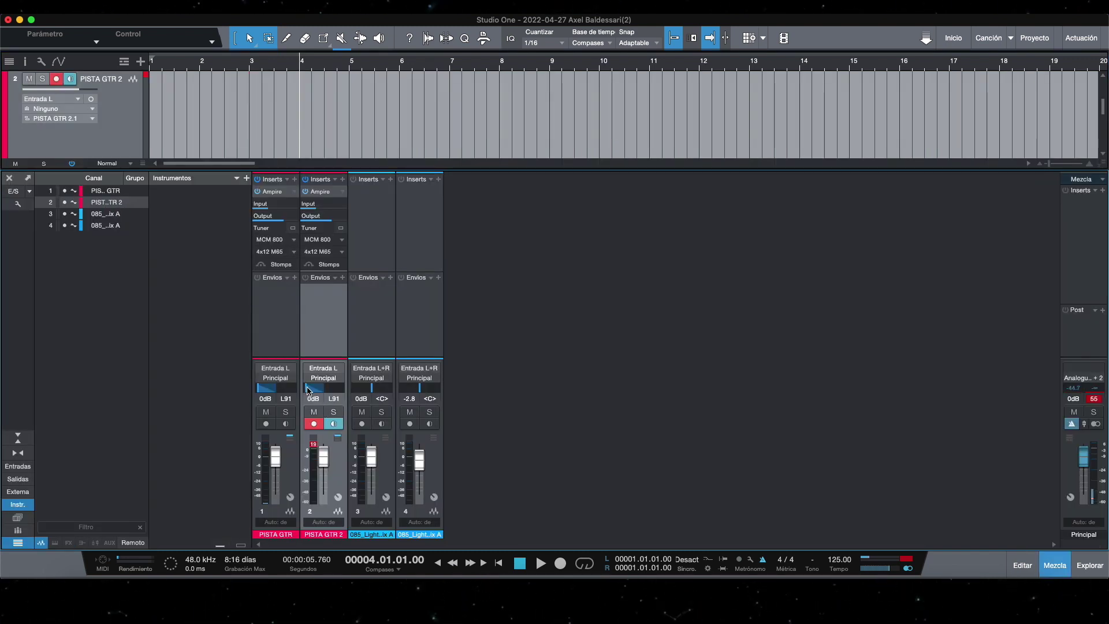
{"action": "left_click_drag", "start_coordinate": [308, 390], "coordinate": [343, 392]}
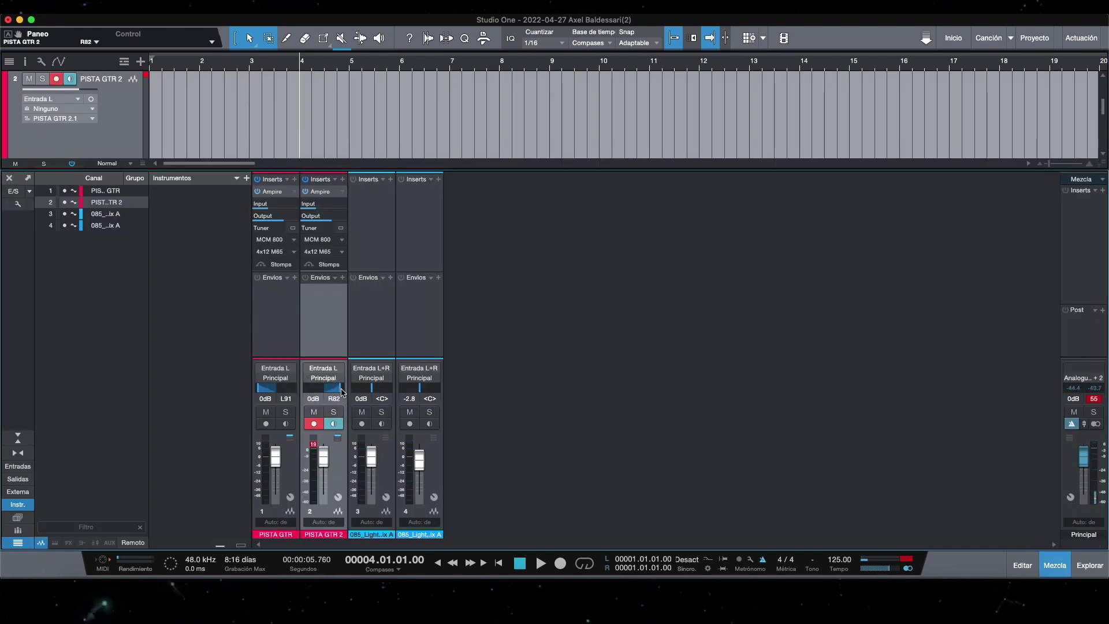
{"action": "left_click", "coordinate": [1058, 559]}
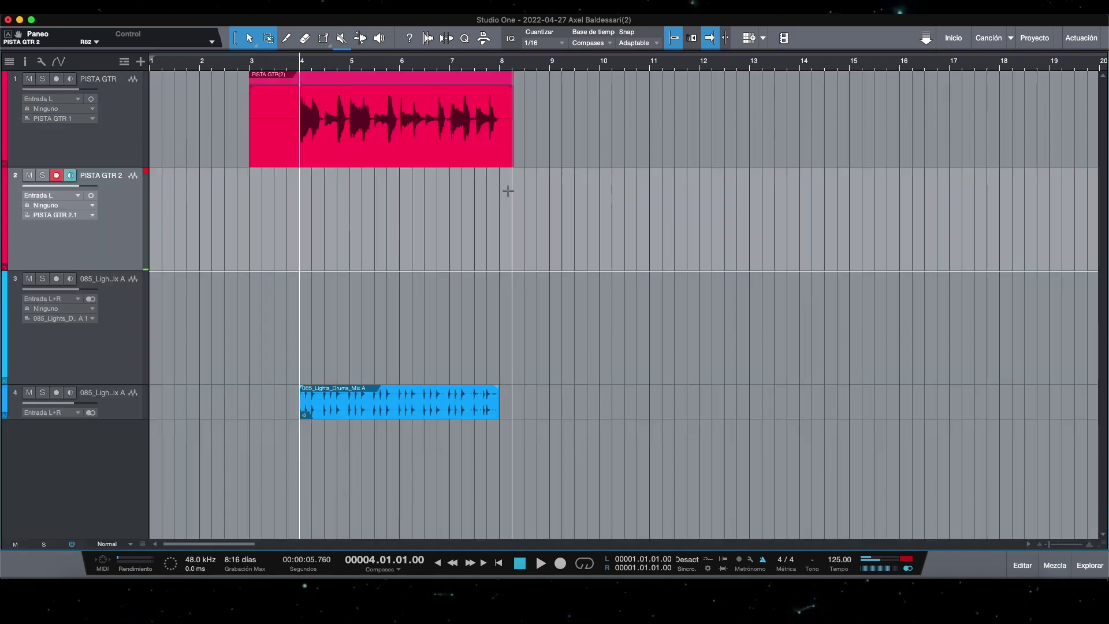
Record a second guitar take on the PISTA GTR 2 track, starting at bar 3 and ending just after bar 8.
{"action": "left_click", "coordinate": [249, 63]}
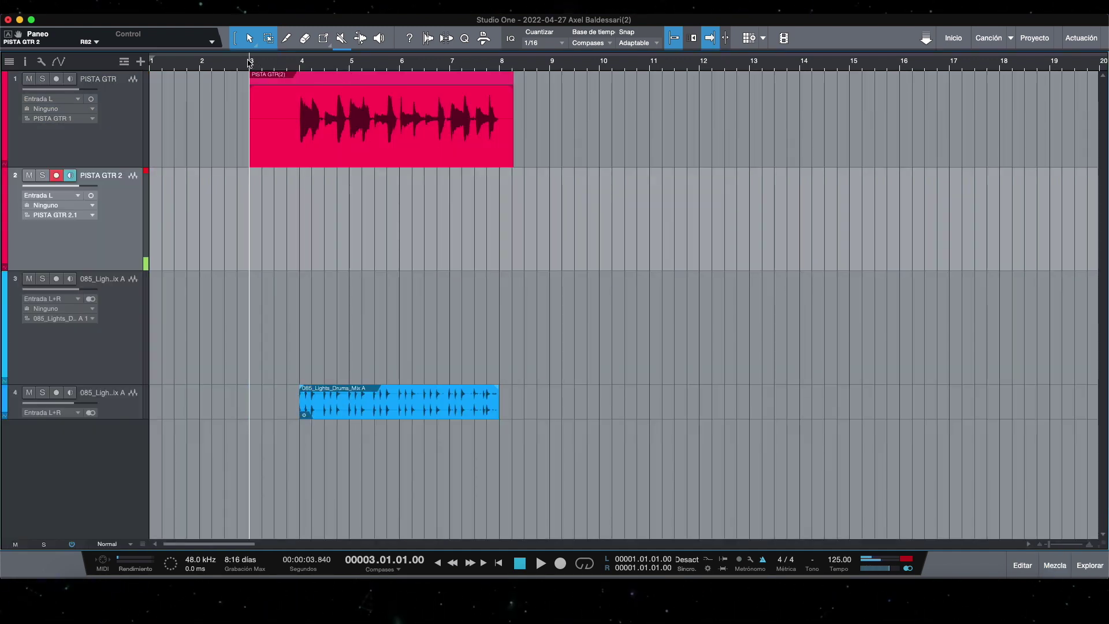
{"action": "key", "text": "KP_Multiply"}
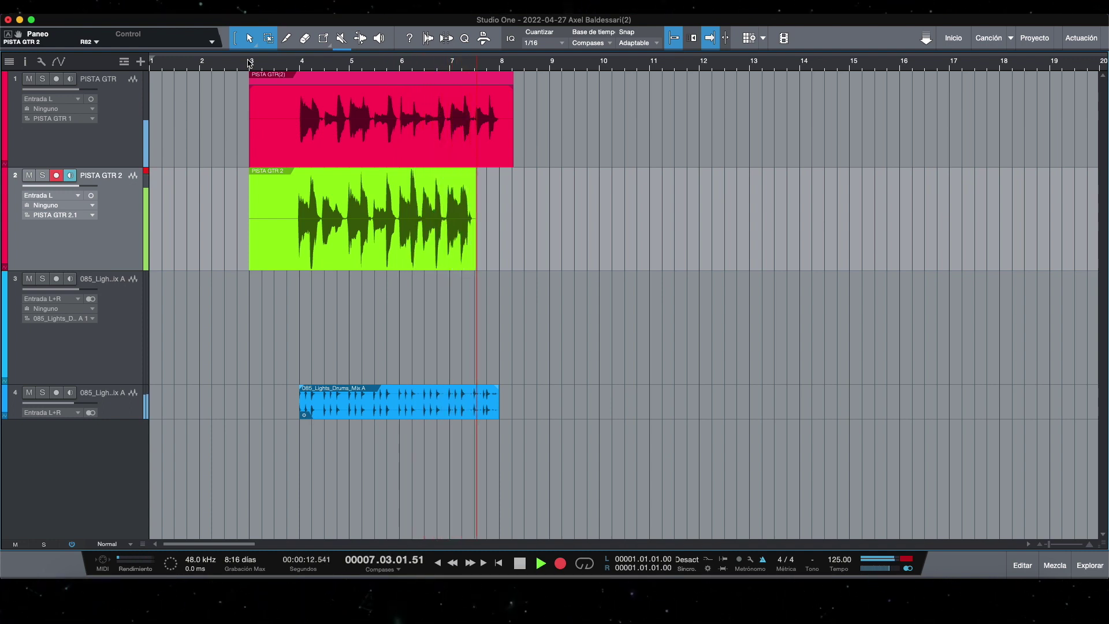
{"action": "key", "text": "space"}
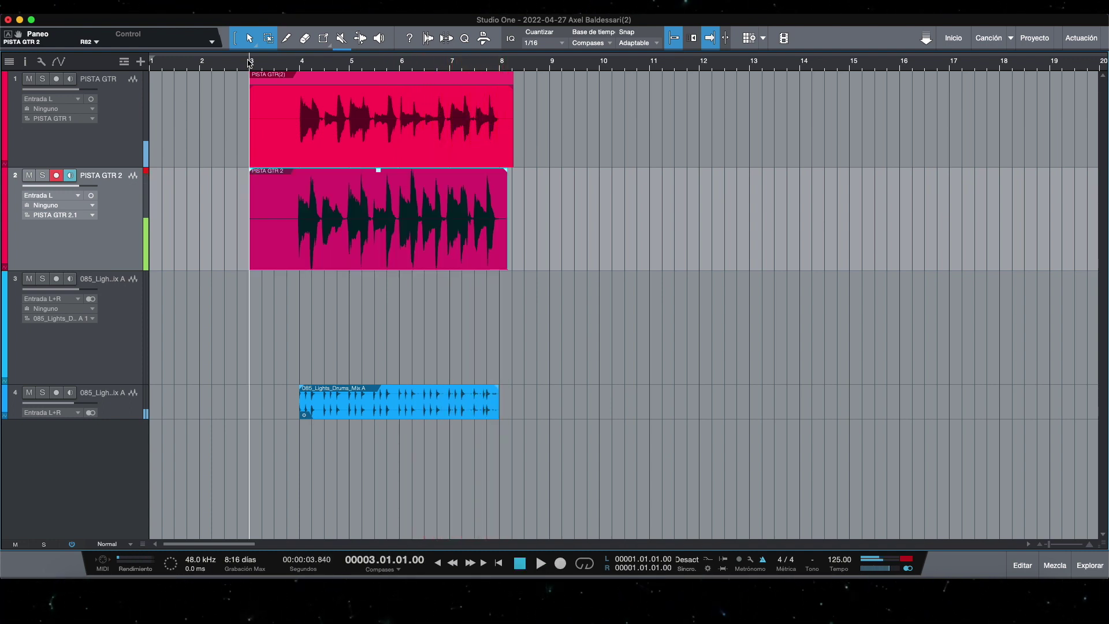
Play both guitar takes together with the drum loop from bar 4.
{"action": "left_click", "coordinate": [300, 69]}
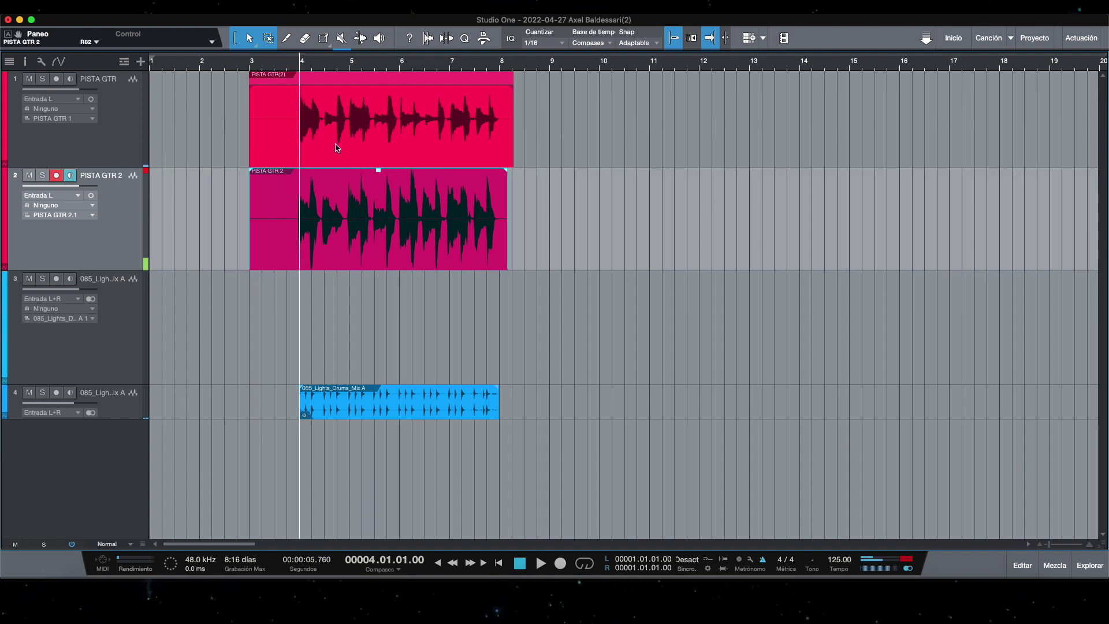
{"action": "left_click", "coordinate": [294, 65]}
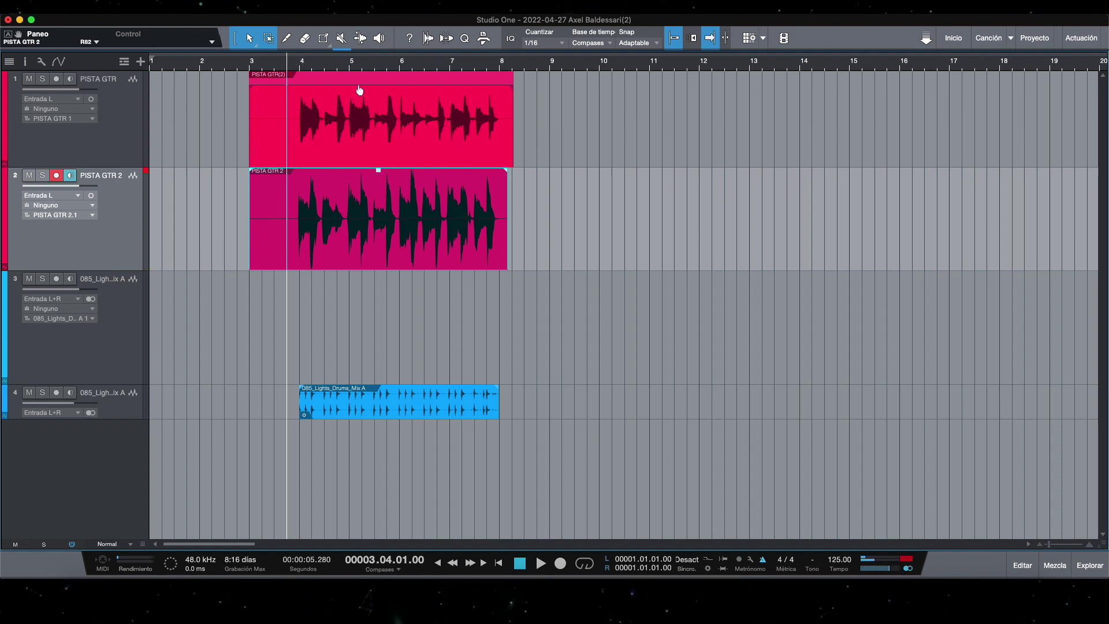
{"action": "left_click", "coordinate": [301, 65]}
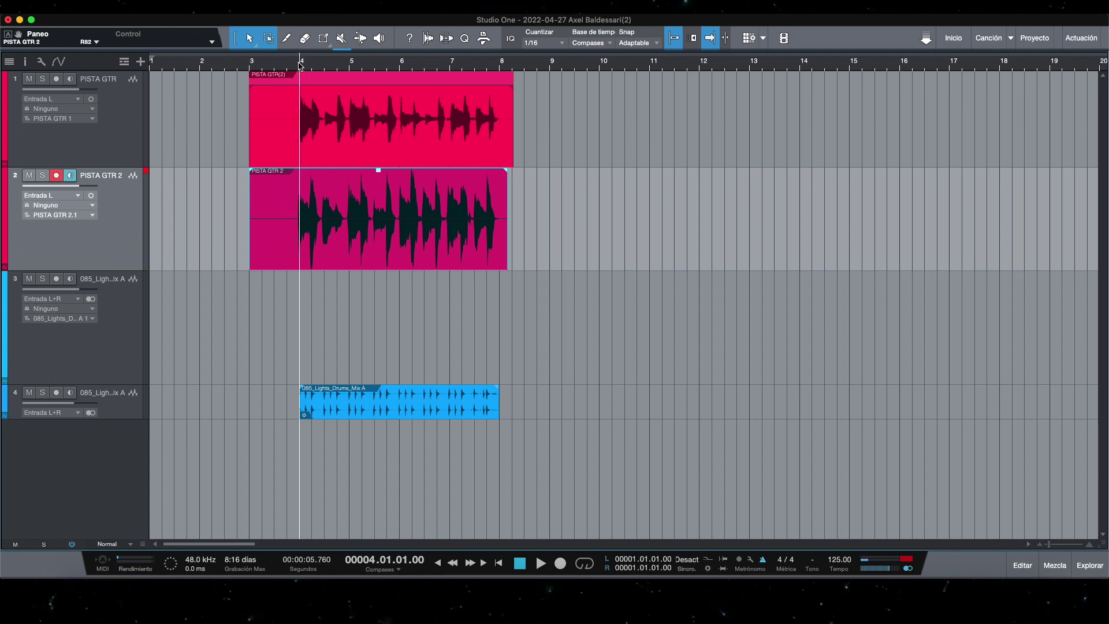
{"action": "key", "text": "space"}
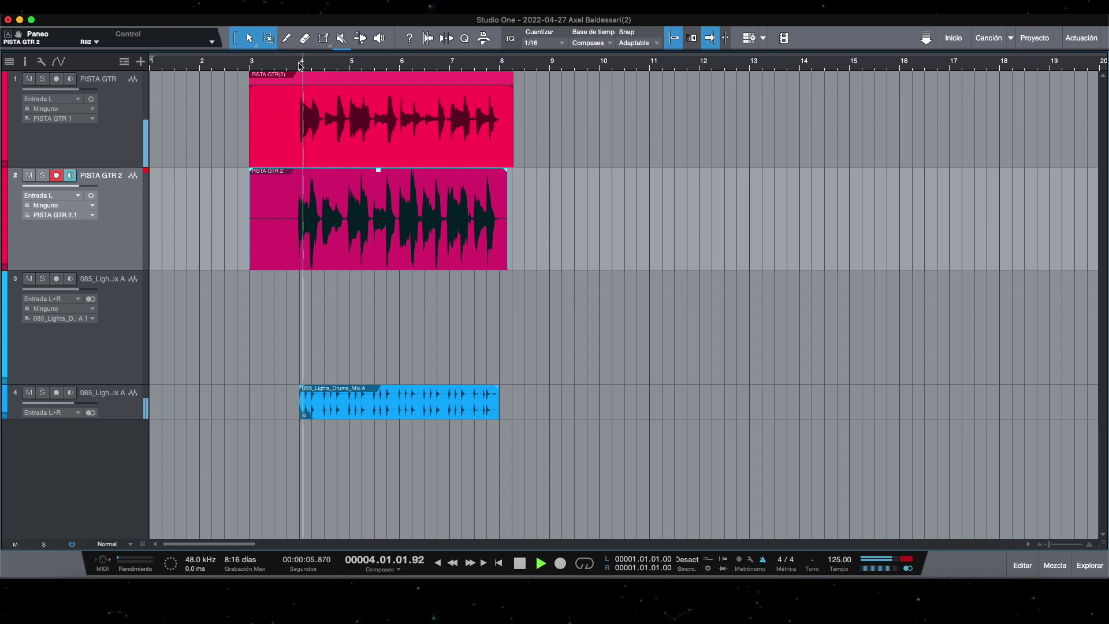
{"action": "key", "text": "space"}
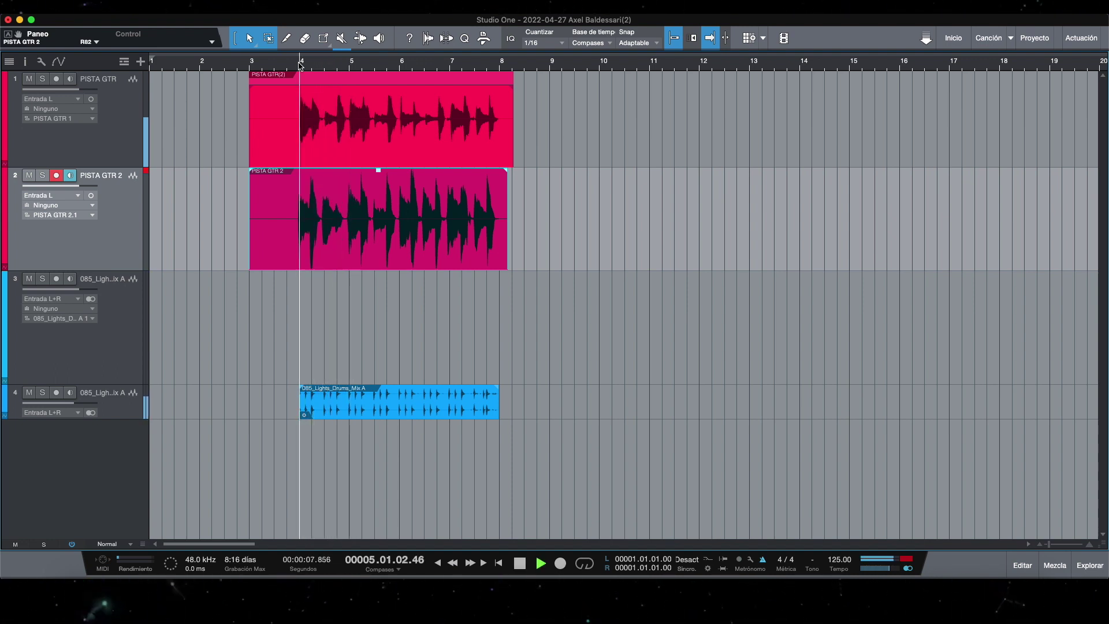
Compare the sound from bar 4 with the PISTA GTR 2 track muted and then unmuted.
{"action": "left_click", "coordinate": [29, 176]}
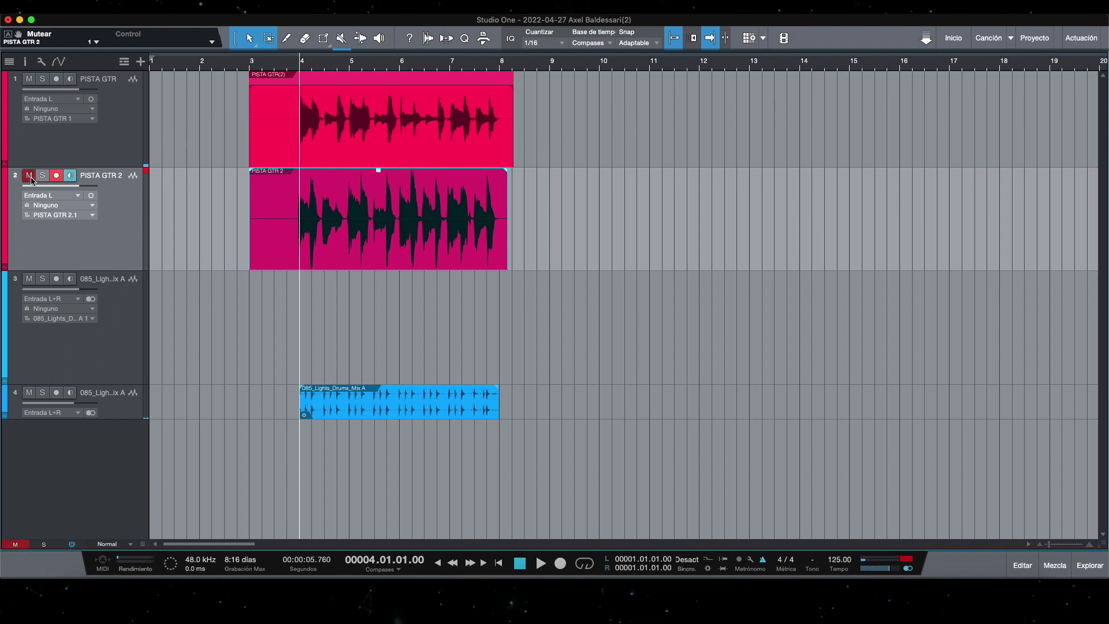
{"action": "key", "text": "space"}
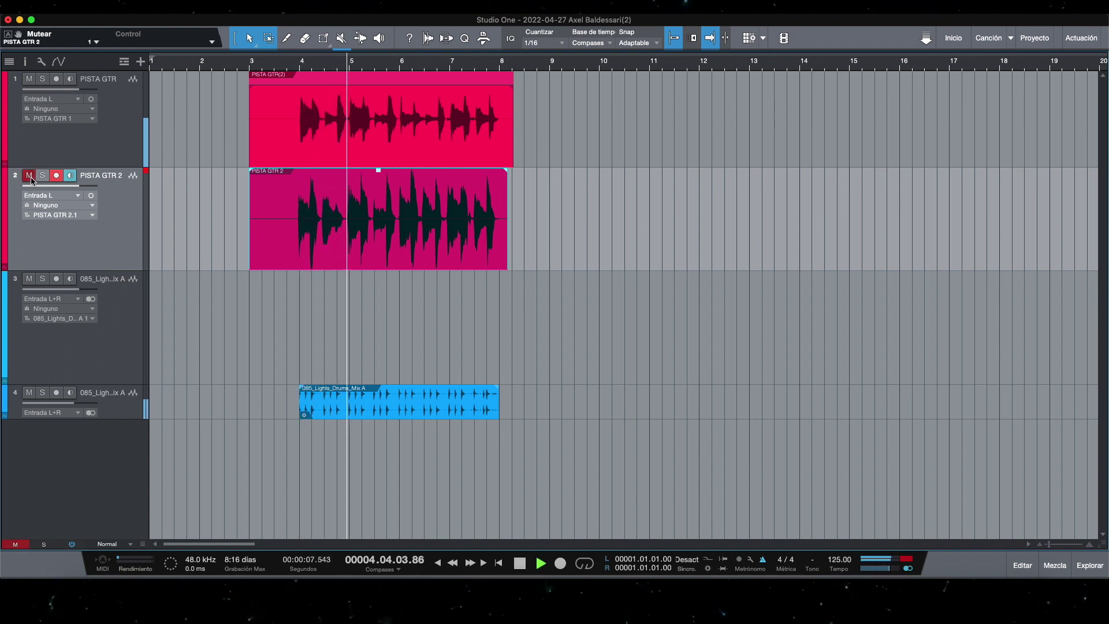
{"action": "key", "text": "space"}
{"action": "key", "text": "space"}
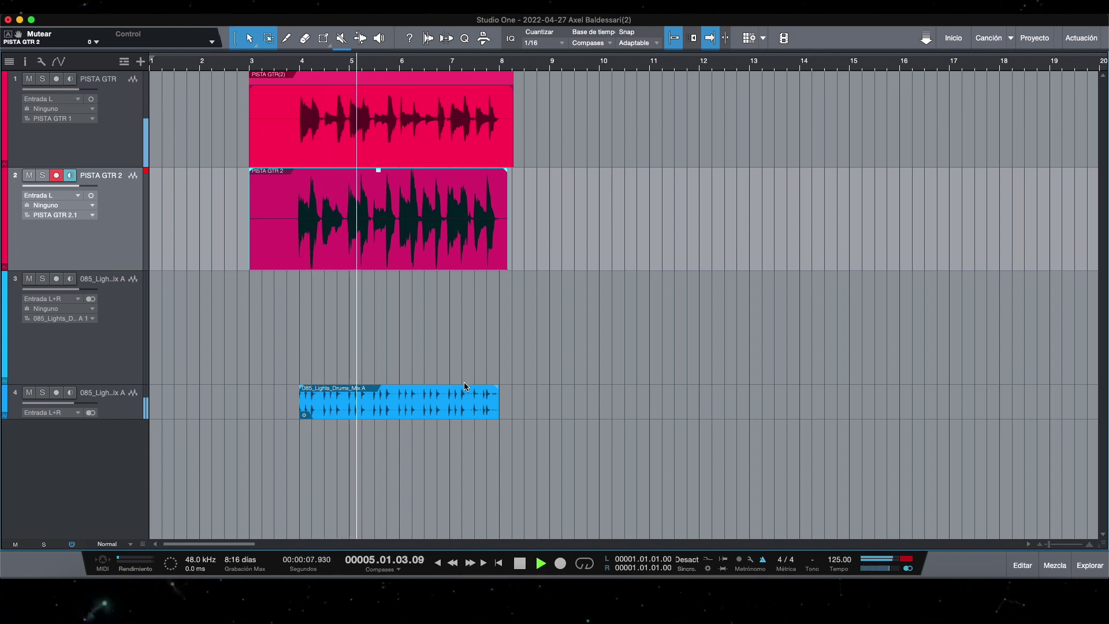
{"action": "key", "text": "space"}
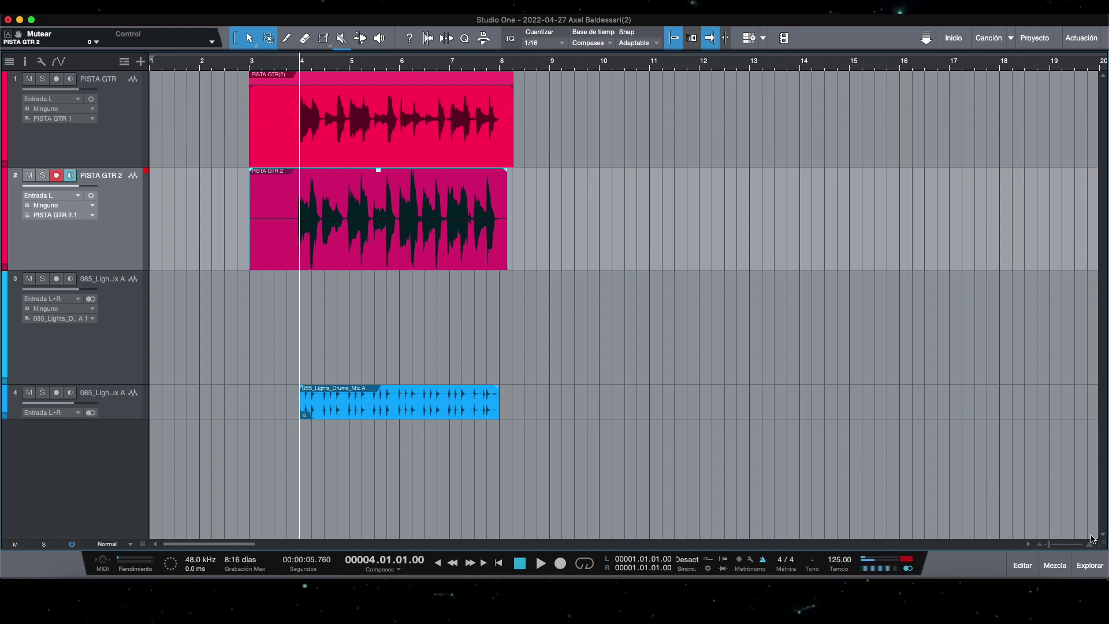
Find the VST3 version of SampleTank 4 among the instruments and add it as a new track above the drum loop track.
{"action": "left_click", "coordinate": [1084, 564]}
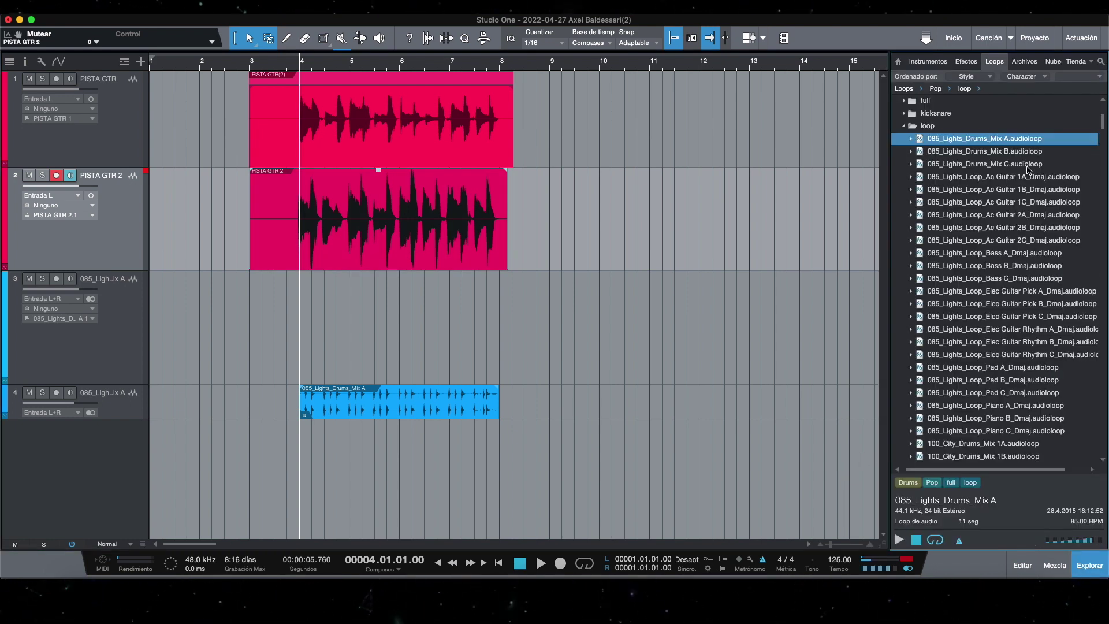
{"action": "left_click", "coordinate": [928, 61]}
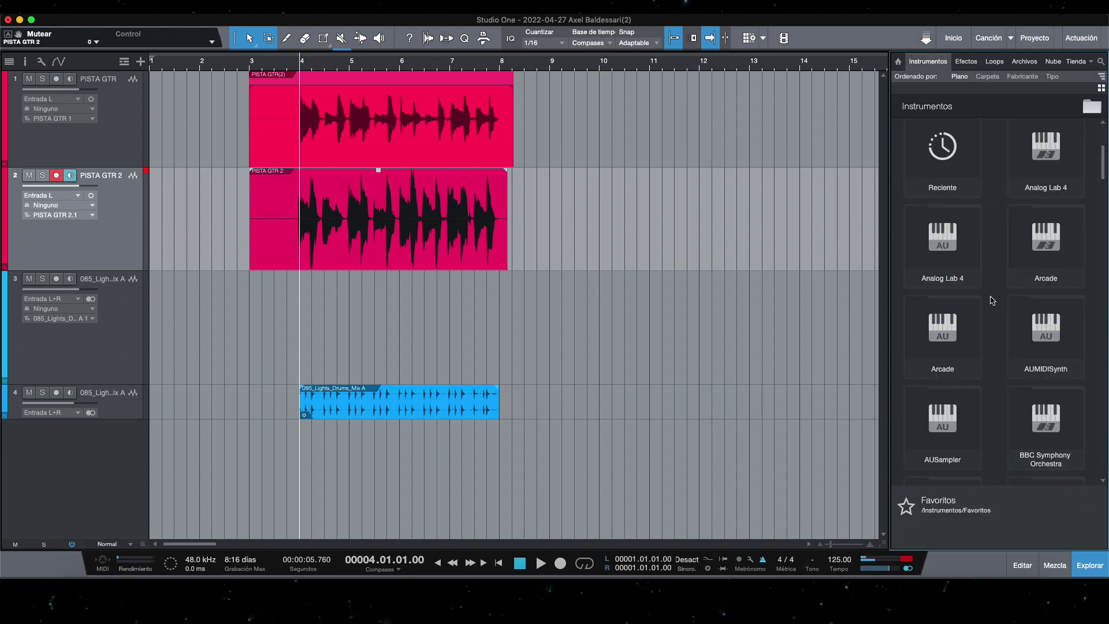
{"action": "scroll", "coordinate": [985, 343], "scroll_direction": "down", "scroll_amount": 1}
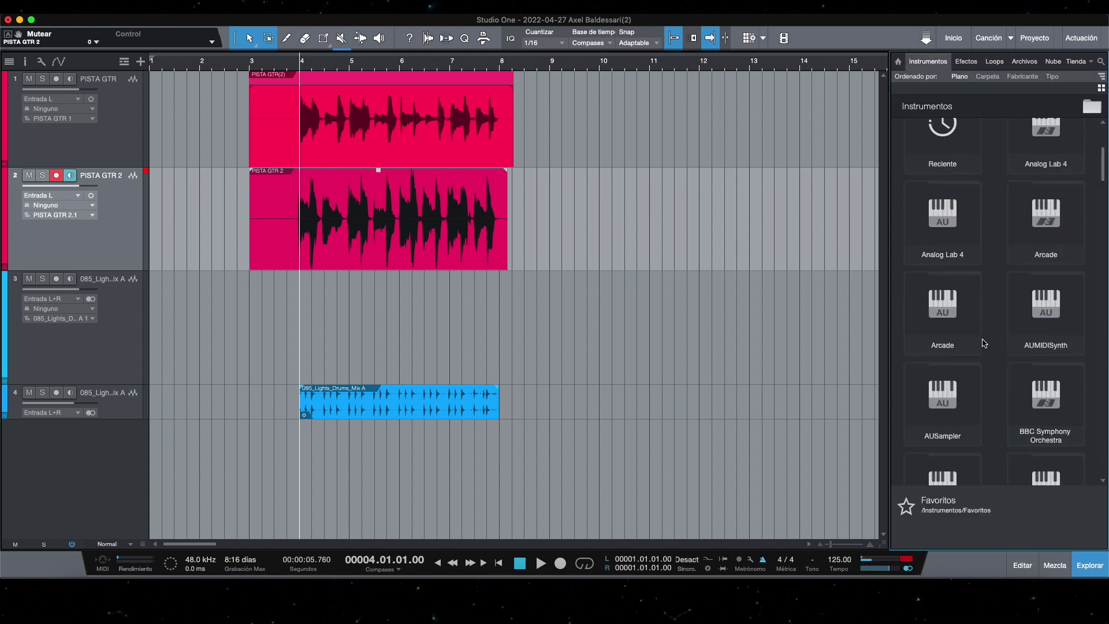
{"action": "scroll", "coordinate": [985, 343], "scroll_direction": "down", "scroll_amount": 10}
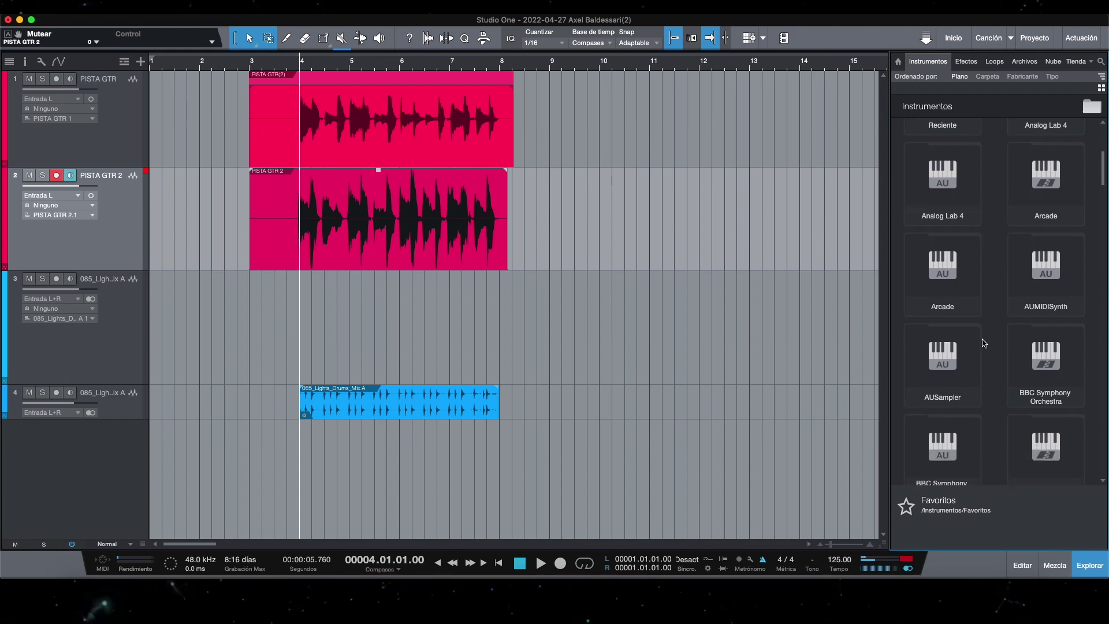
{"action": "scroll", "coordinate": [986, 343], "scroll_direction": "down", "scroll_amount": 1}
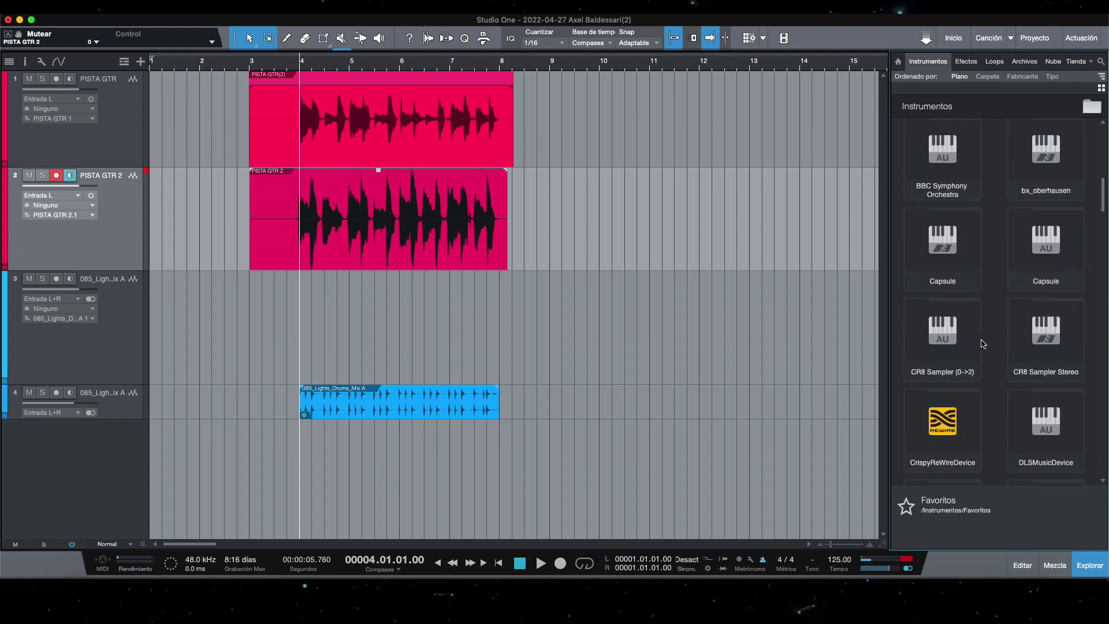
{"action": "scroll", "coordinate": [984, 344], "scroll_direction": "down", "scroll_amount": 8}
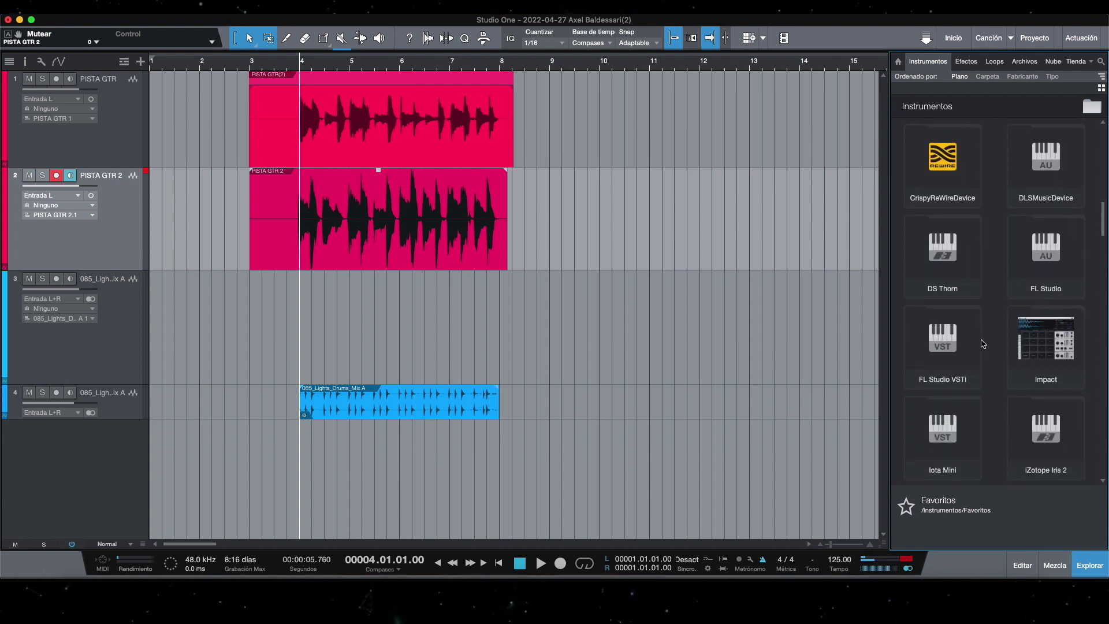
{"action": "scroll", "coordinate": [984, 343], "scroll_direction": "down", "scroll_amount": 9}
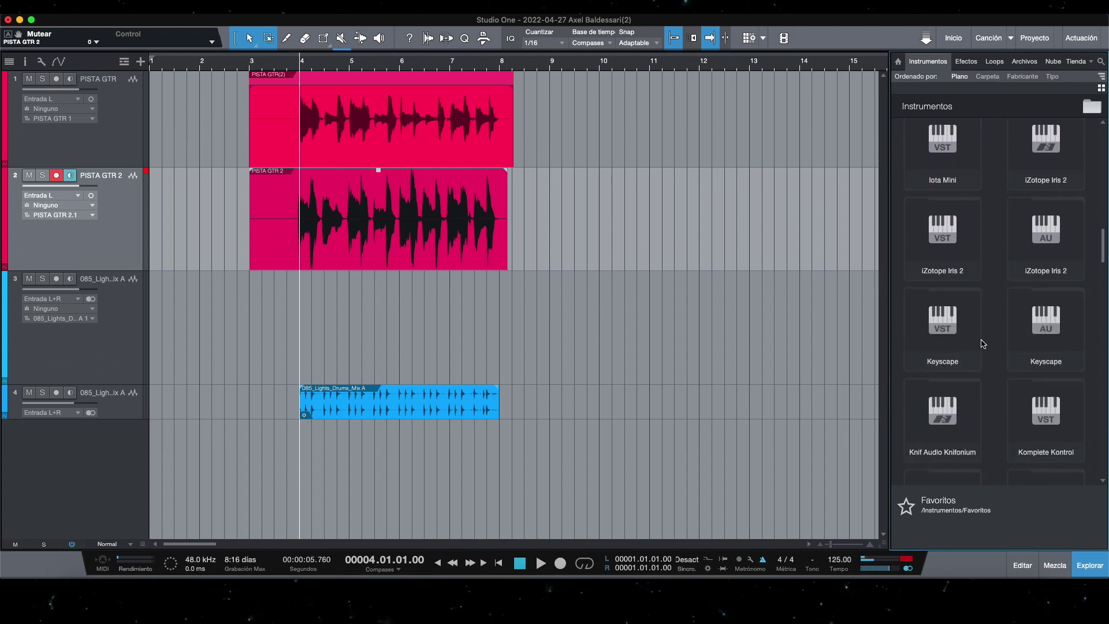
{"action": "scroll", "coordinate": [984, 343], "scroll_direction": "down", "scroll_amount": 16}
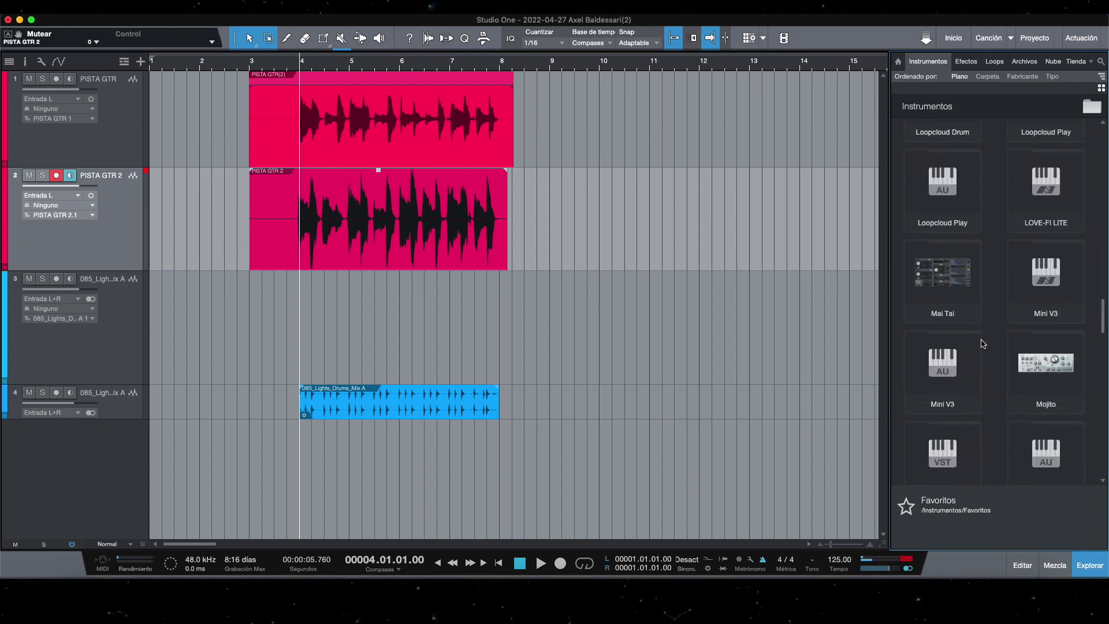
{"action": "scroll", "coordinate": [984, 344], "scroll_direction": "down", "scroll_amount": 15}
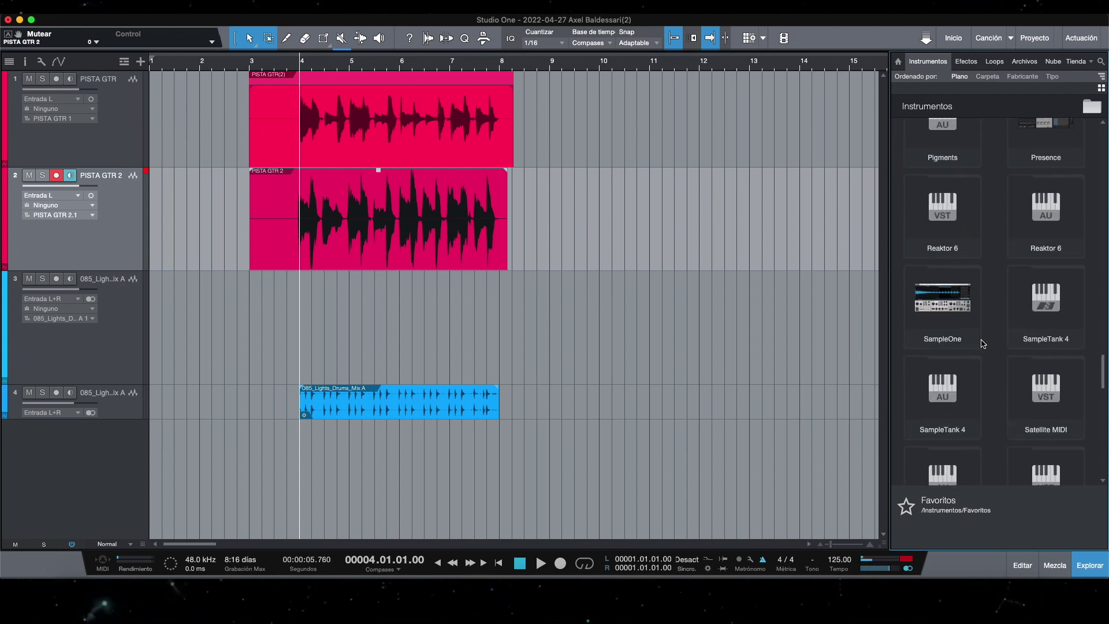
{"action": "left_click_drag", "start_coordinate": [1062, 299], "coordinate": [78, 392]}
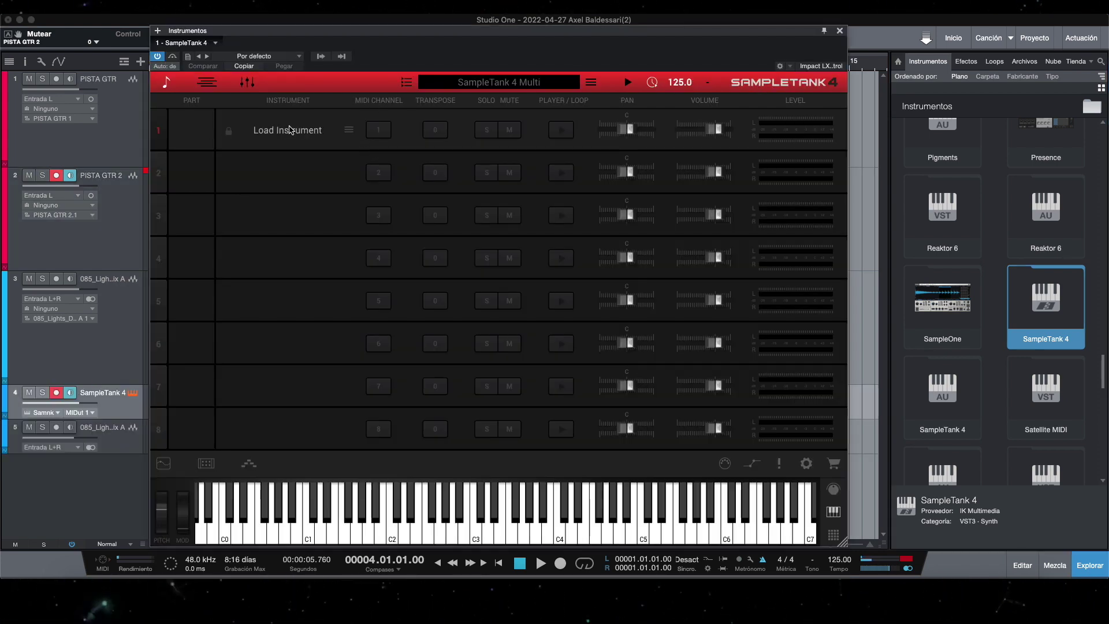
Load the P Bass Fat Finger Amp instrument from the Bass category into the first part of SampleTank 4.
{"action": "left_click", "coordinate": [287, 131]}
{"action": "left_click", "coordinate": [279, 136]}
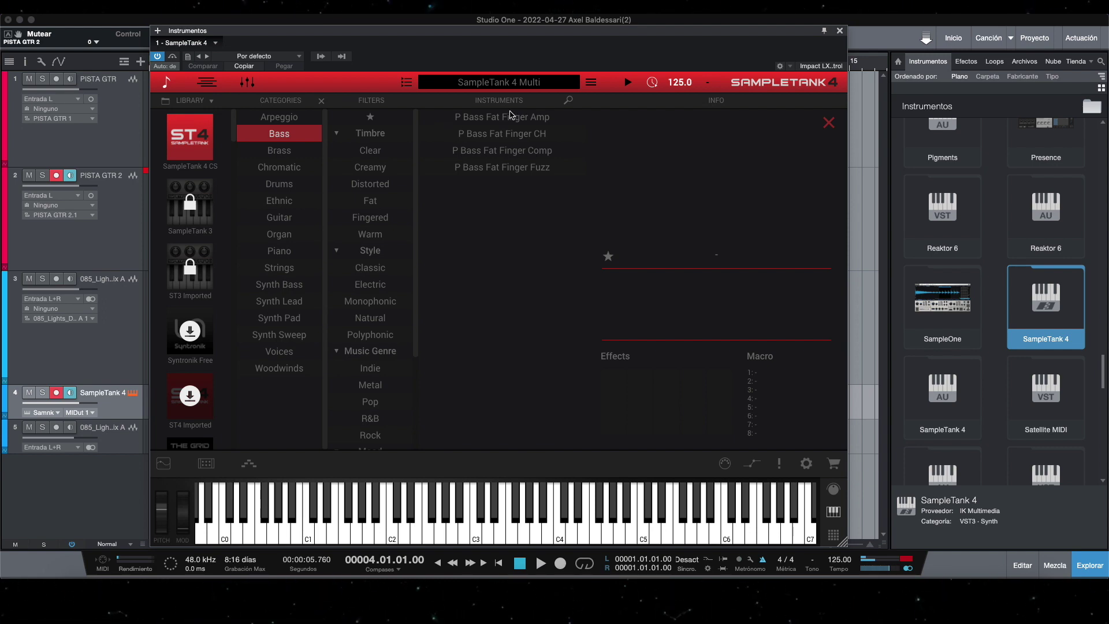
{"action": "left_click", "coordinate": [508, 119]}
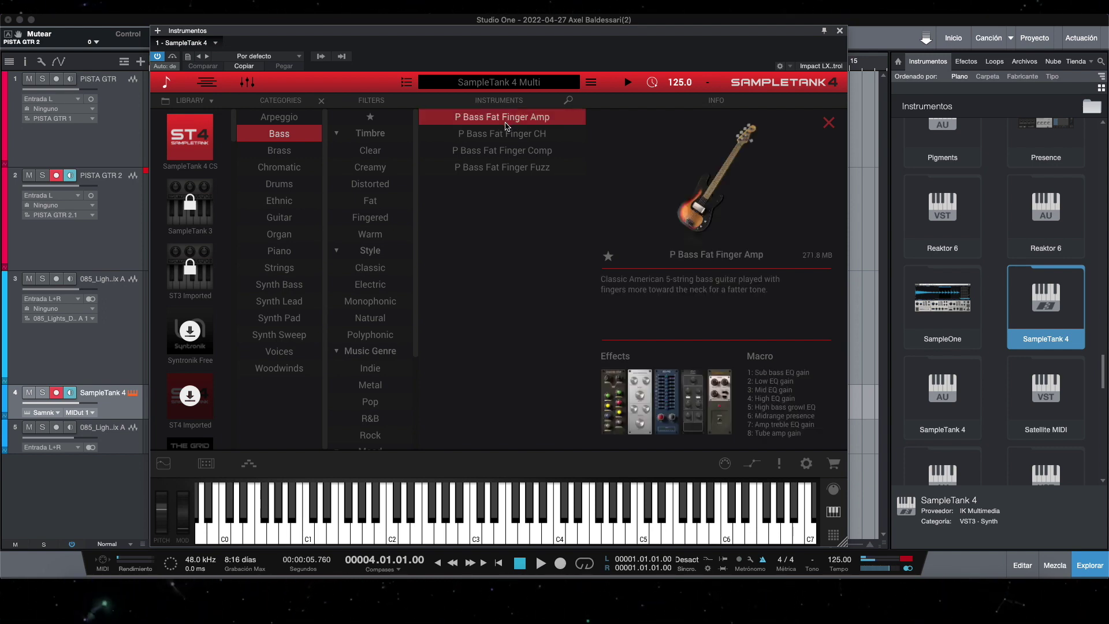
{"action": "double_click", "coordinate": [513, 118]}
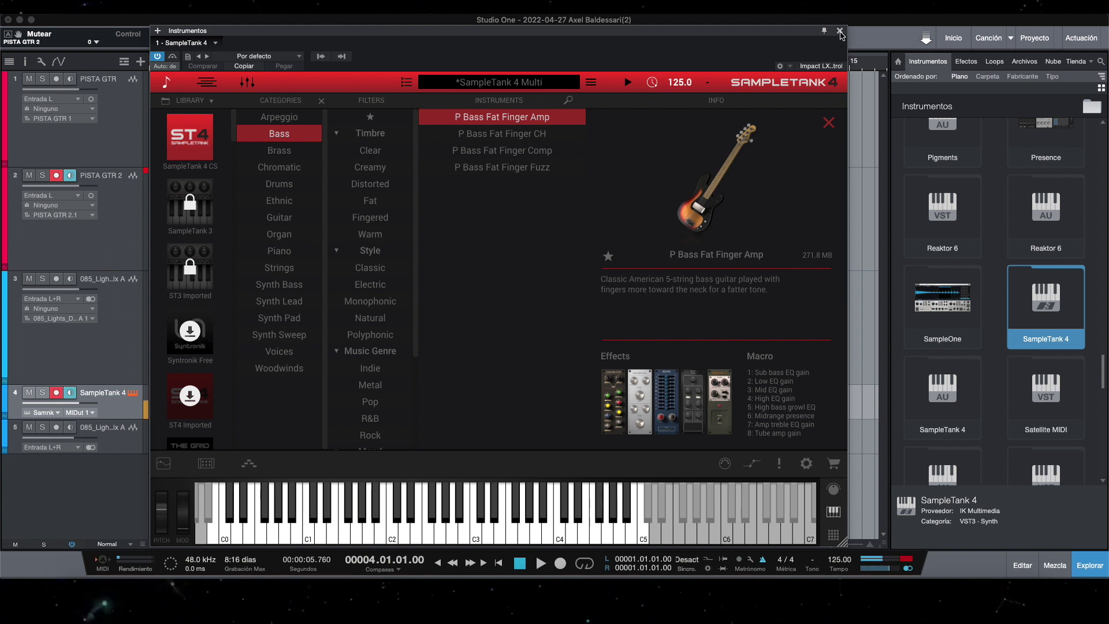
Close the SampleTank 4 instrument window to return to the arrangement.
{"action": "left_click", "coordinate": [840, 31]}
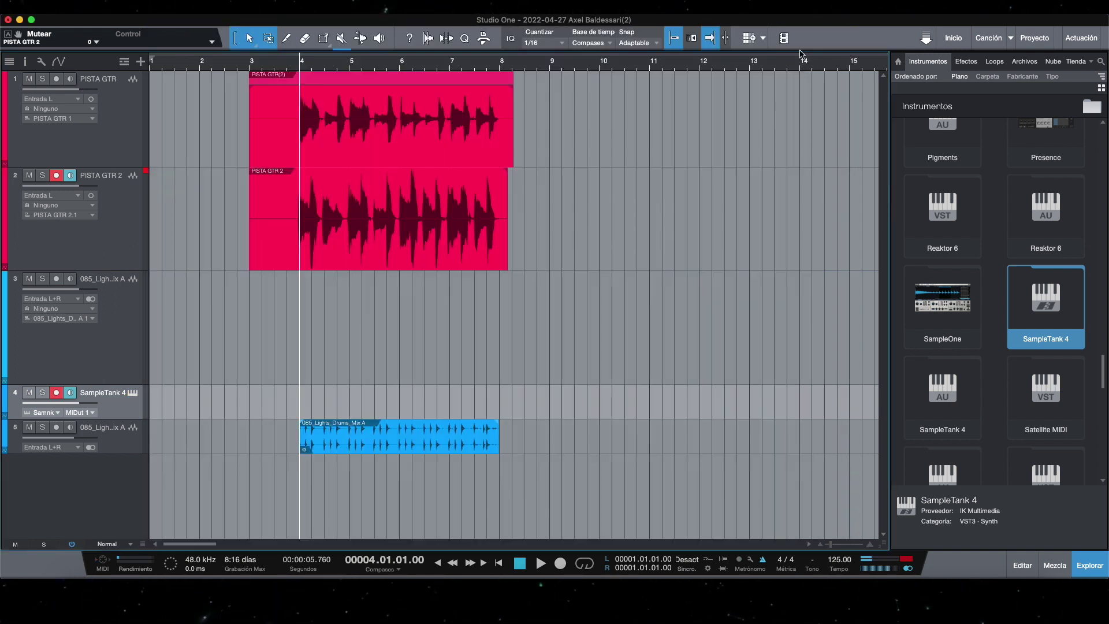
{"action": "double_click", "coordinate": [324, 405]}
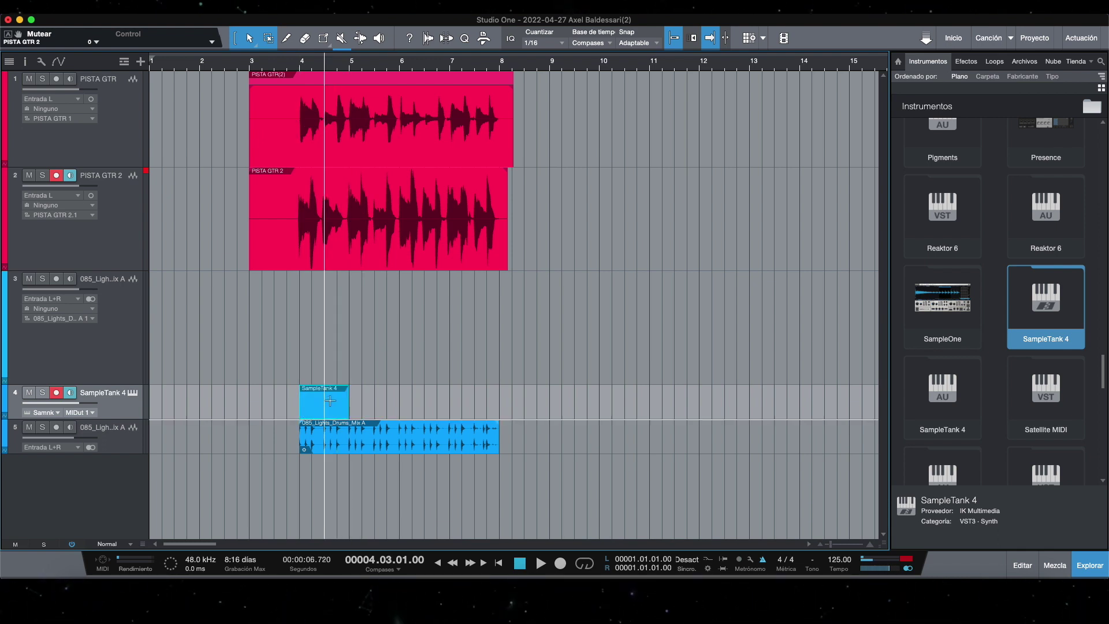
{"action": "double_click", "coordinate": [327, 413]}
{"action": "mouse_move", "coordinate": [450, 461]}
{"action": "left_mouse_down"}
{"action": "mouse_move", "coordinate": [488, 436]}
{"action": "mouse_move", "coordinate": [555, 480]}
{"action": "left_mouse_up"}
{"action": "key", "text": "Delete"}
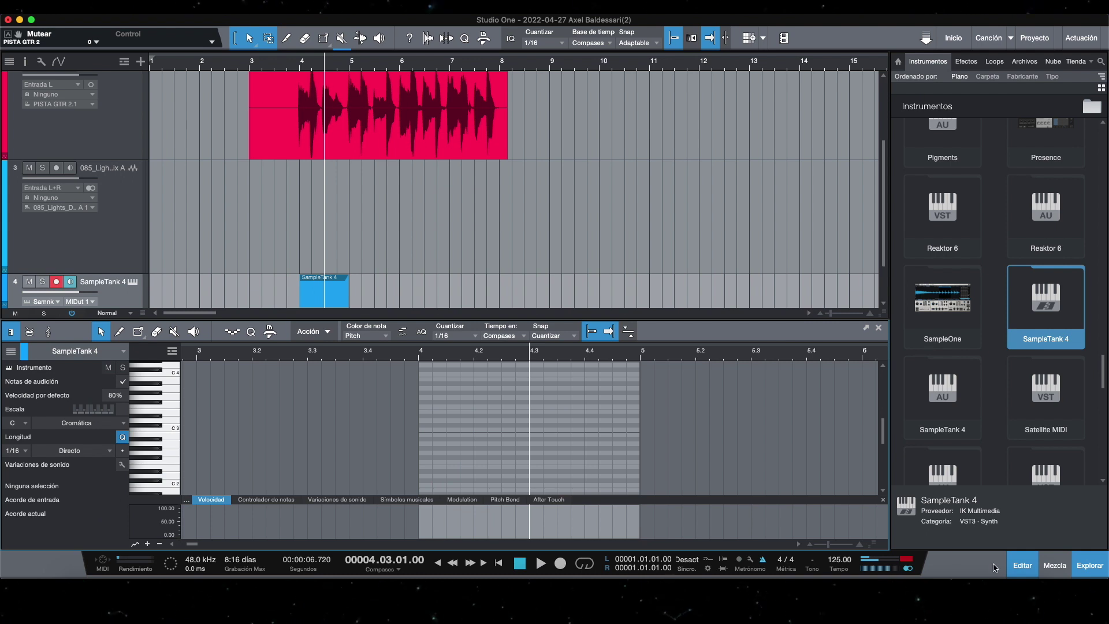
{"action": "left_click", "coordinate": [1016, 559]}
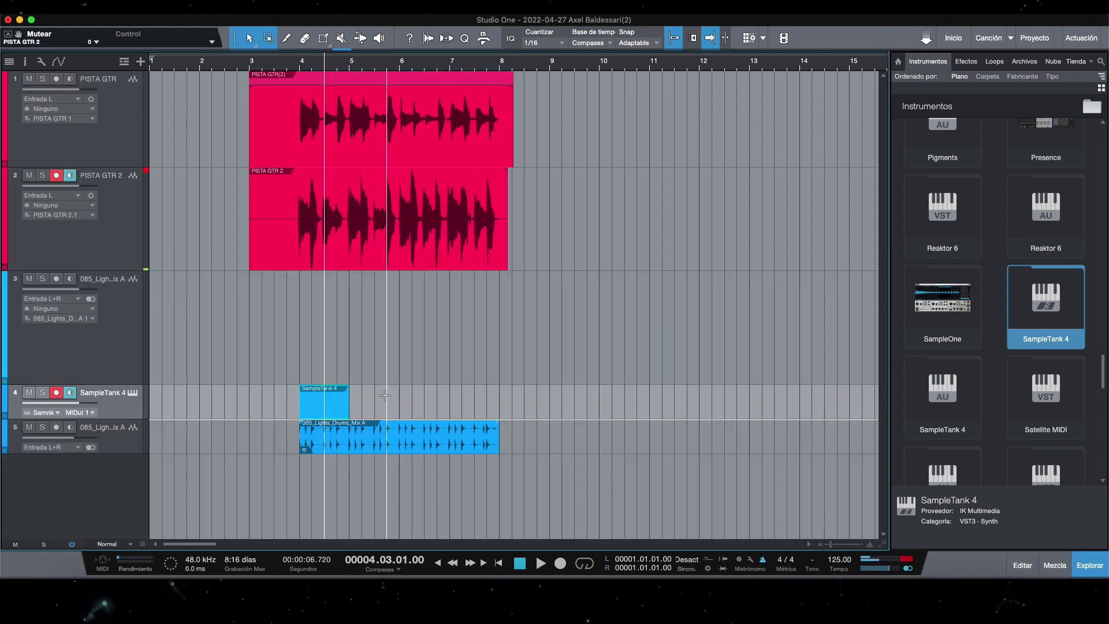
{"action": "key", "text": "Delete"}
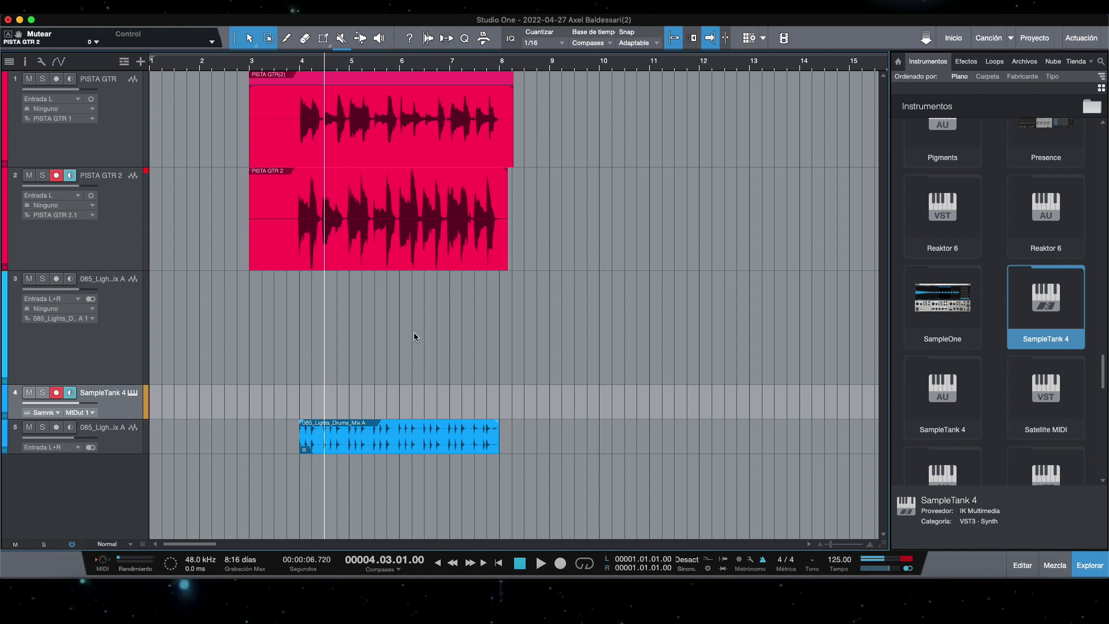
Make the SampleTank 4 track taller and record a bass line on it, starting from bar 3.
{"action": "left_click", "coordinate": [247, 68]}
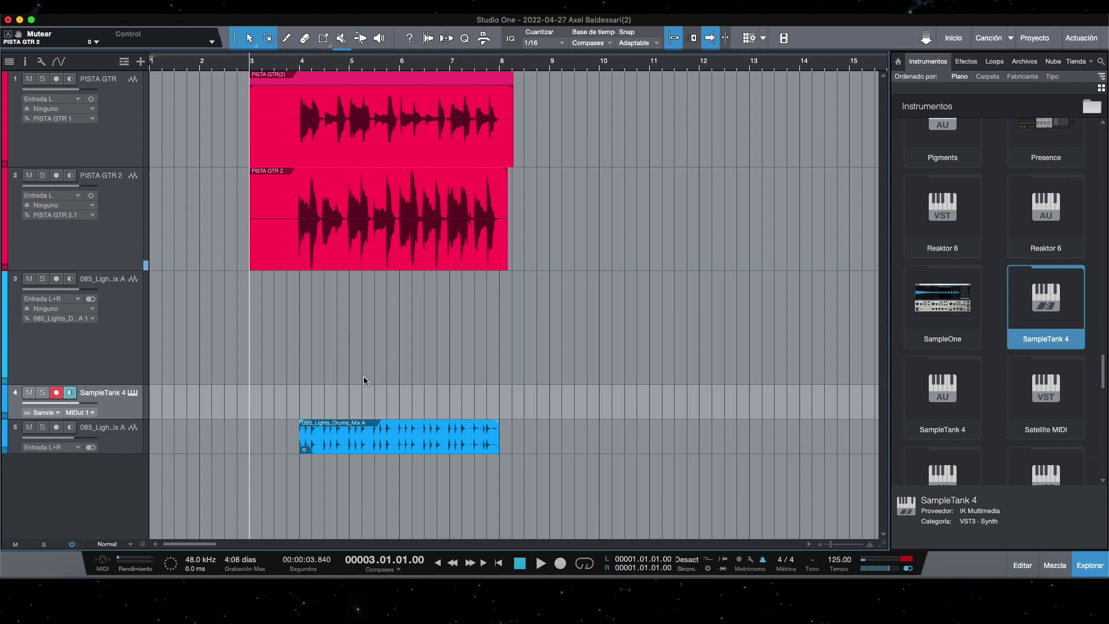
{"action": "left_click_drag", "start_coordinate": [132, 417], "coordinate": [132, 437]}
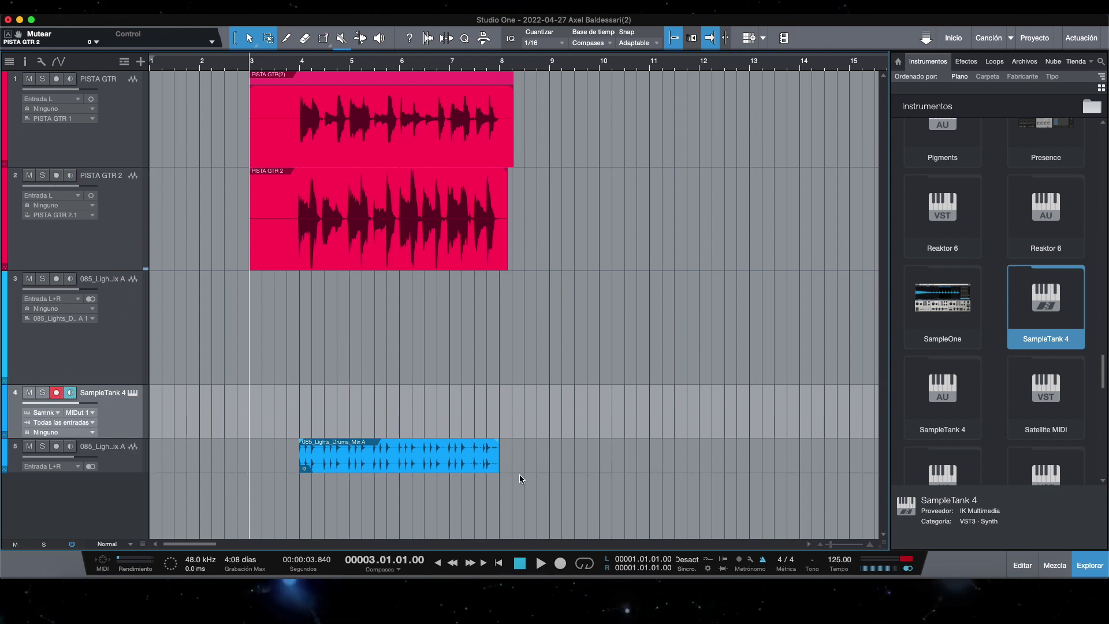
{"action": "left_click", "coordinate": [561, 564]}
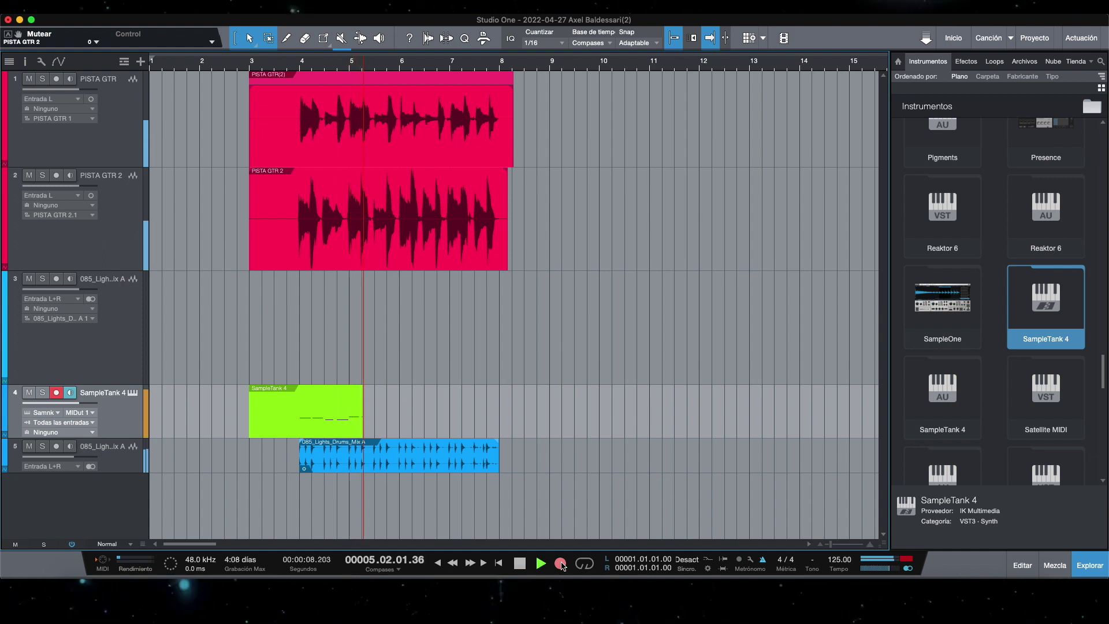
{"action": "key", "text": "space"}
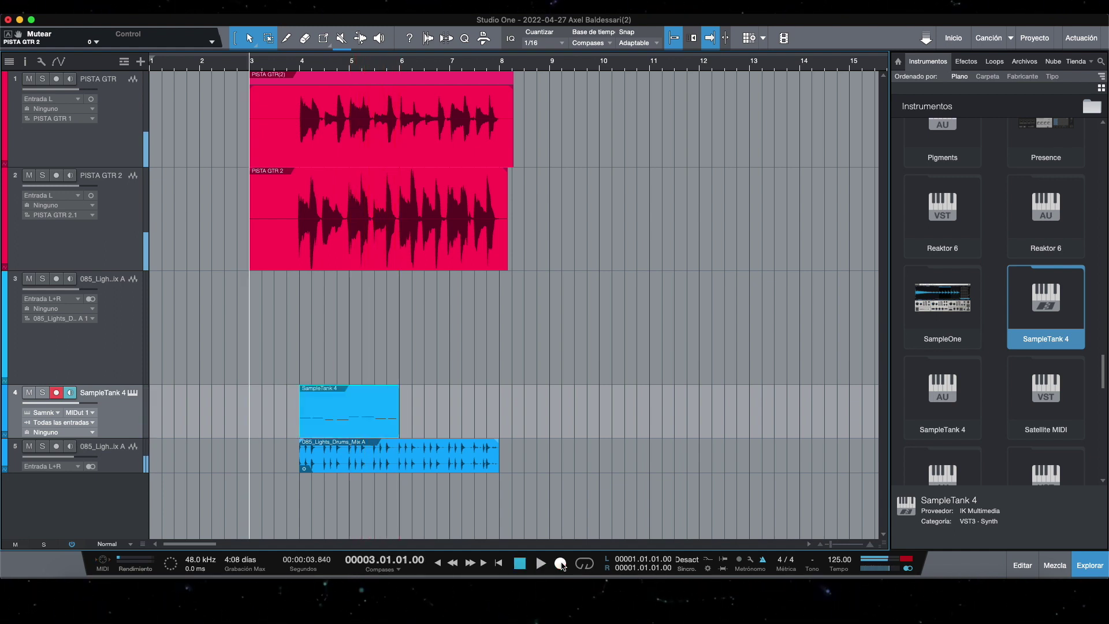
Open the recorded bass part in the note editor and quantize all its notes to the 1/16 grid.
{"action": "double_click", "coordinate": [379, 426]}
{"action": "scroll", "coordinate": [467, 424], "scroll_direction": "down", "scroll_amount": 3}
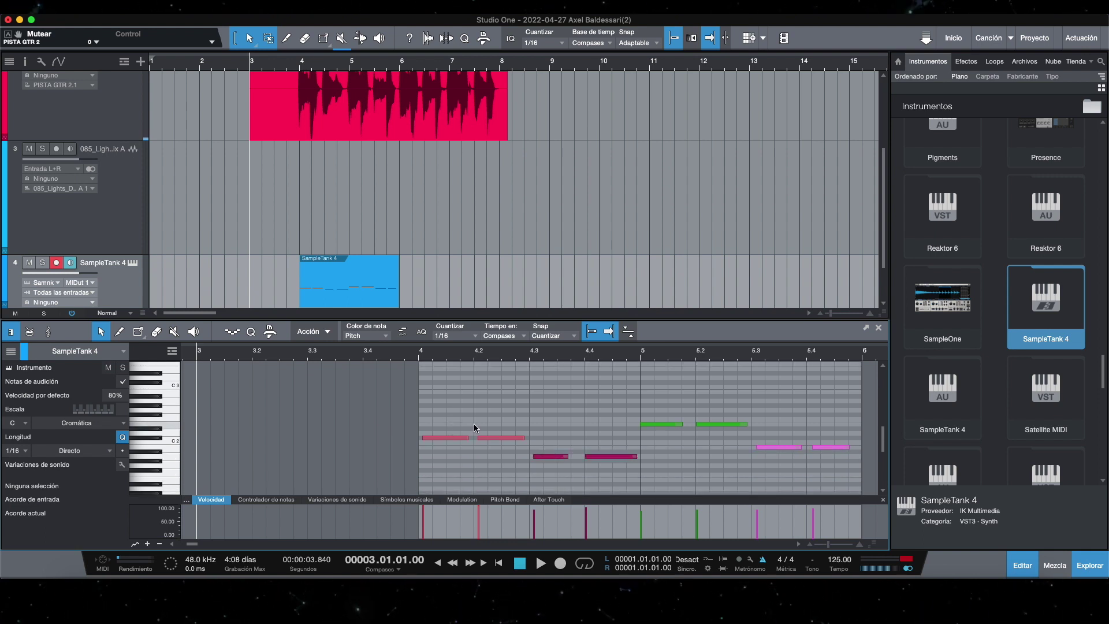
{"action": "key", "text": "w"}
{"action": "key", "text": "w"}
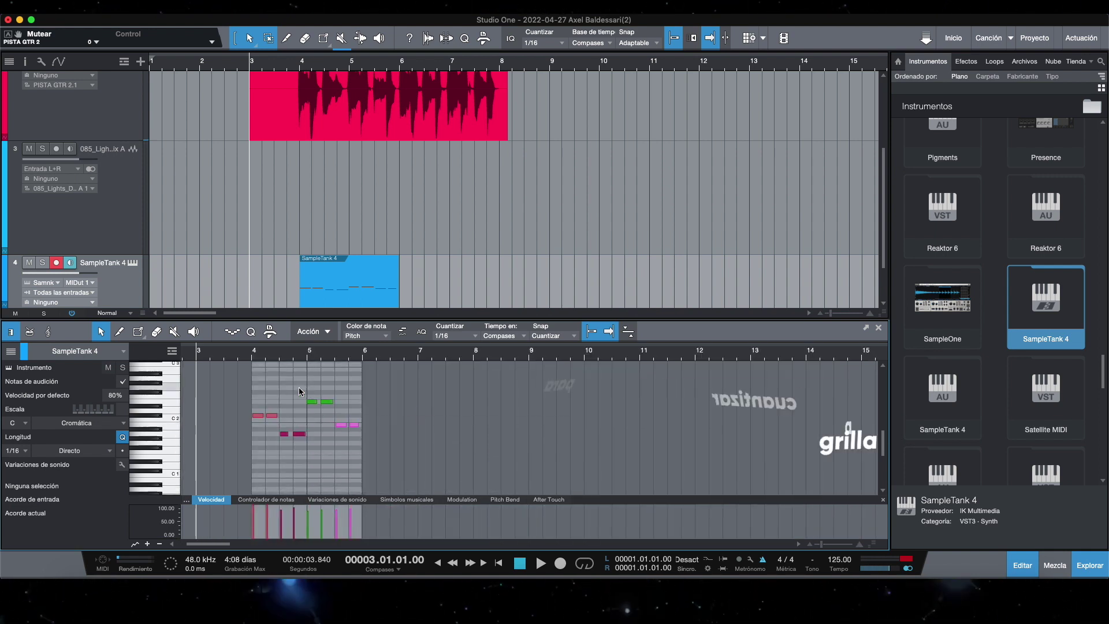
{"action": "left_click_drag", "start_coordinate": [239, 371], "coordinate": [376, 453]}
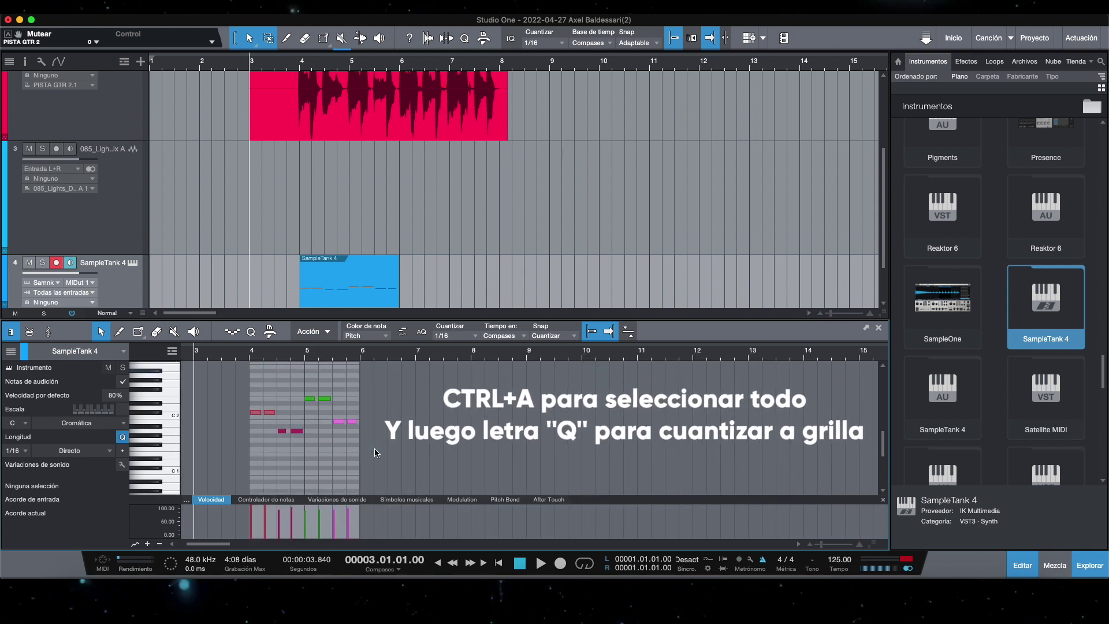
{"action": "key", "text": "q"}
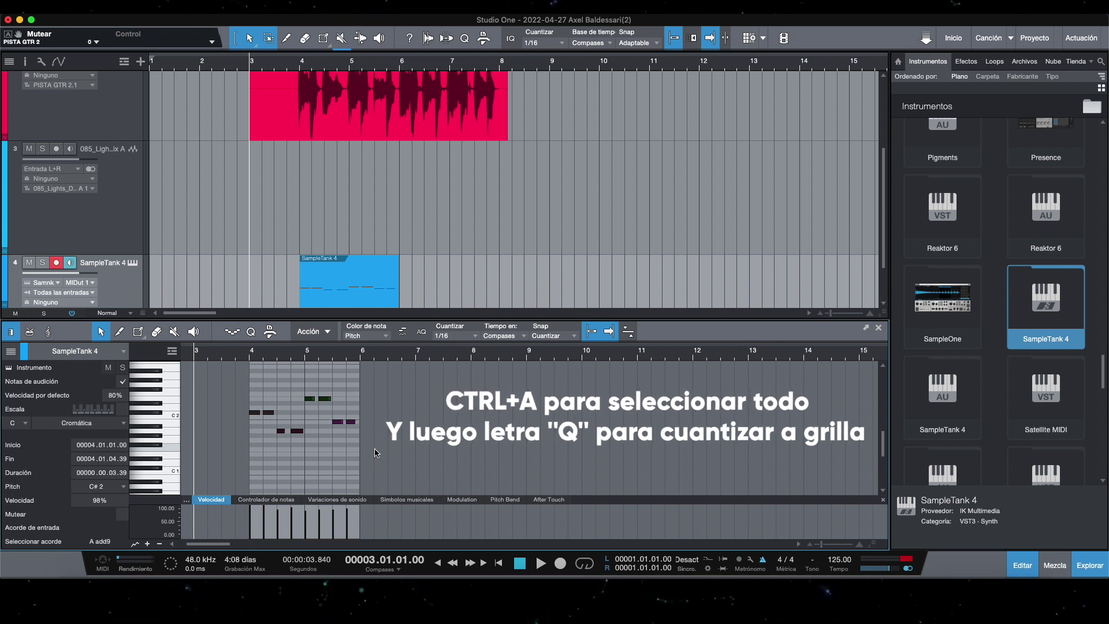
Play the quantized bass line with the other tracks from bar 4.
{"action": "left_click", "coordinate": [249, 357]}
{"action": "key", "text": "space"}
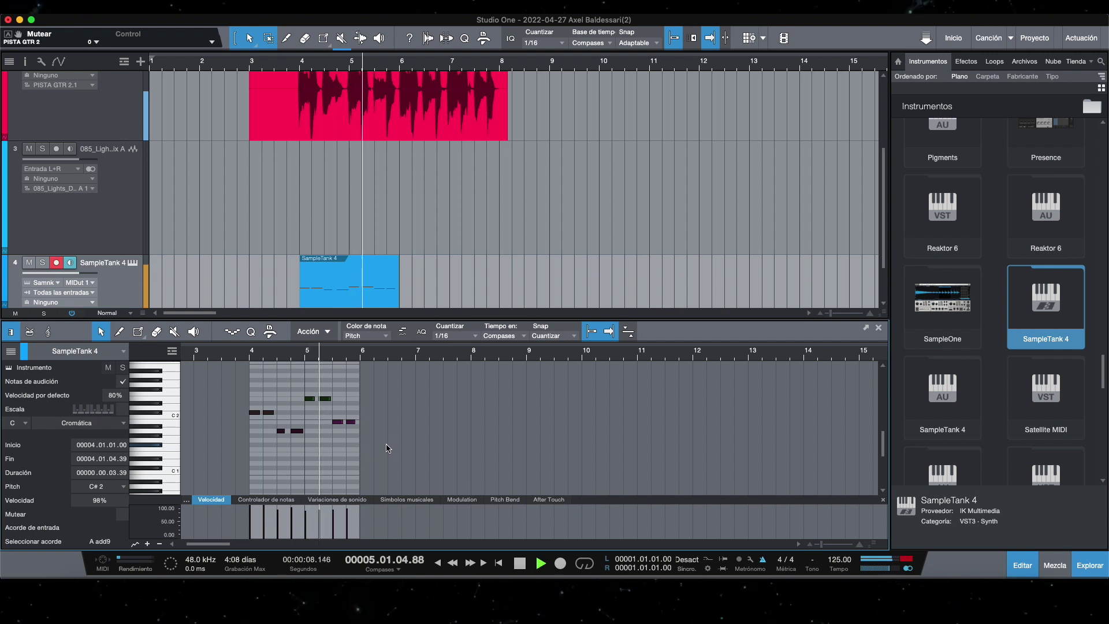
{"action": "key", "text": "space"}
Transpose all notes of the bass part down one octave and check the result in playback from bar 4.
{"action": "left_click_drag", "start_coordinate": [239, 378], "coordinate": [413, 445]}
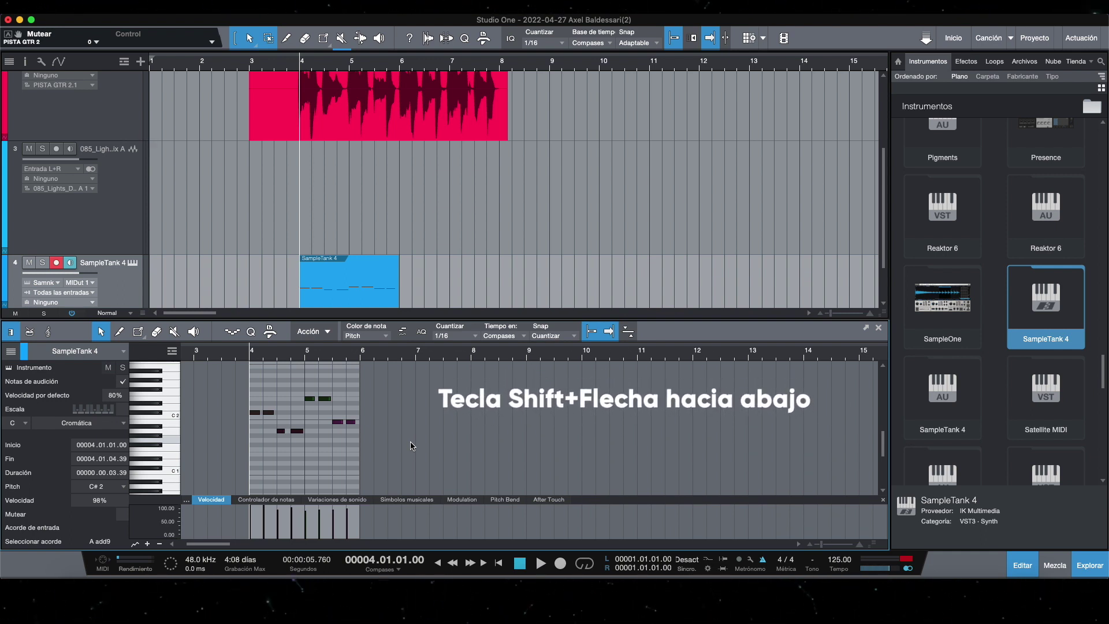
{"action": "key", "text": "shift+Down"}
{"action": "key", "text": "space"}
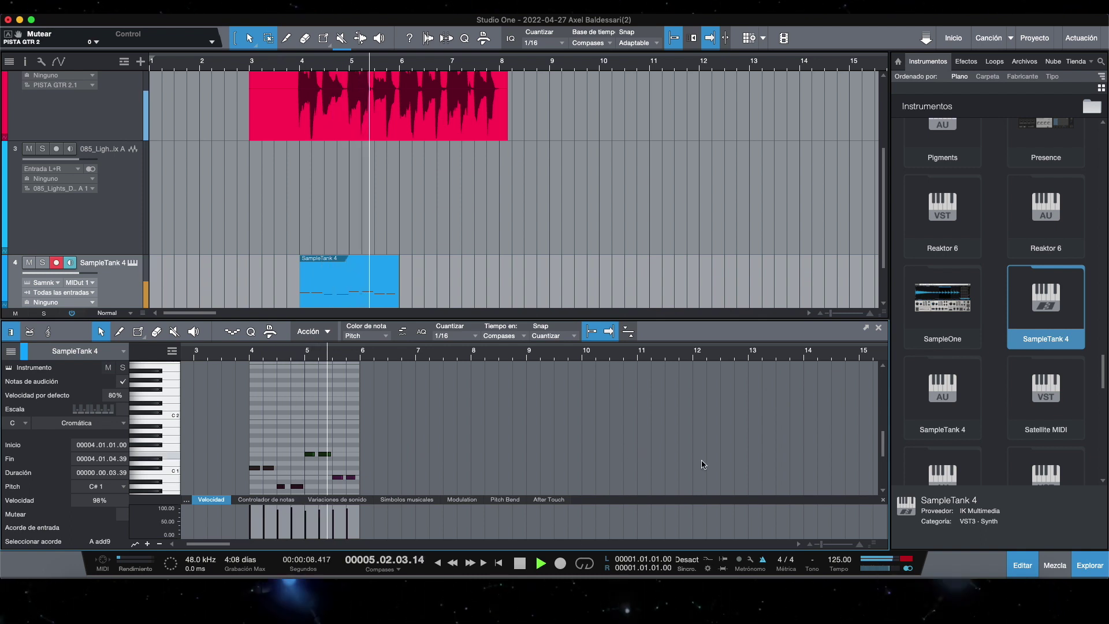
{"action": "key", "text": "space"}
{"action": "left_click", "coordinate": [1031, 565]}
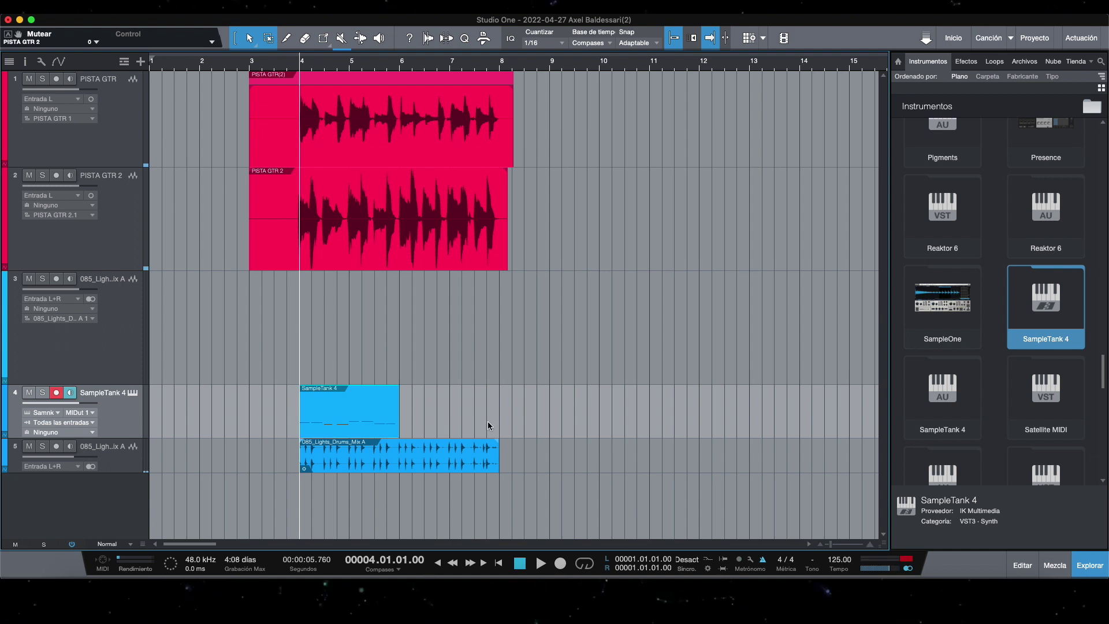
Duplicate the bass part to fill bars 6 to 8 and play the whole arrangement from bar 4.
{"action": "key", "text": "d"}
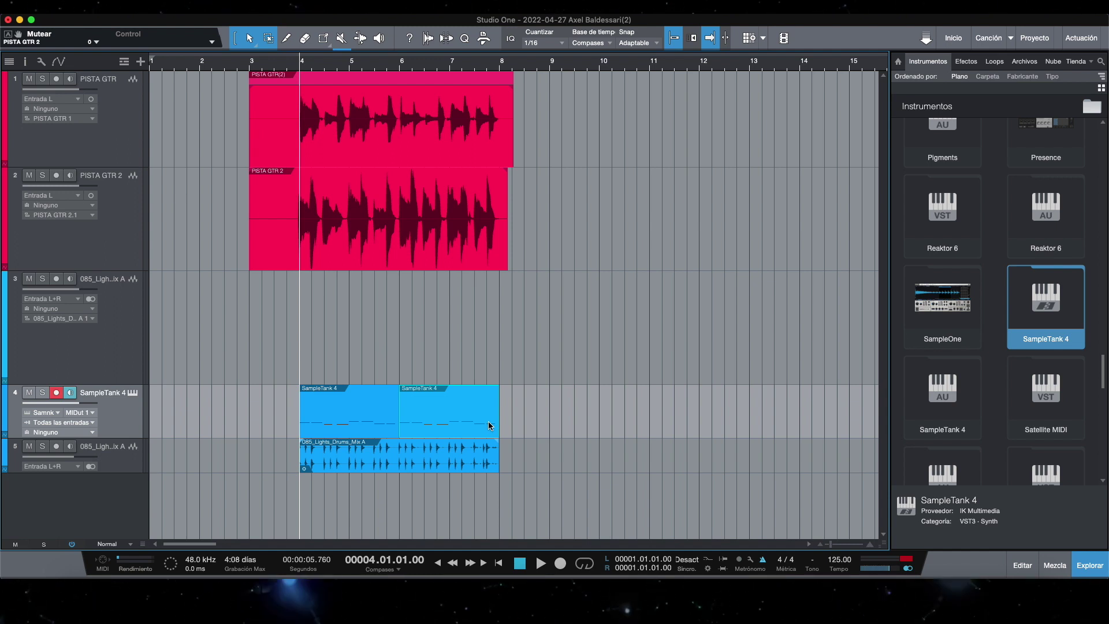
{"action": "key", "text": "space"}
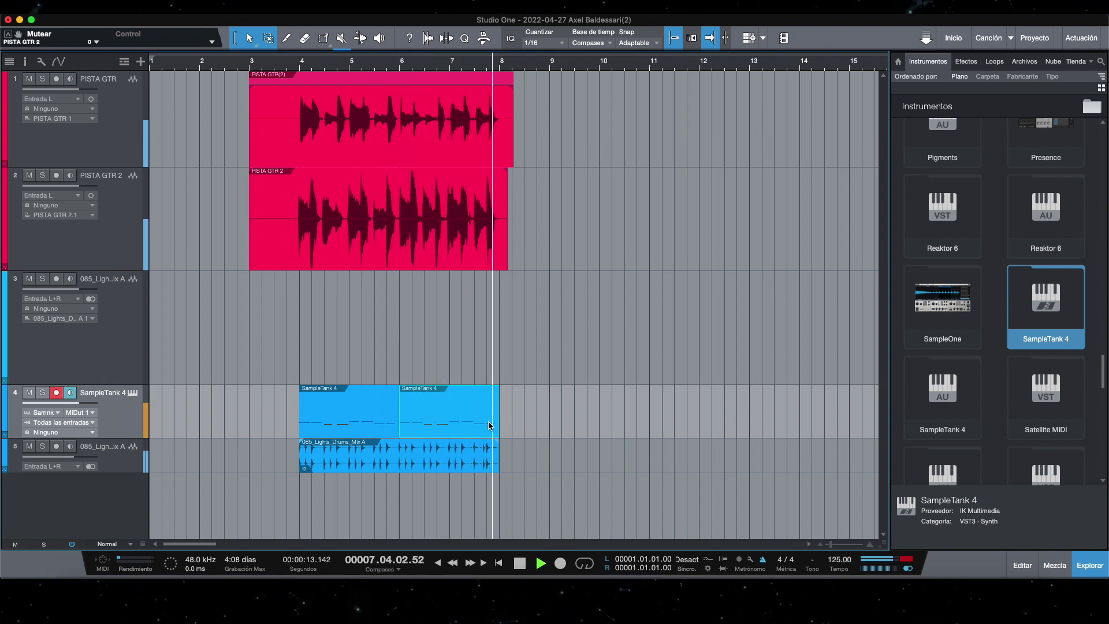
{"action": "key", "text": "space"}
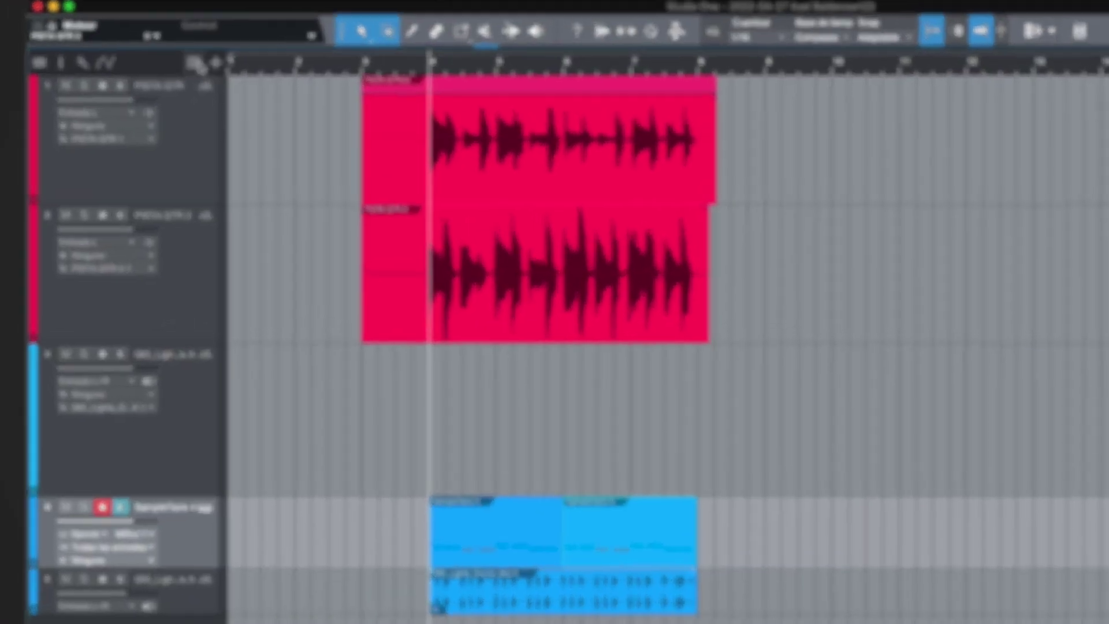
Show the marker track and add a marker at bar 3 named IDEA VERSO I.
{"action": "left_click", "coordinate": [124, 63]}
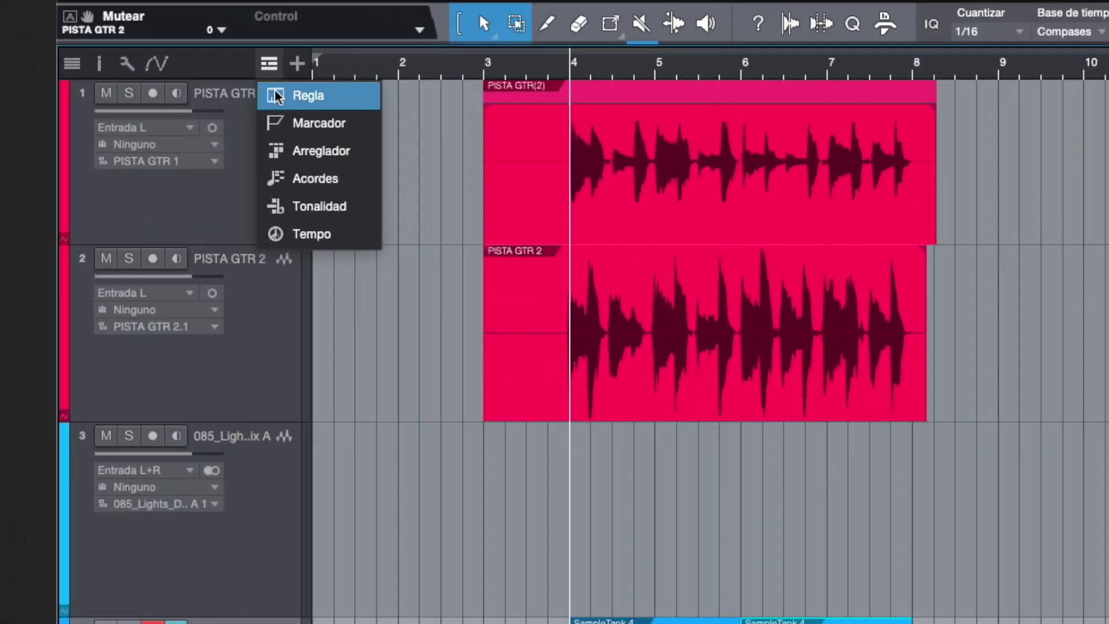
{"action": "left_click", "coordinate": [282, 121]}
{"action": "left_click", "coordinate": [483, 63]}
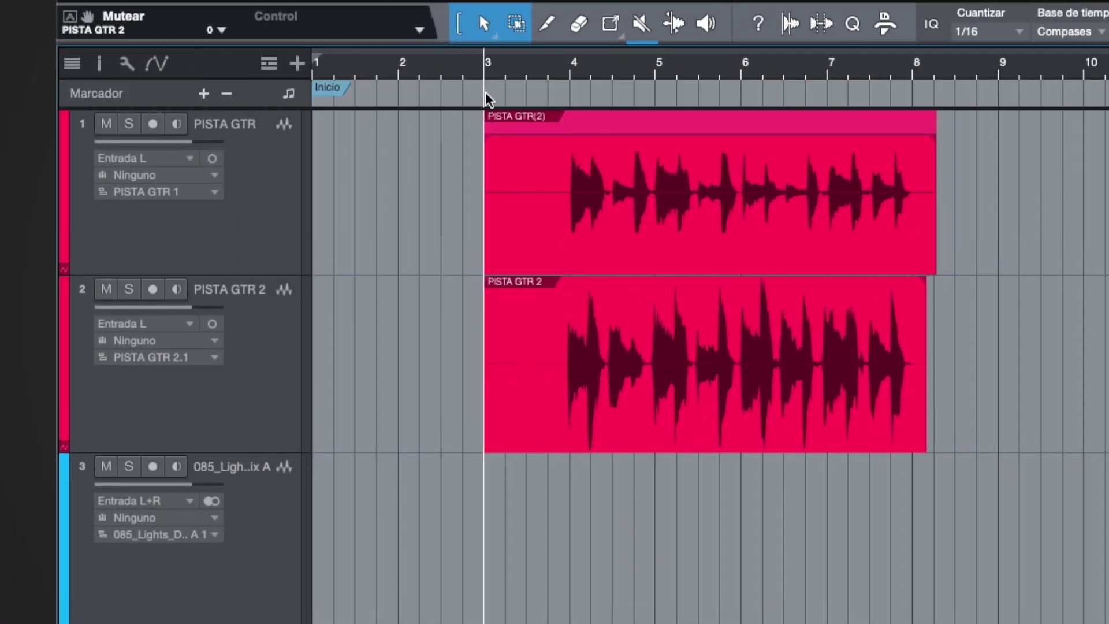
{"action": "left_click", "coordinate": [203, 94]}
{"action": "double_click", "coordinate": [488, 90]}
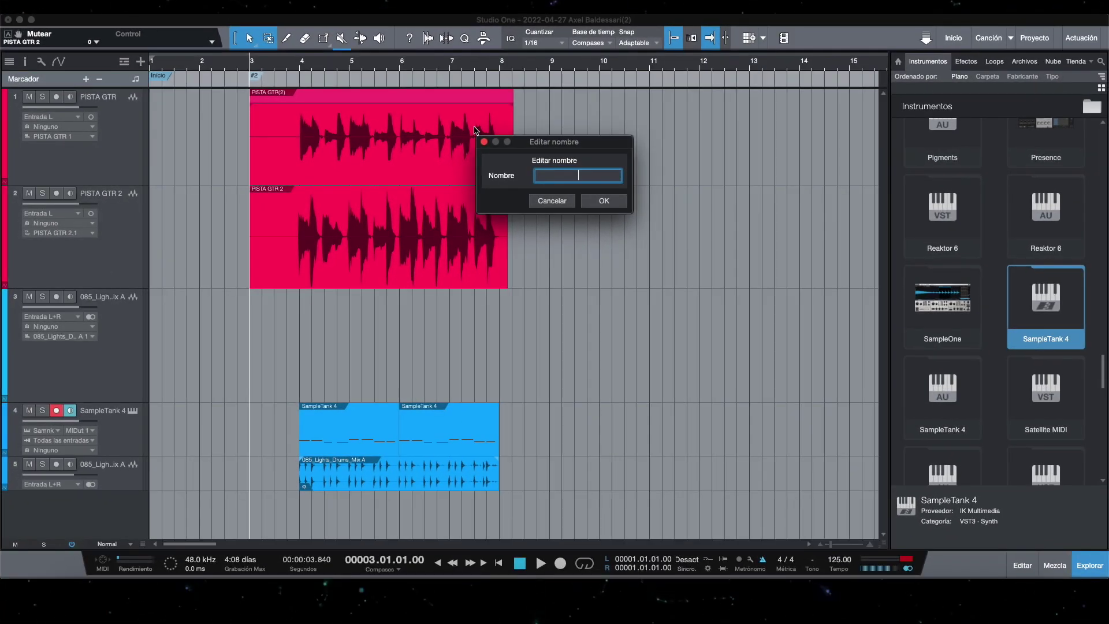
{"action": "type", "text": "IDEA VERSO 1"}
{"action": "key", "text": "Return"}
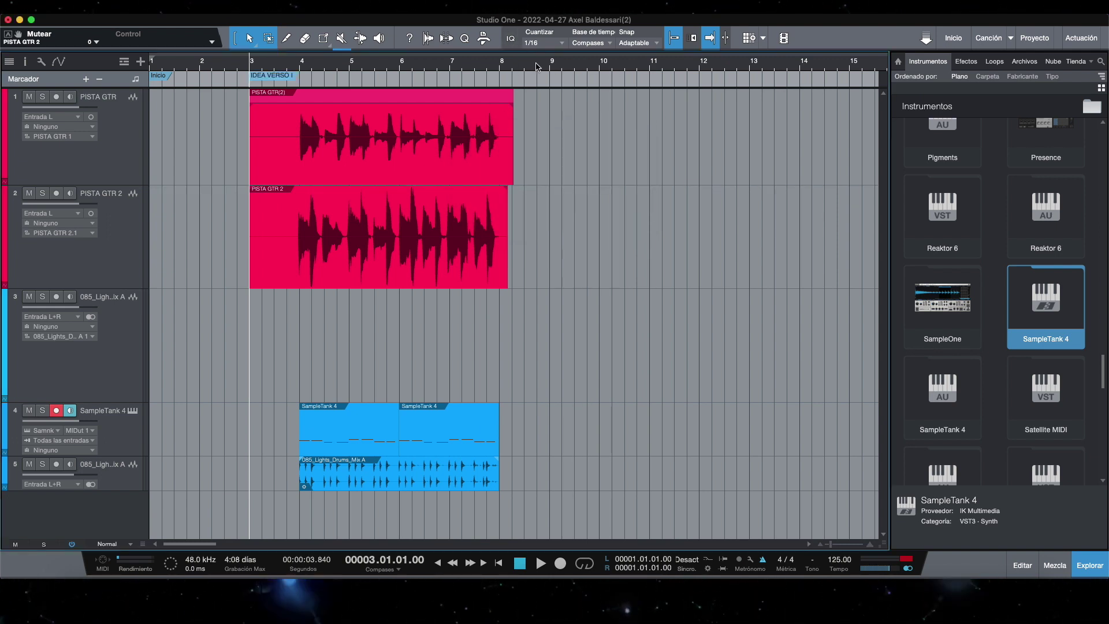
Add a second marker at bar 10 and name it ESTRIBILLO.
{"action": "left_click", "coordinate": [612, 68]}
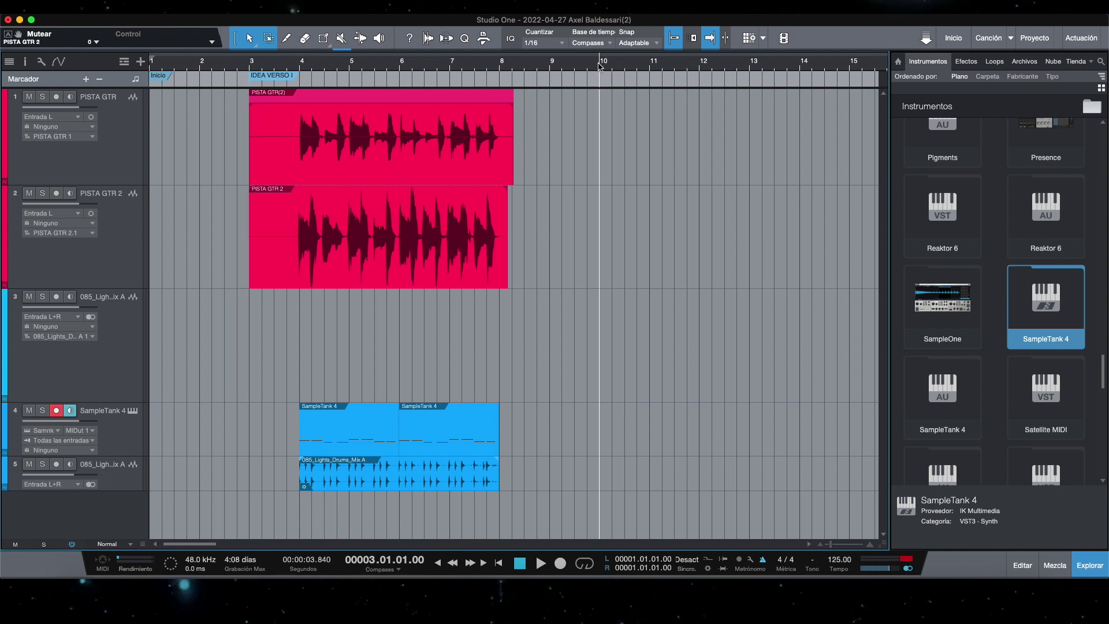
{"action": "left_click", "coordinate": [85, 81]}
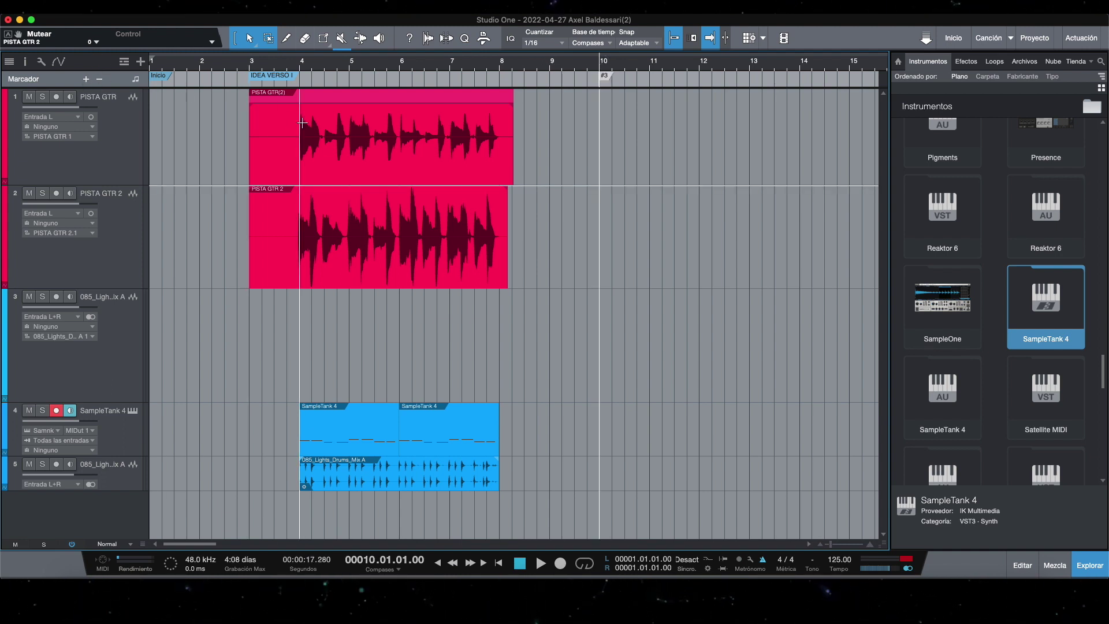
{"action": "double_click", "coordinate": [606, 81]}
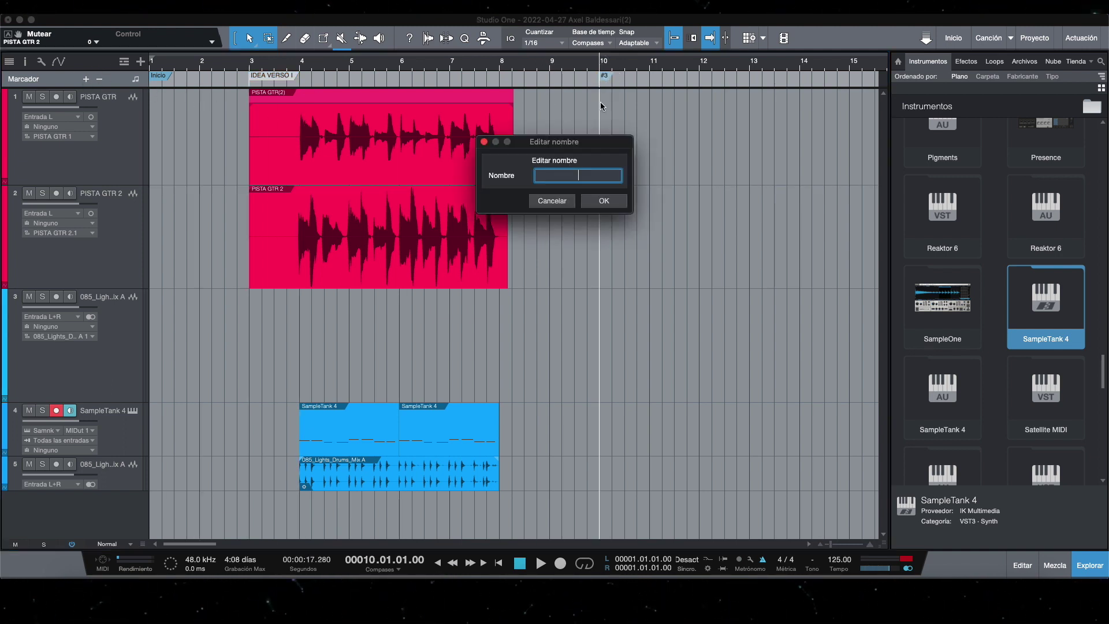
{"action": "type", "text": "est"}
{"action": "key", "text": "Return"}
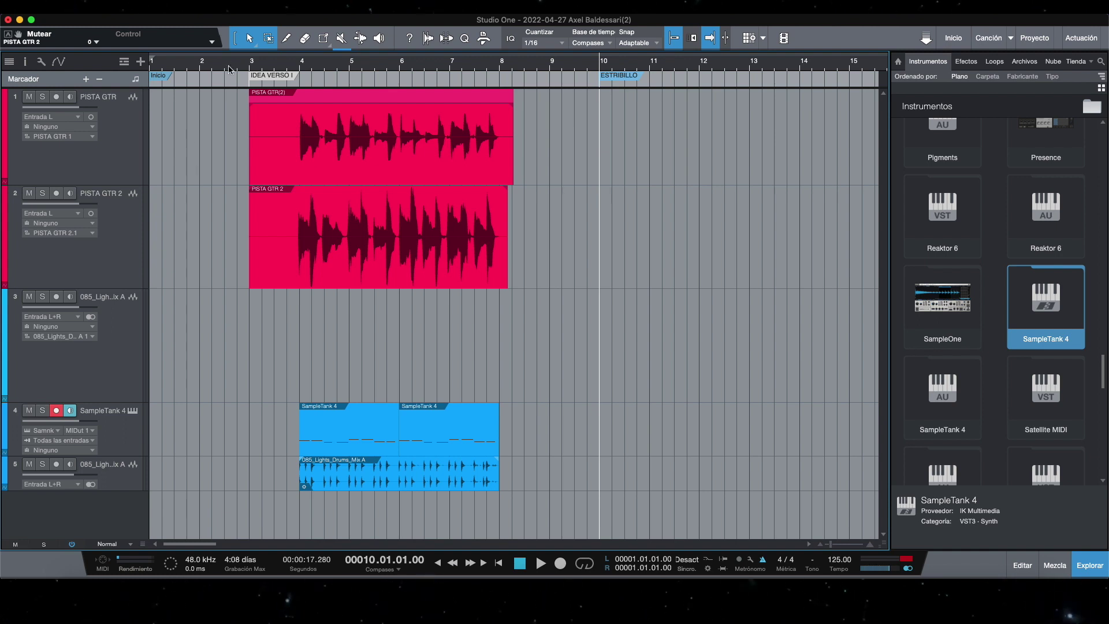
Return the playback position to bar 3 and take a brief look at the mixer channels.
{"action": "left_click", "coordinate": [251, 65]}
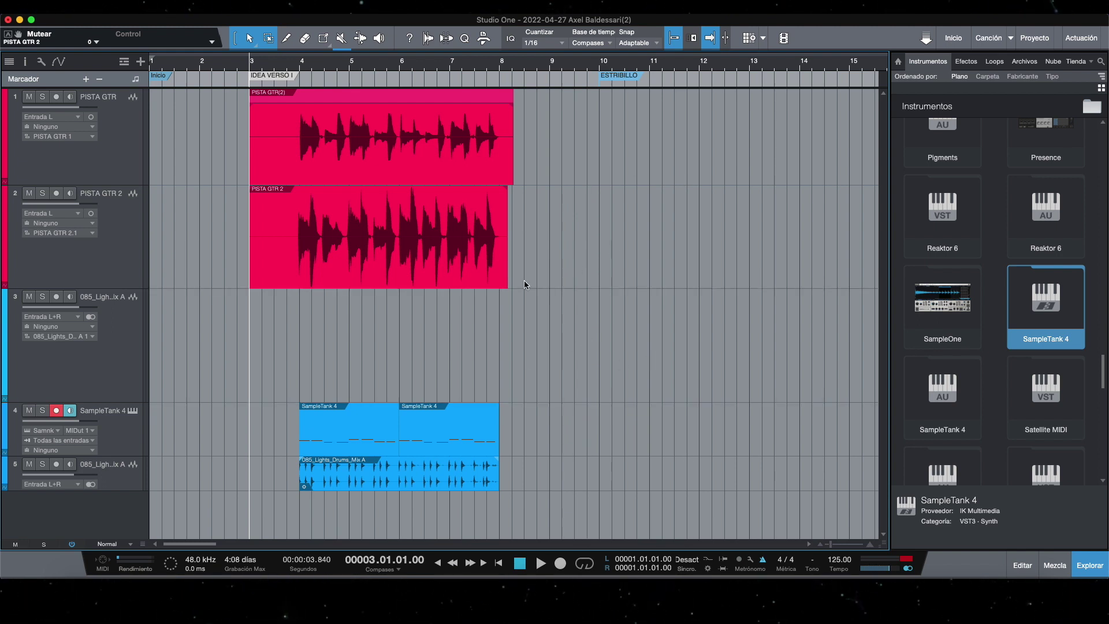
{"action": "left_click", "coordinate": [1061, 566]}
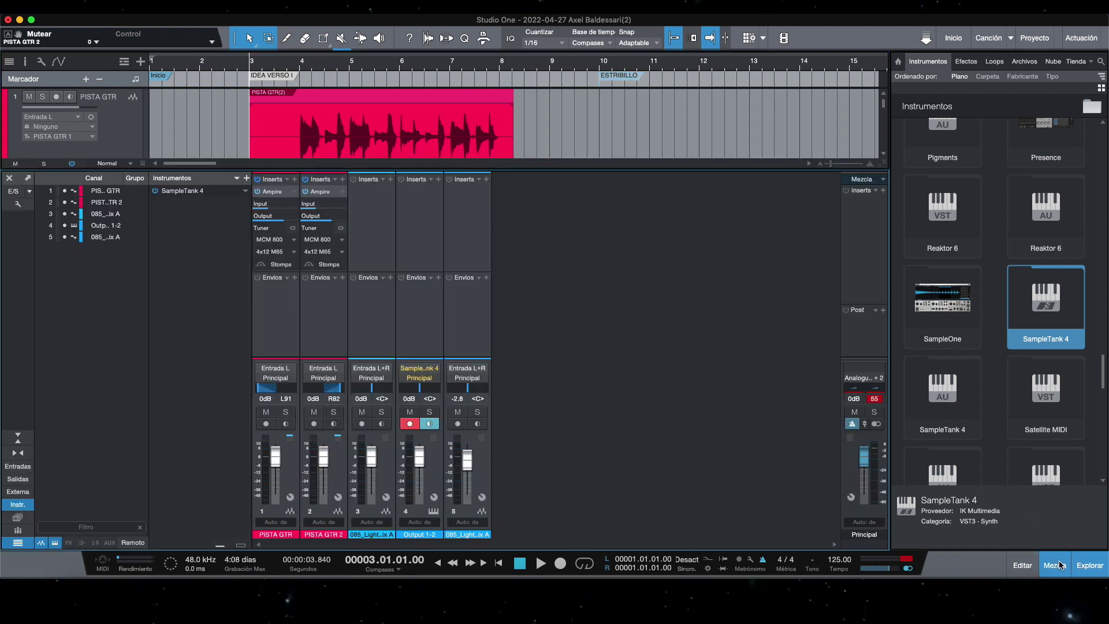
{"action": "left_click", "coordinate": [1061, 565]}
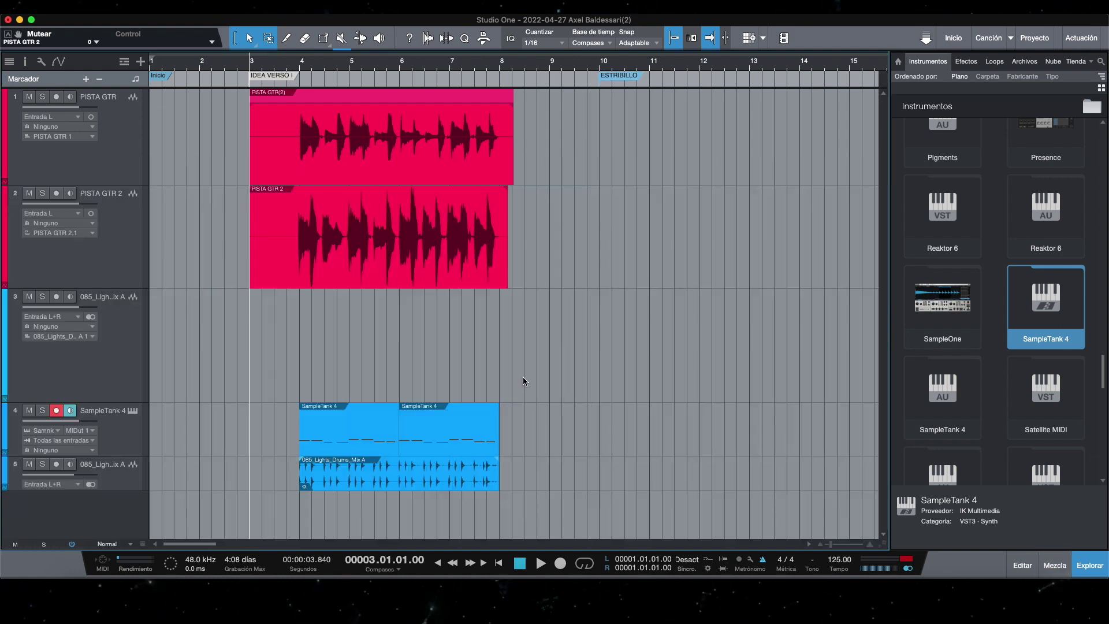
Split the PISTA GTR 2 take at bar 7, beat 3, and return the playback position to bar 4.
{"action": "key", "text": "shift+c"}
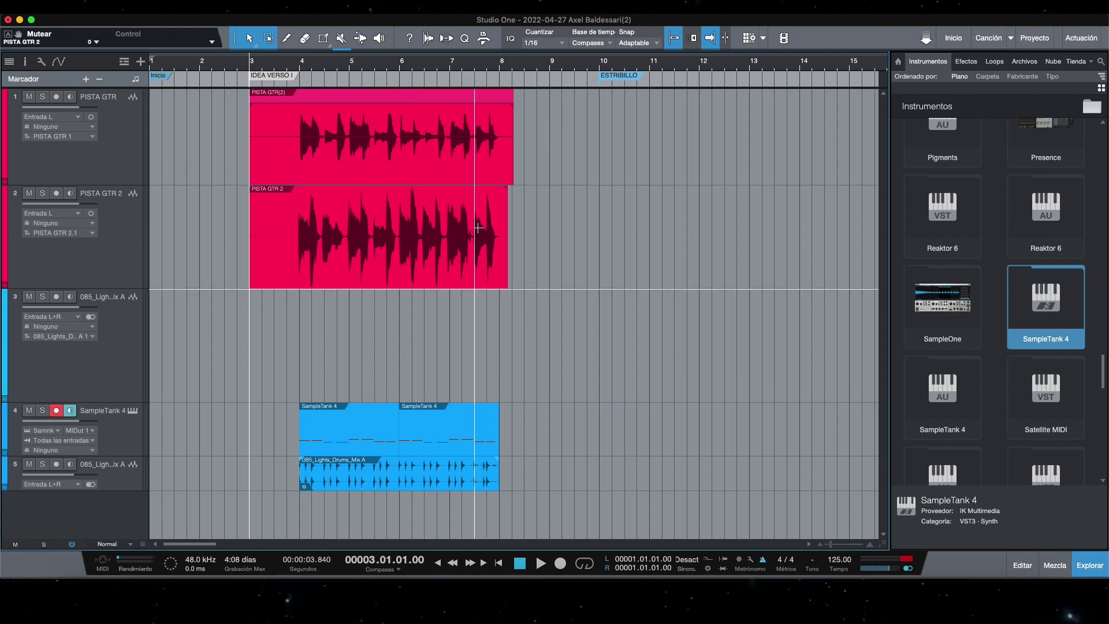
{"action": "left_click", "coordinate": [472, 197]}
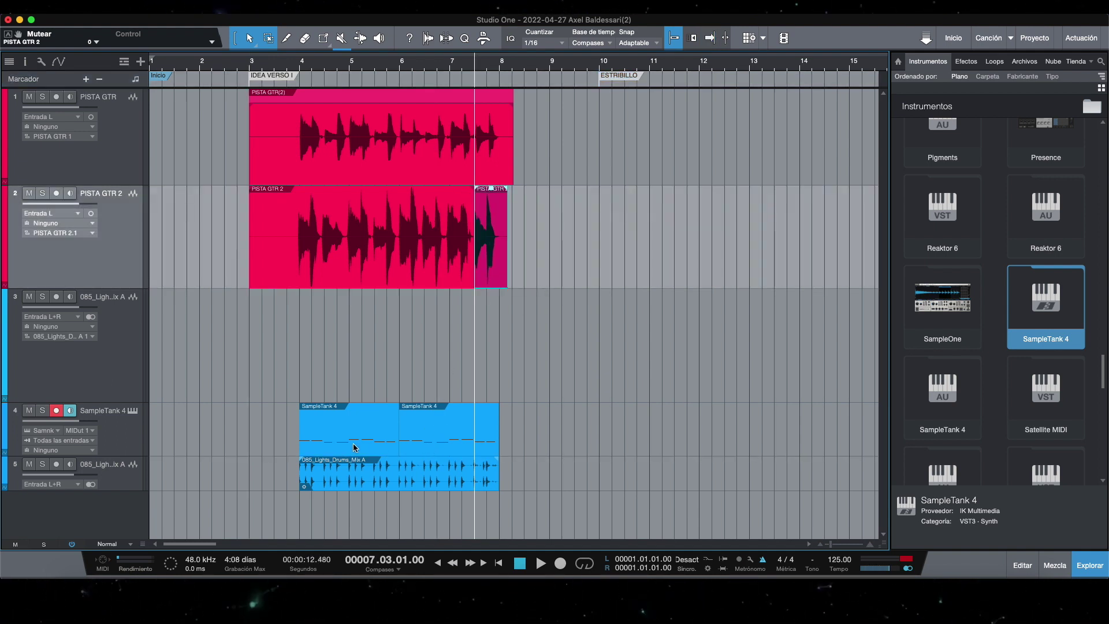
{"action": "left_click", "coordinate": [298, 68]}
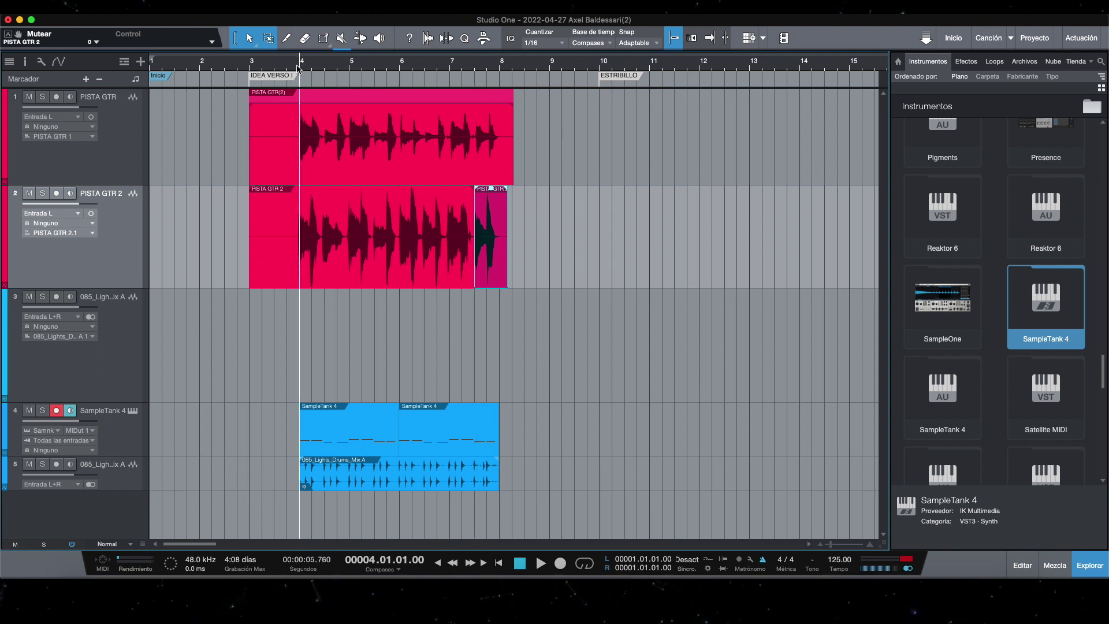
{"action": "key", "text": "f"}
Open the first SampleTank 4 bass part in the note editor and shorten its C# 1 note on beat 2 of bar 4.
{"action": "double_click", "coordinate": [349, 443]}
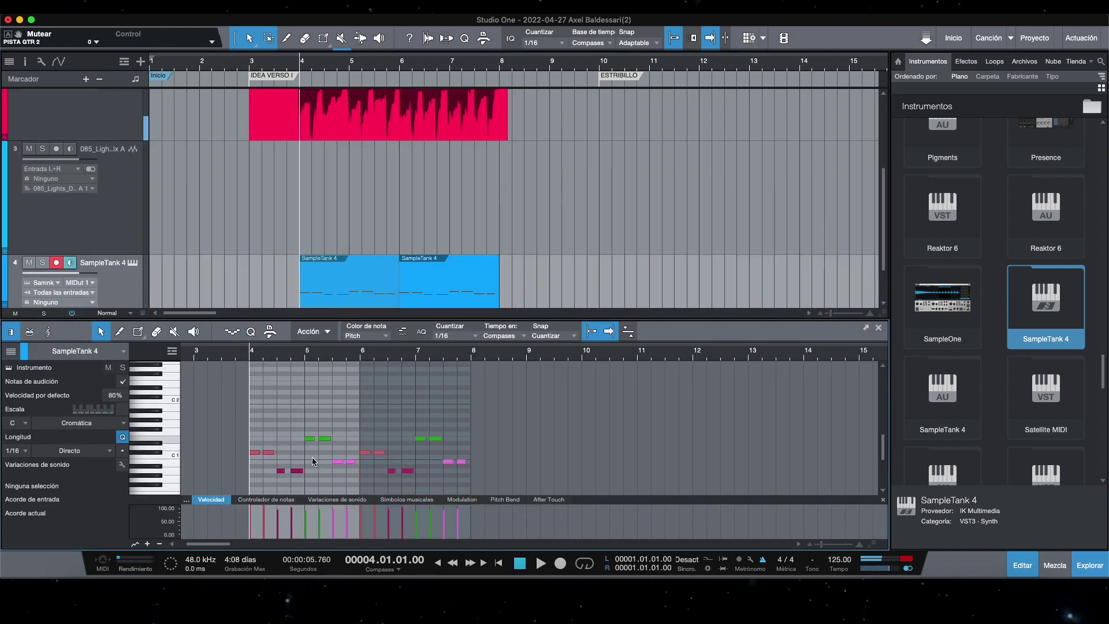
{"action": "scroll", "coordinate": [313, 460], "scroll_direction": "down", "scroll_amount": 2}
{"action": "key", "text": "space"}
{"action": "key", "text": "space"}
{"action": "left_click", "coordinate": [270, 417]}
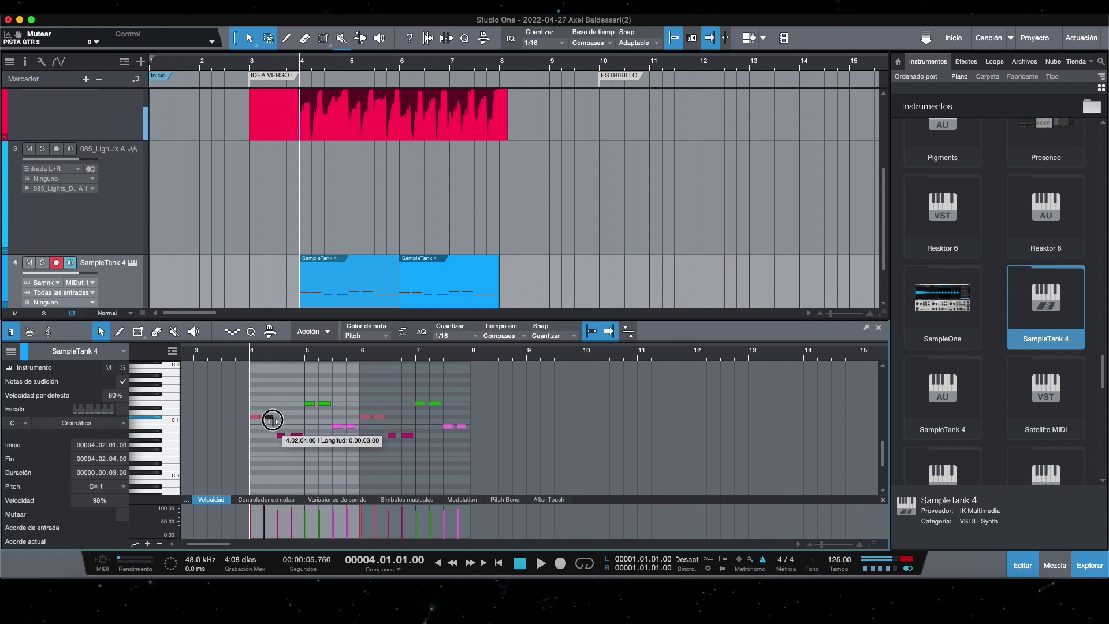
{"action": "left_click_drag", "start_coordinate": [273, 419], "coordinate": [270, 419]}
Add a short bass passing note at G# 1 just before beat 3 of bar 4, listen to it and close the editor.
{"action": "left_click", "coordinate": [281, 393]}
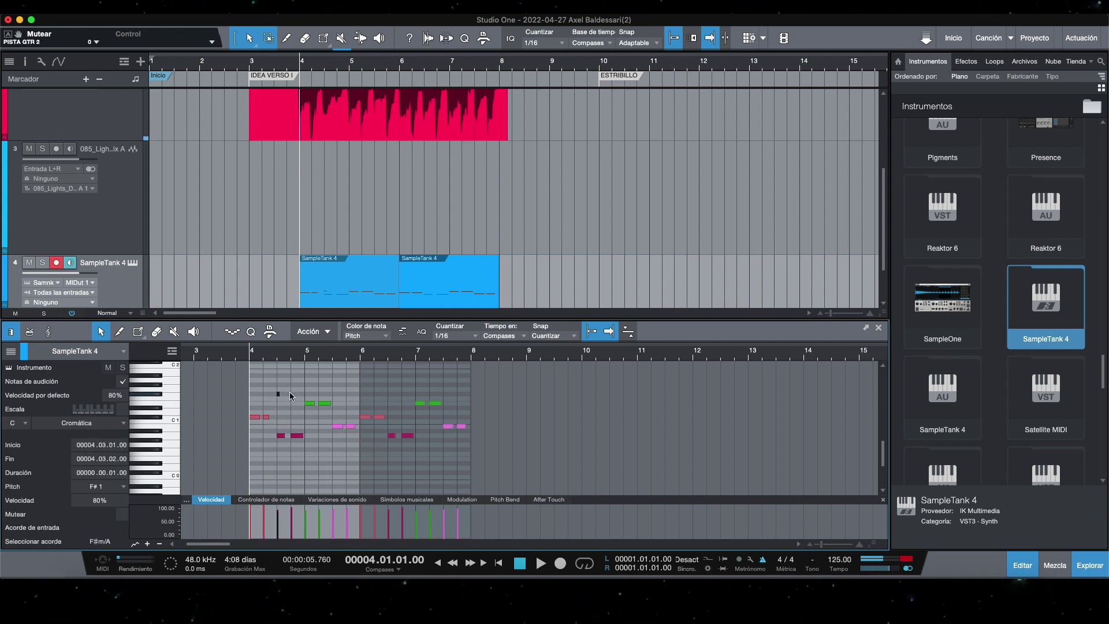
{"action": "key", "text": "space"}
{"action": "key", "text": "space"}
{"action": "key", "text": "e"}
{"action": "key", "text": "e"}
{"action": "mouse_move", "coordinate": [364, 394]}
{"action": "left_mouse_down"}
{"action": "mouse_move", "coordinate": [342, 393]}
{"action": "mouse_move", "coordinate": [357, 388]}
{"action": "left_mouse_up"}
{"action": "key", "text": "space"}
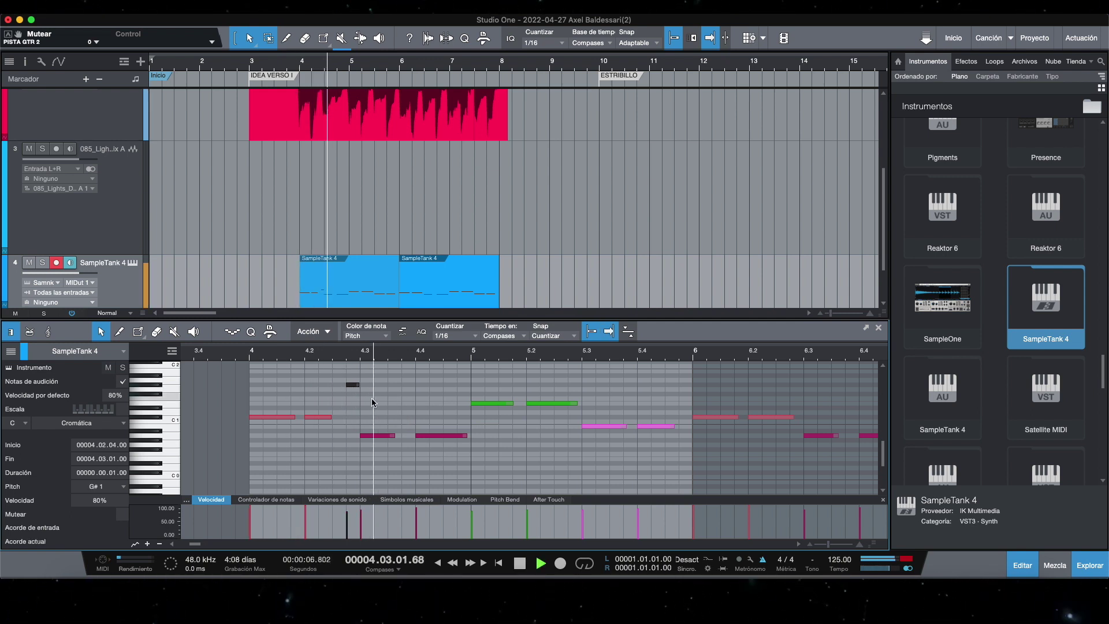
{"action": "key", "text": "space"}
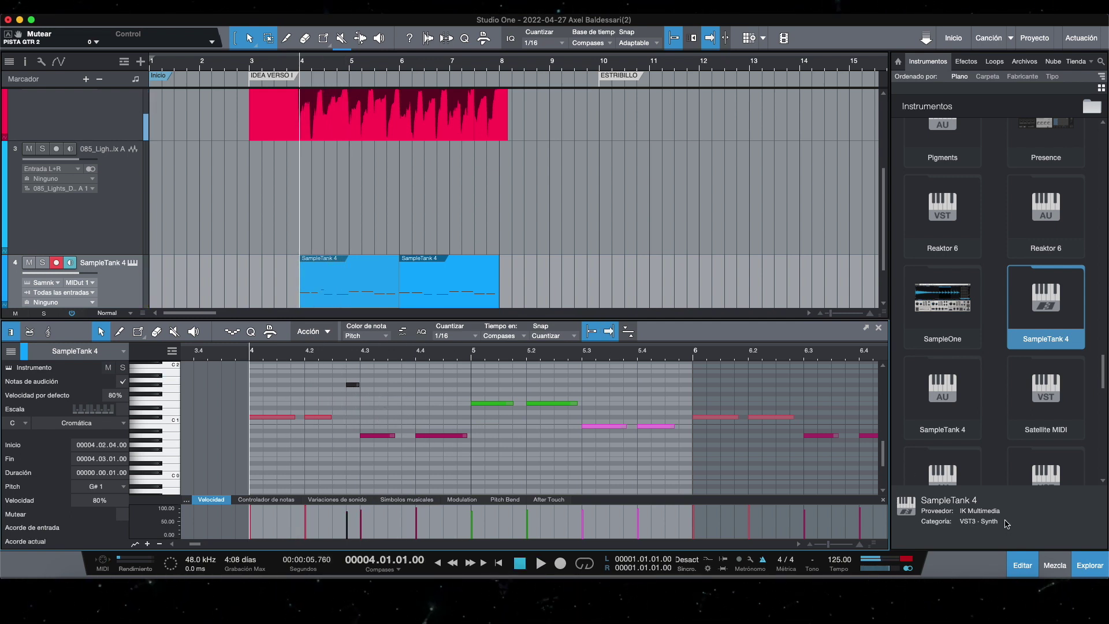
{"action": "left_click", "coordinate": [1019, 559]}
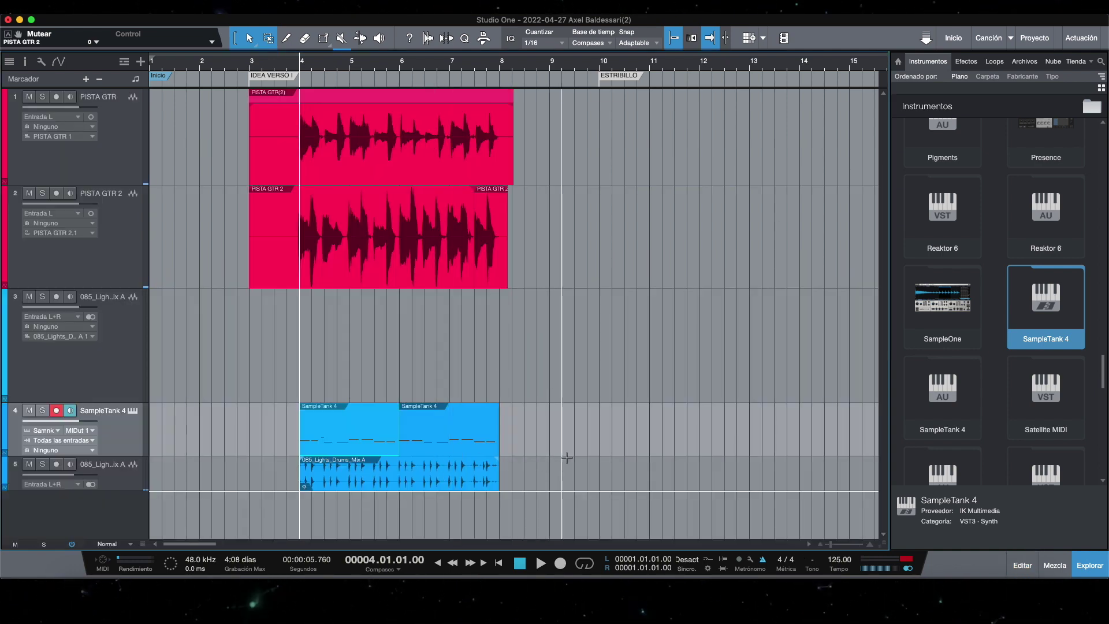
Find the VST version of SSDSampler5, add it as a new instrument track and load the Deluxe 2 Free Dry'n Tight kit.
{"action": "scroll", "coordinate": [971, 301], "scroll_direction": "up", "scroll_amount": 10}
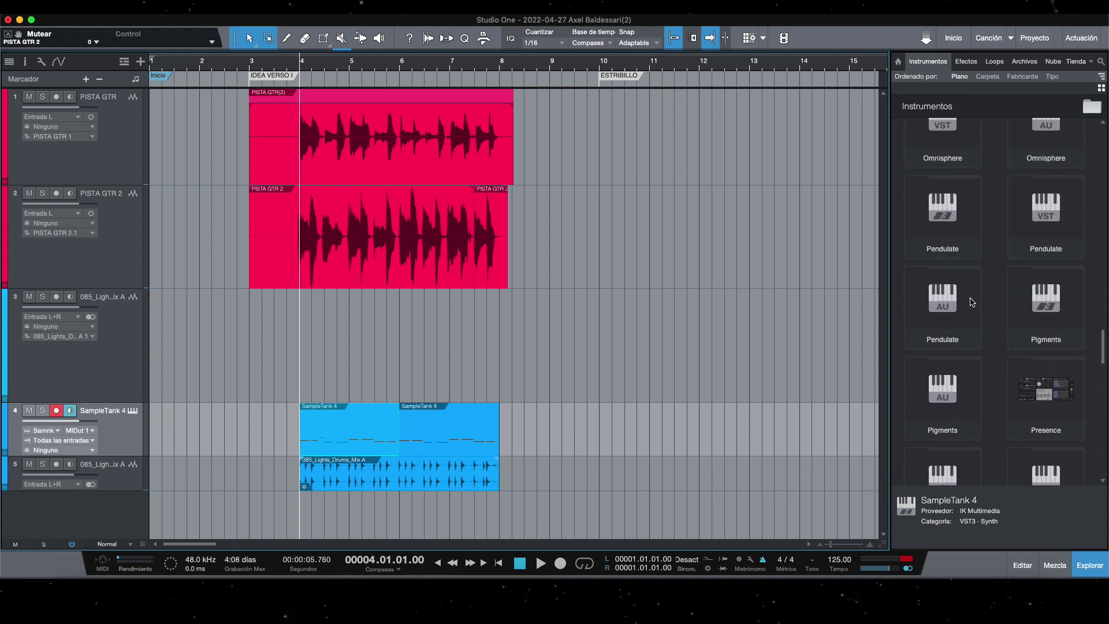
{"action": "scroll", "coordinate": [972, 273], "scroll_direction": "down", "scroll_amount": 15}
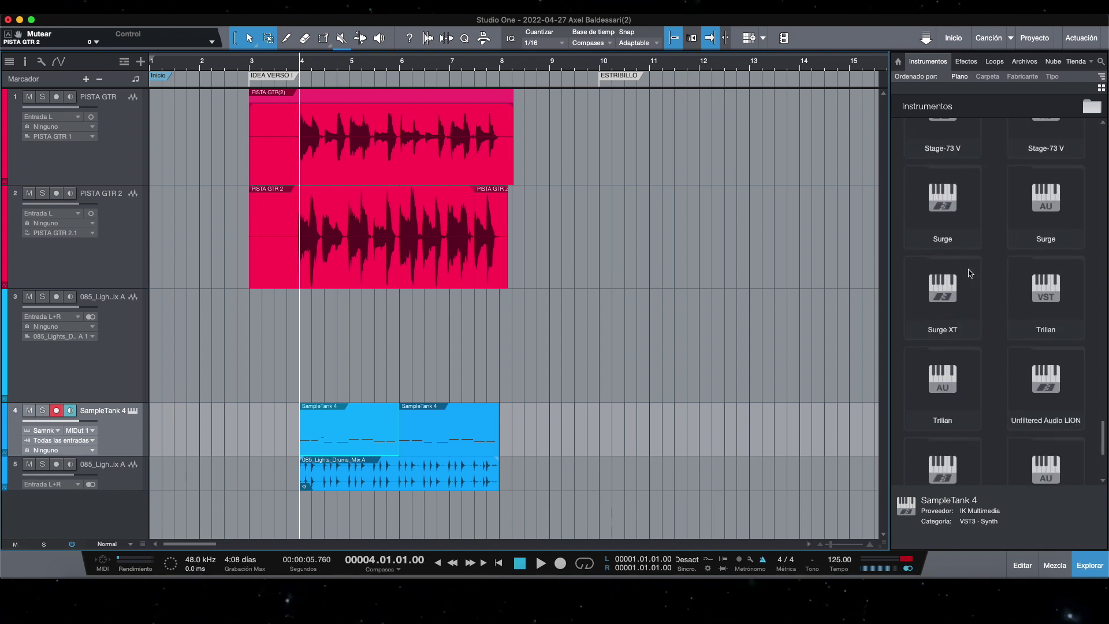
{"action": "scroll", "coordinate": [1050, 215], "scroll_direction": "up", "scroll_amount": 1}
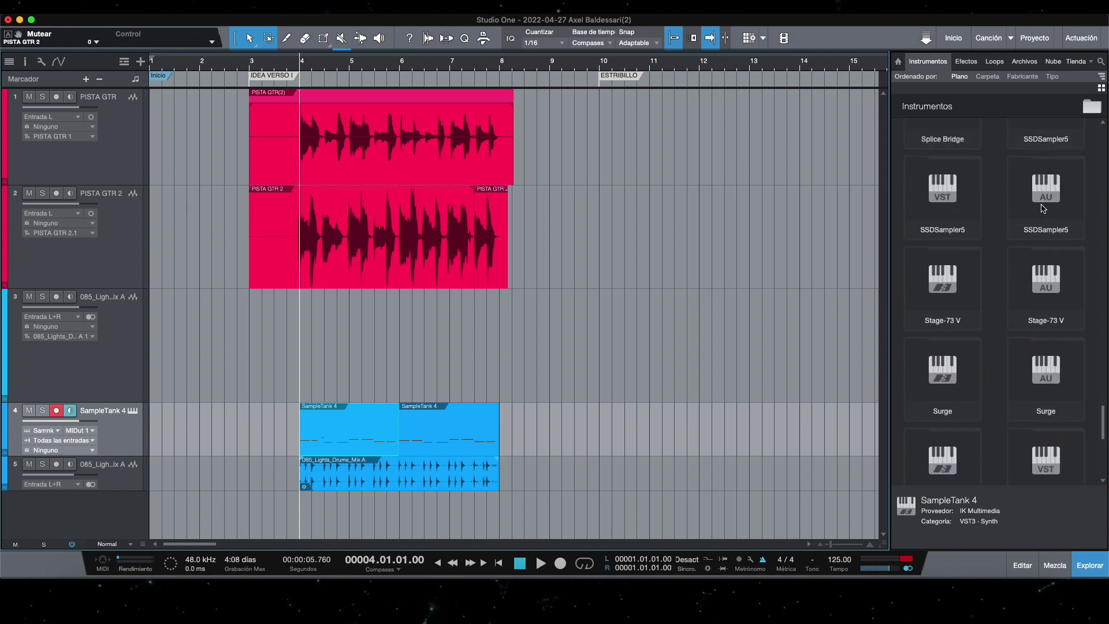
{"action": "left_click_drag", "start_coordinate": [937, 199], "coordinate": [141, 498]}
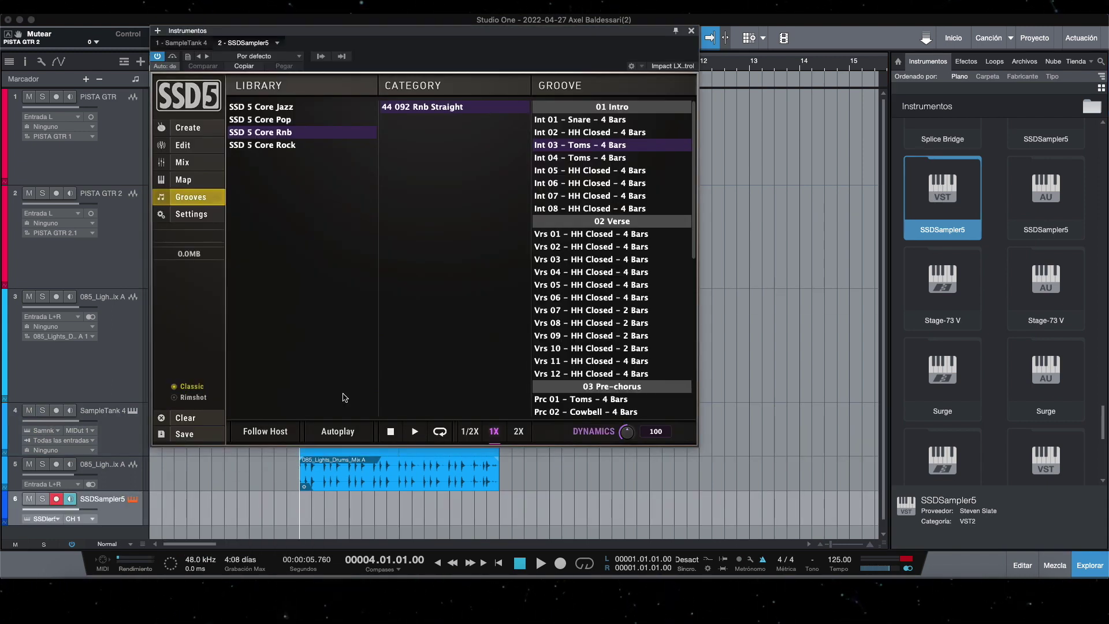
{"action": "left_click", "coordinate": [204, 134]}
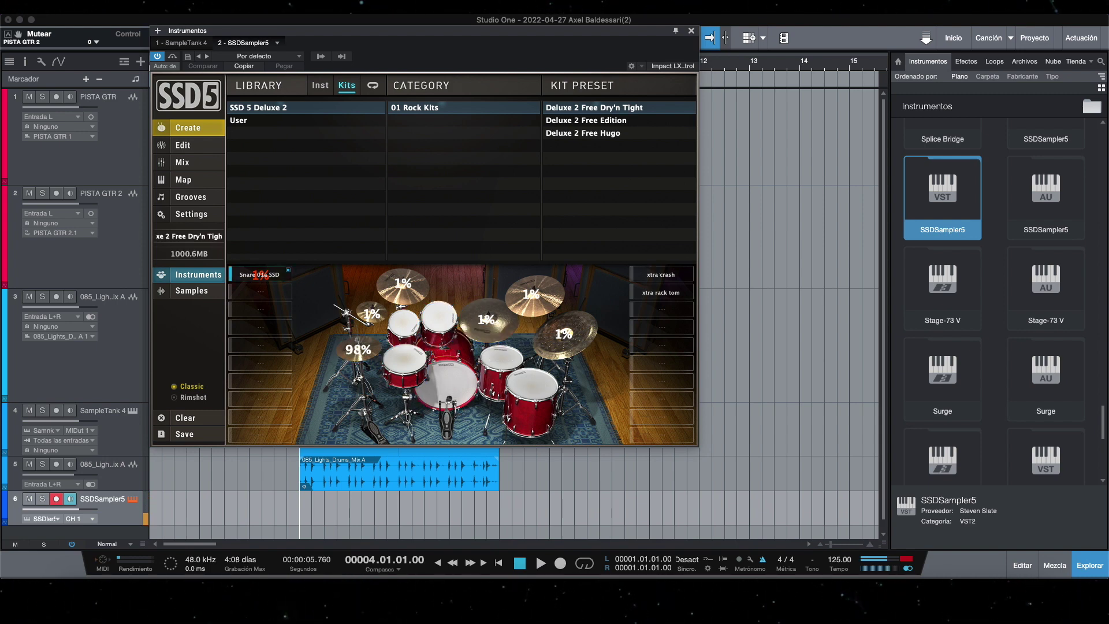
{"action": "left_click", "coordinate": [691, 31]}
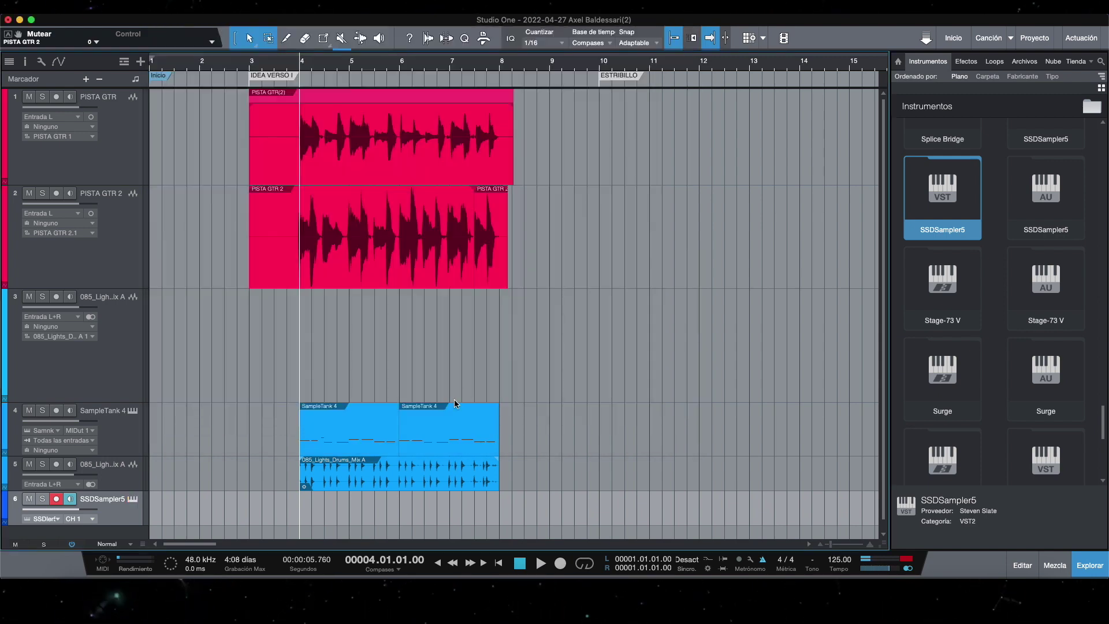
Delete the 085_Lights_Drums_Mix A loop, select the SSDSampler5 track and listen to the guitars and bass alone.
{"action": "left_click", "coordinate": [365, 481]}
{"action": "key", "text": "Delete"}
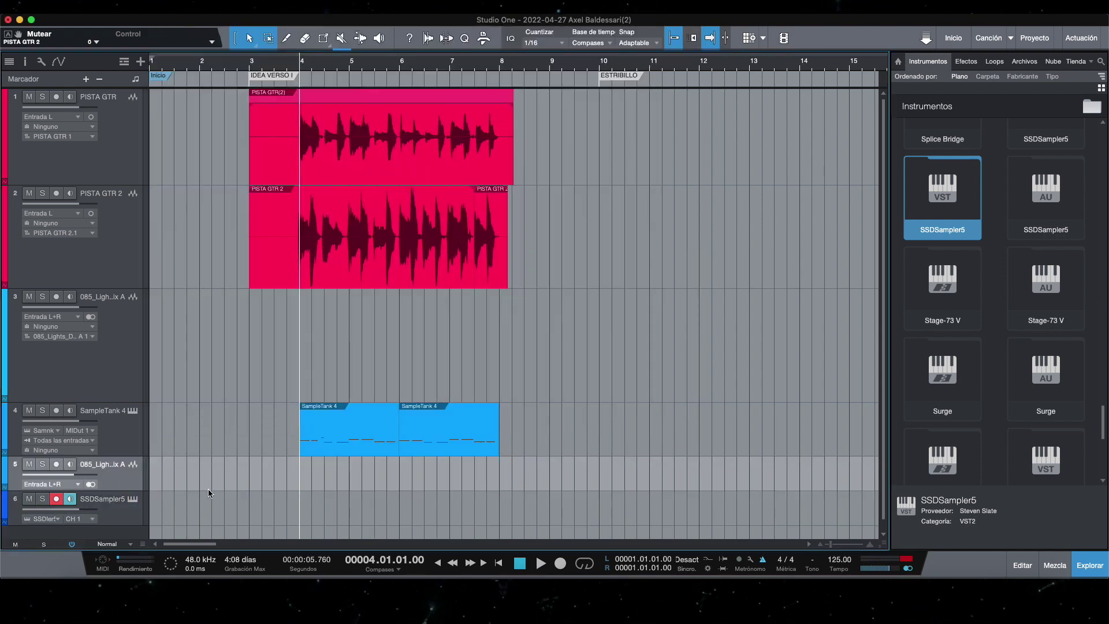
{"action": "left_click", "coordinate": [126, 513]}
{"action": "key", "text": "space"}
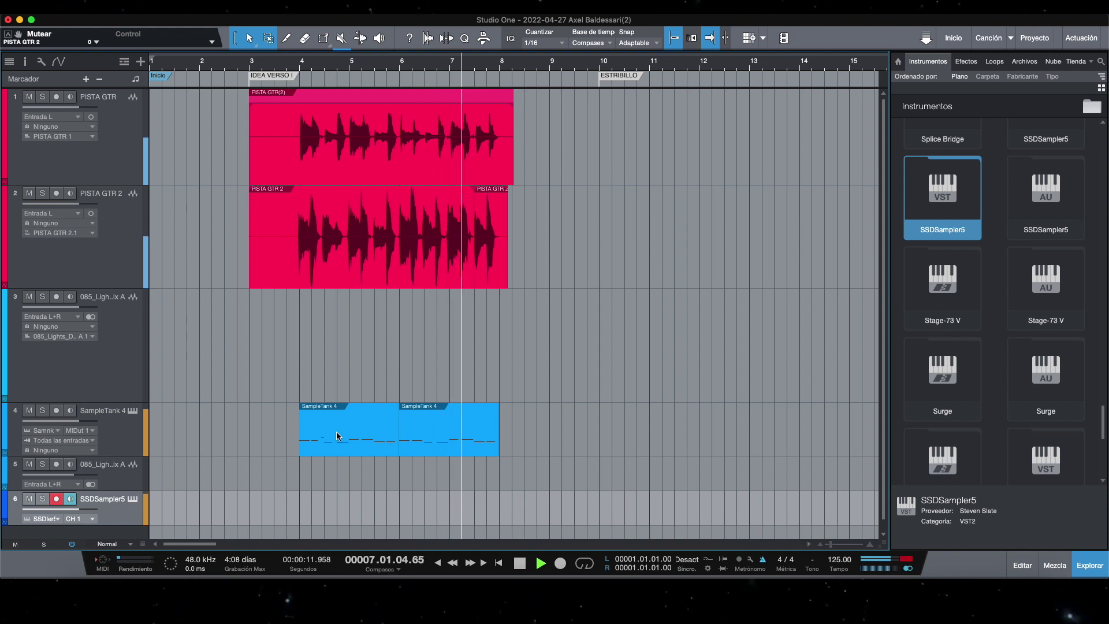
{"action": "key", "text": "space"}
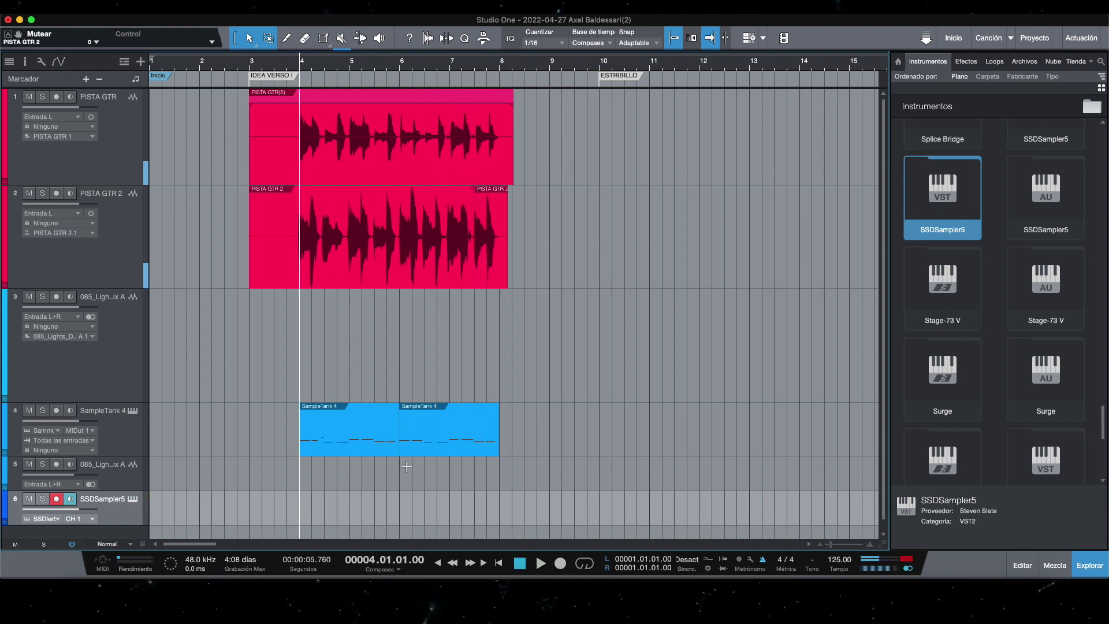
Create a one-bar part at bar 4 on the SSDSampler5 track and open it in the drum editor with the GM Drums map.
{"action": "double_click", "coordinate": [317, 511]}
{"action": "double_click", "coordinate": [319, 512]}
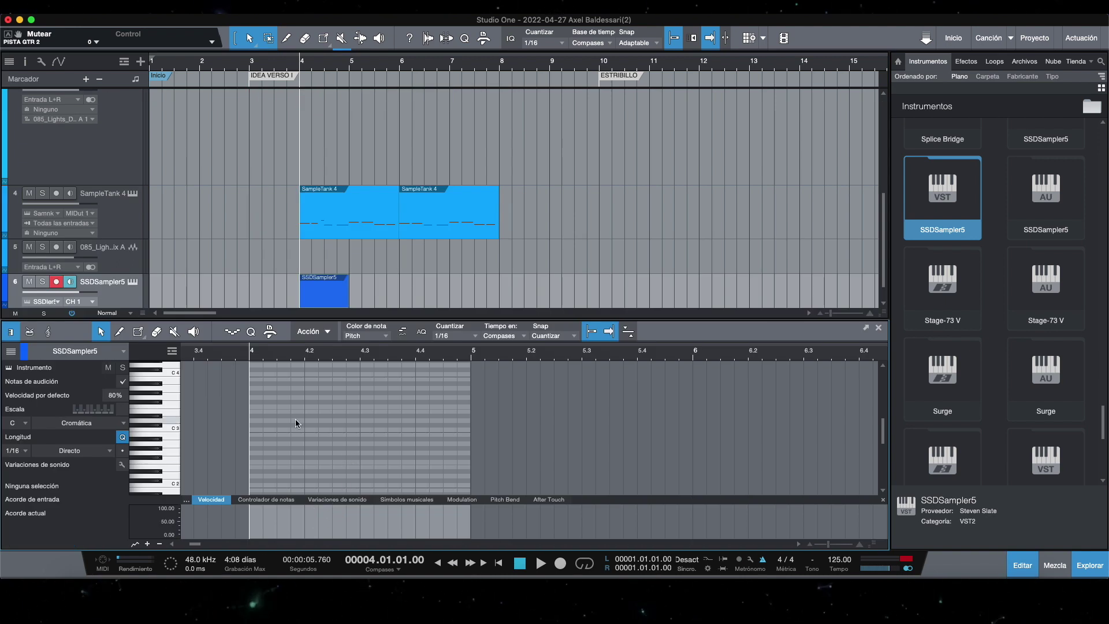
{"action": "left_click", "coordinate": [31, 332]}
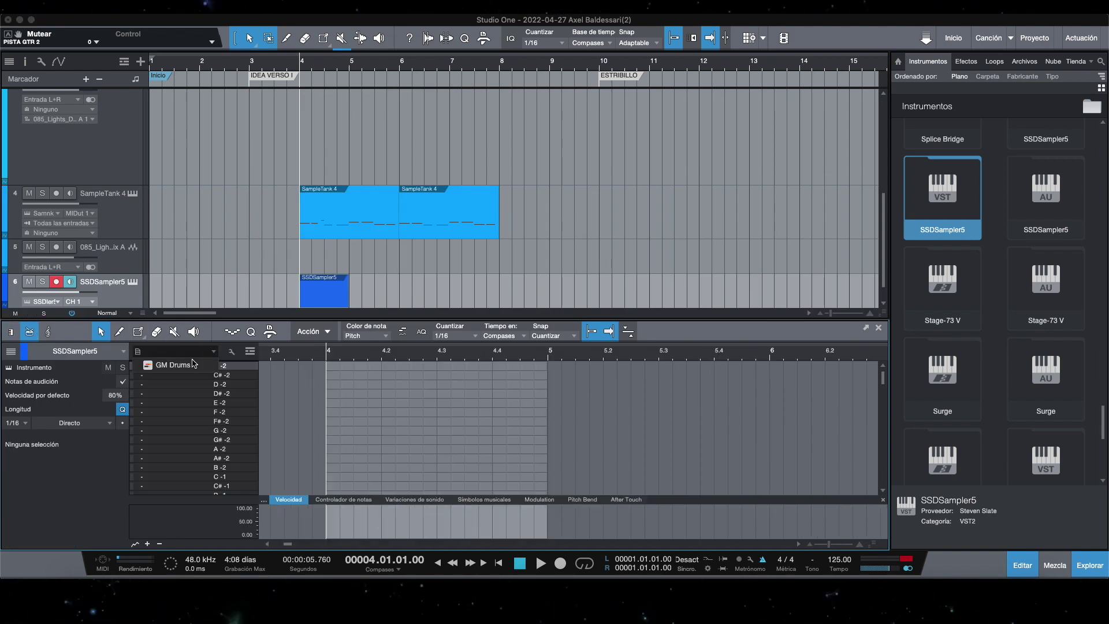
{"action": "left_click", "coordinate": [202, 355]}
{"action": "left_click", "coordinate": [191, 367]}
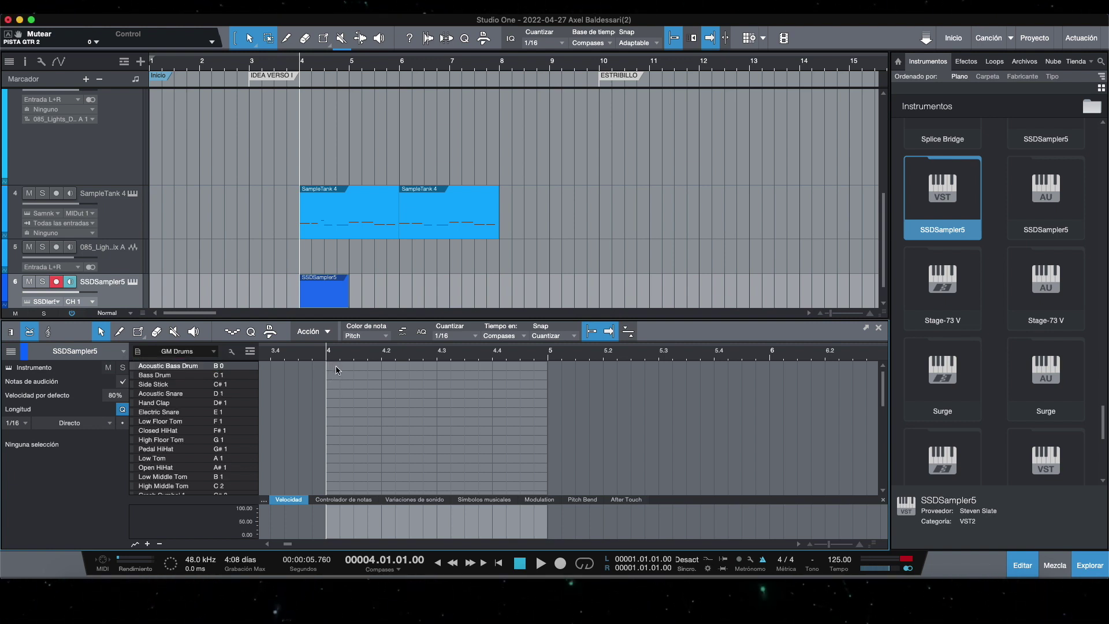
{"action": "scroll", "coordinate": [367, 282], "scroll_direction": "down", "scroll_amount": 1}
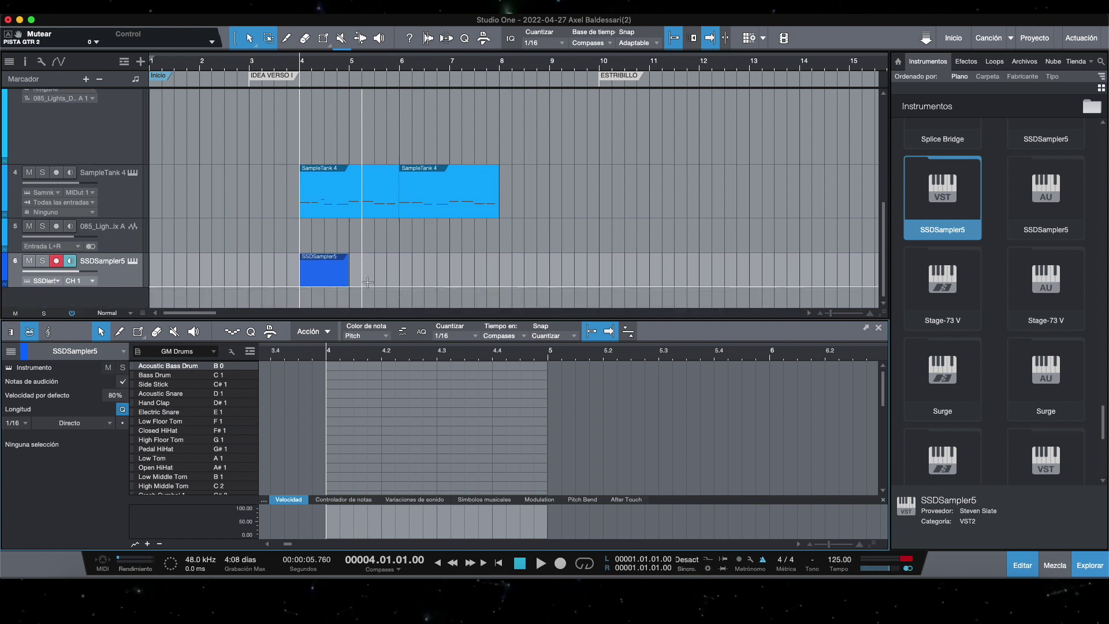
Place Acoustic Bass Drum hits on beats 1 and 3 and Acoustic Snare hits on beats 2 and 4 of bar 4.
{"action": "double_click", "coordinate": [330, 366]}
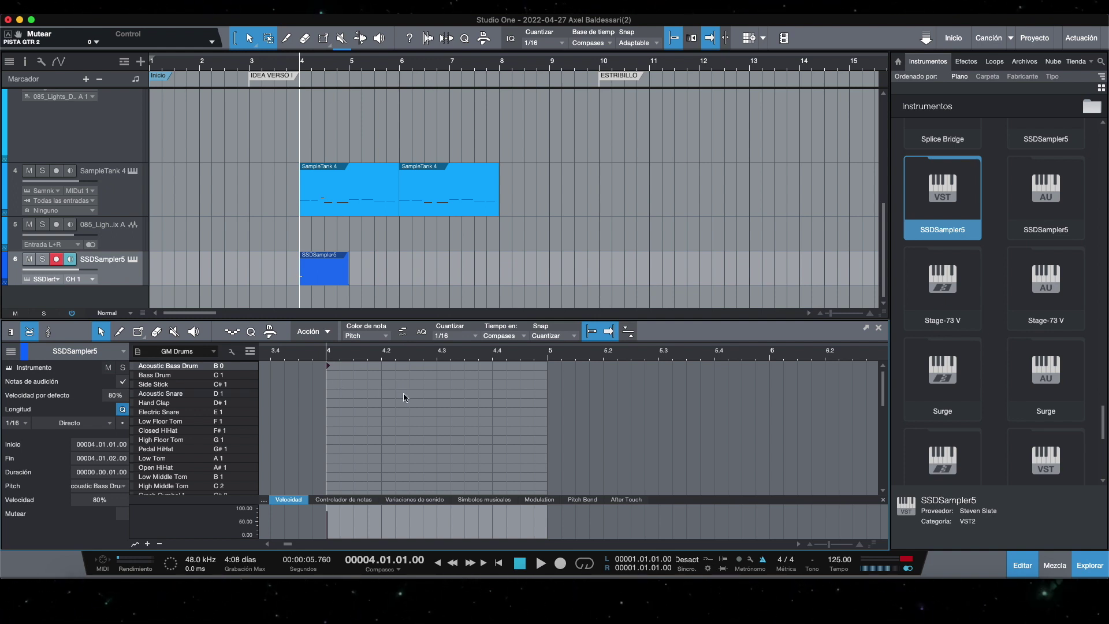
{"action": "left_click", "coordinate": [382, 393]}
{"action": "left_click", "coordinate": [437, 366]}
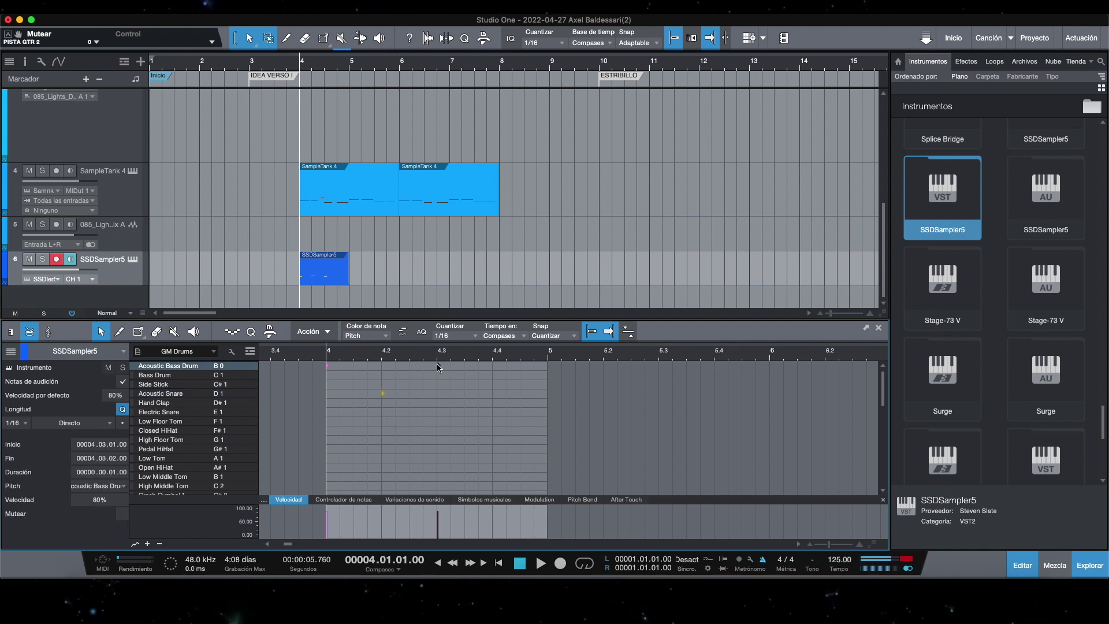
{"action": "left_click", "coordinate": [494, 395]}
Play back the kick and snare pattern and raise the drum track's volume to +6.1.
{"action": "key", "text": "space"}
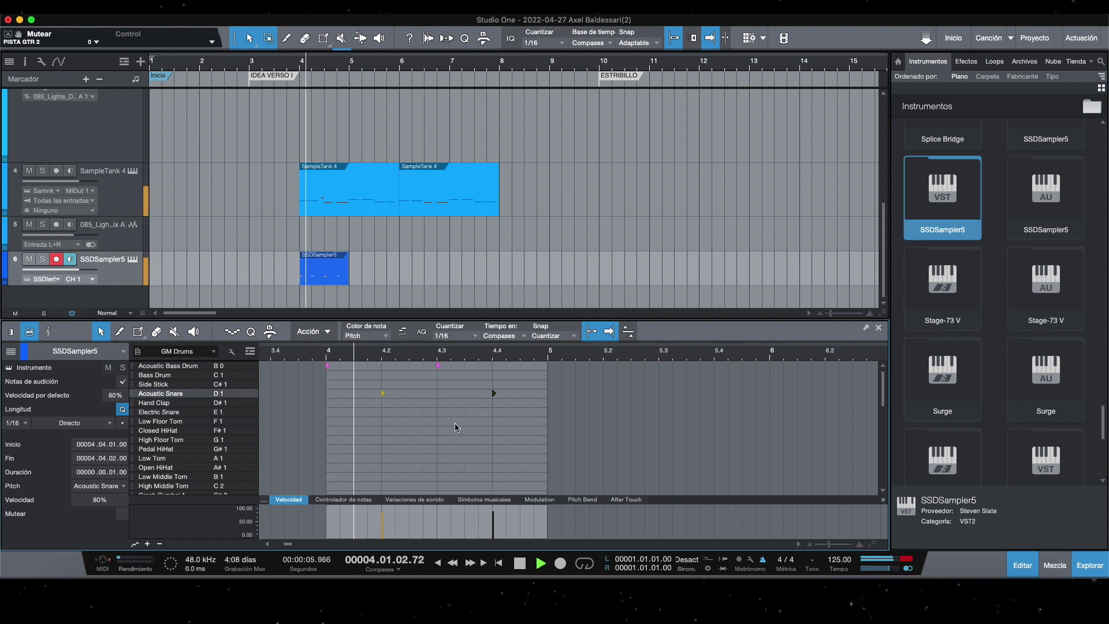
{"action": "key", "text": "space"}
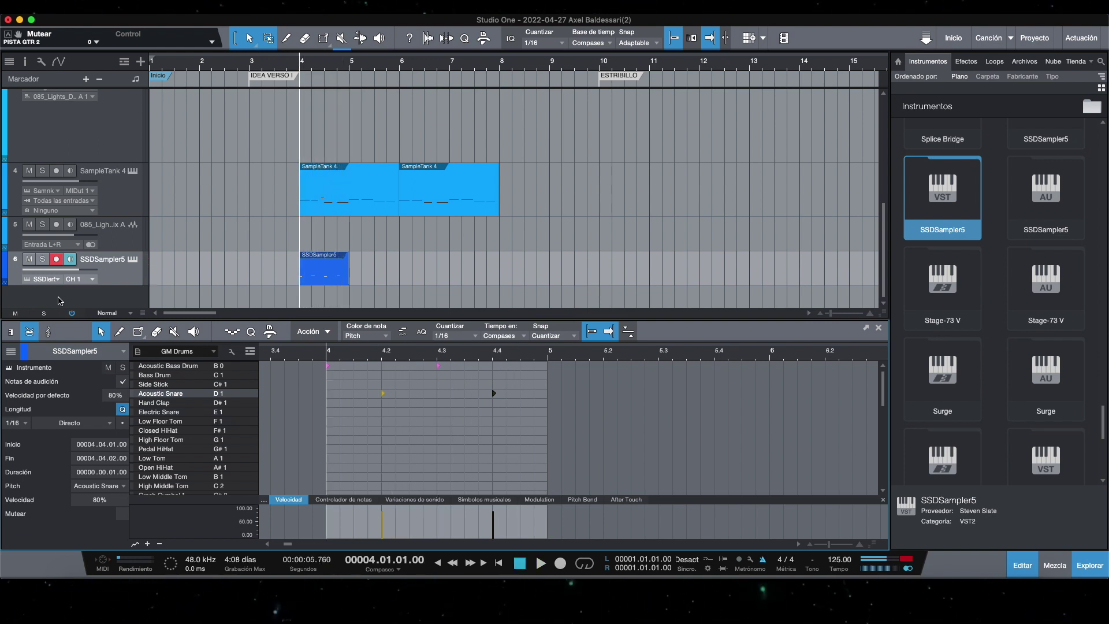
{"action": "key", "text": "space"}
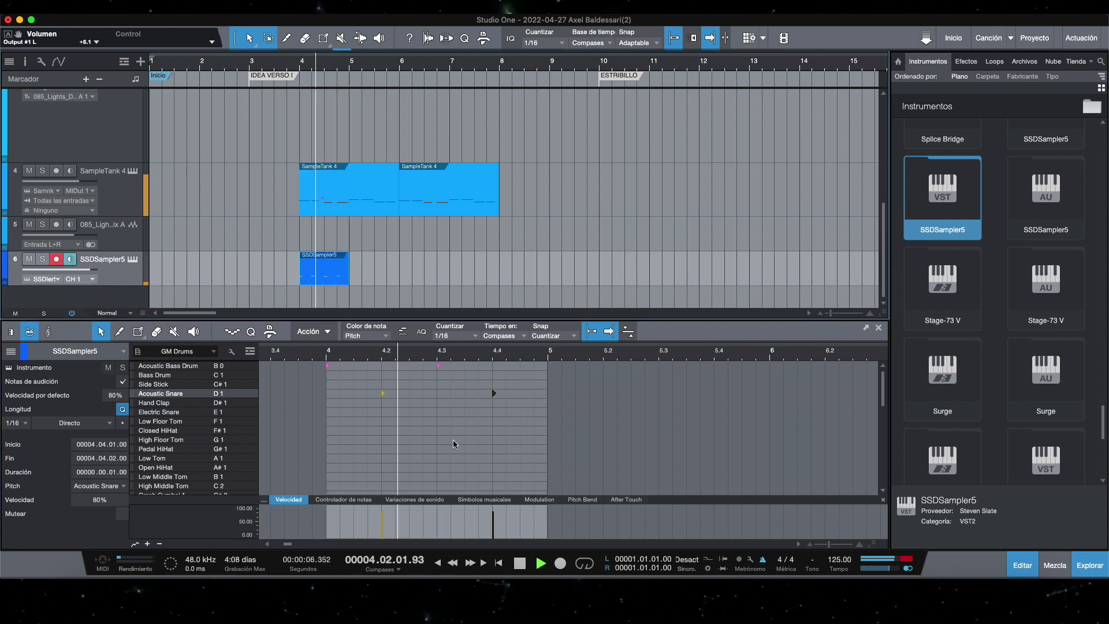
{"action": "key", "text": "space"}
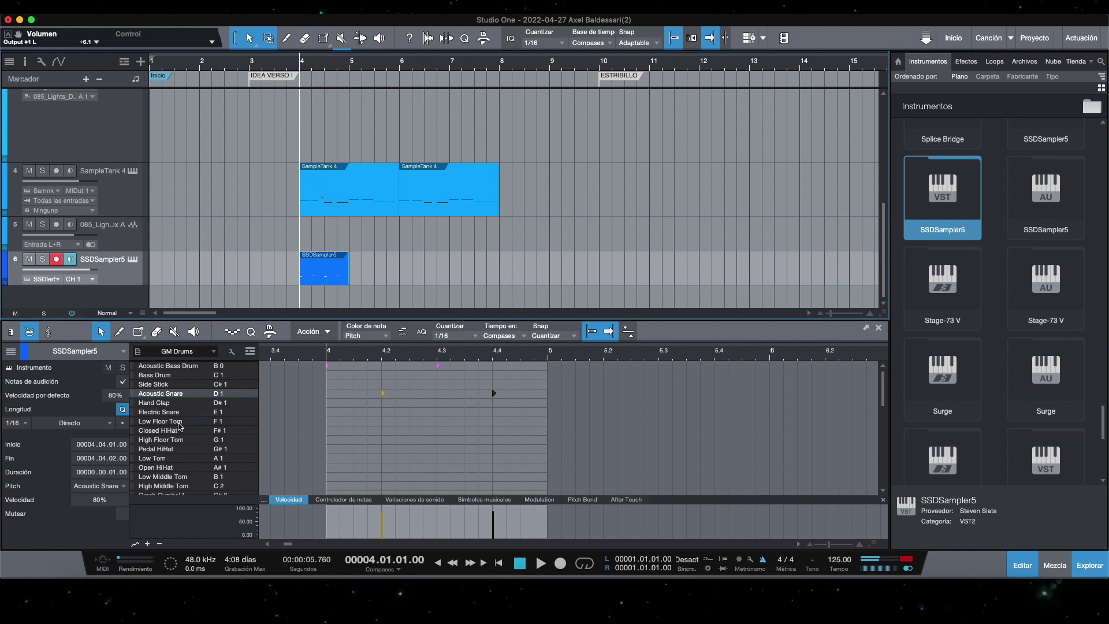
Fill bar 4 with Open HiHat hits on every eighth note and play back the pattern.
{"action": "left_click", "coordinate": [327, 468]}
{"action": "left_click", "coordinate": [352, 467]}
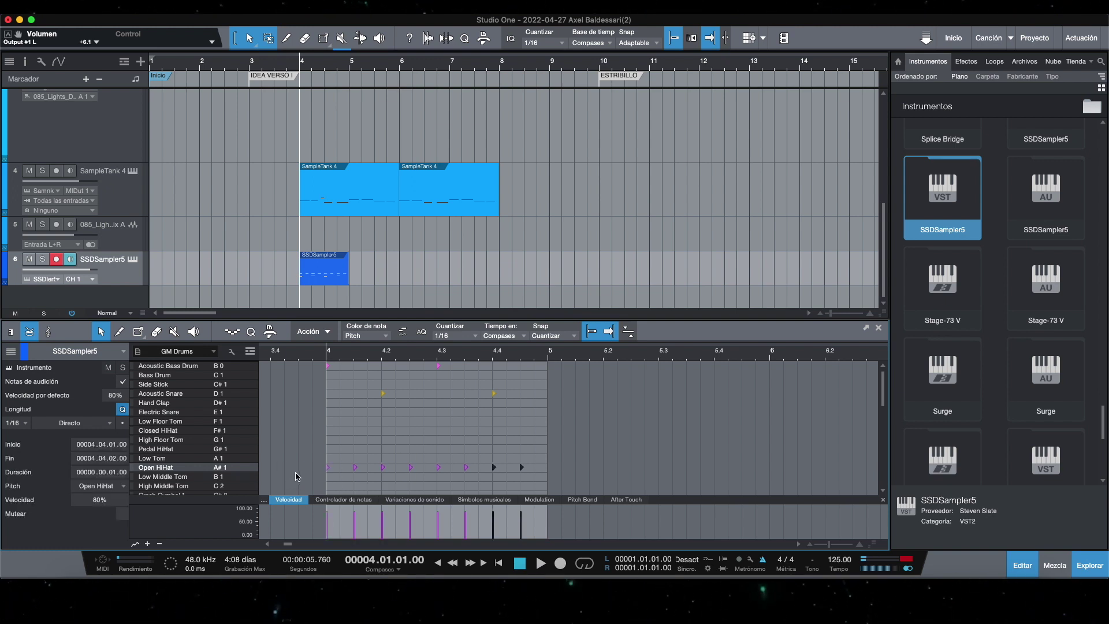
{"action": "key", "text": "space"}
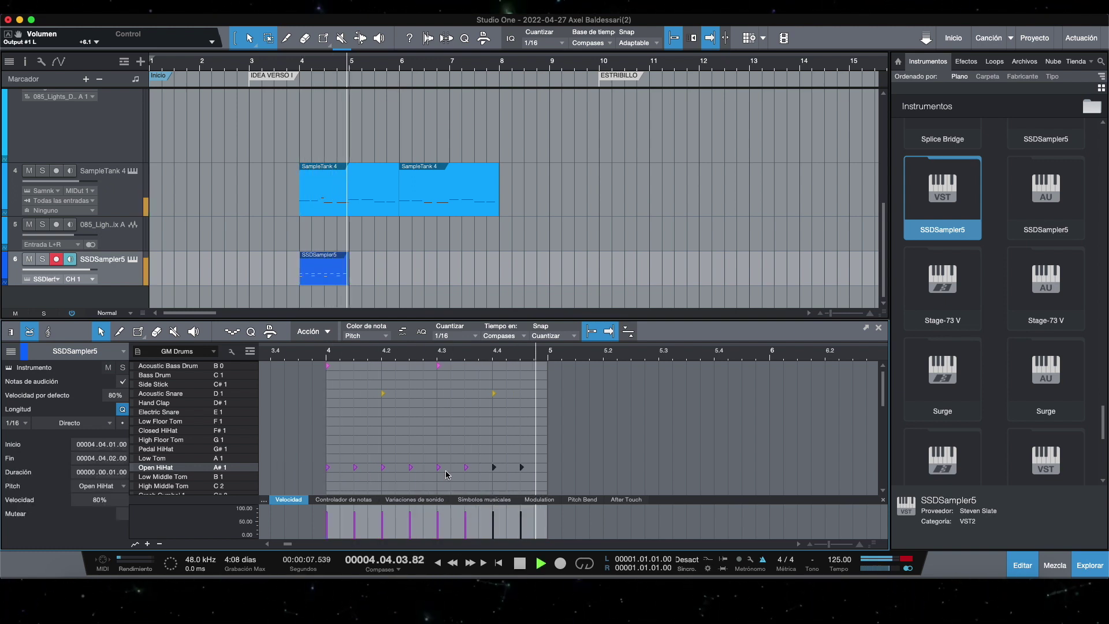
{"action": "key", "text": "space"}
Replace the eighth-note hi-hats with one Open HiHat hit on each beat of bar 4 and listen to the pattern.
{"action": "left_click_drag", "start_coordinate": [533, 467], "coordinate": [347, 469]}
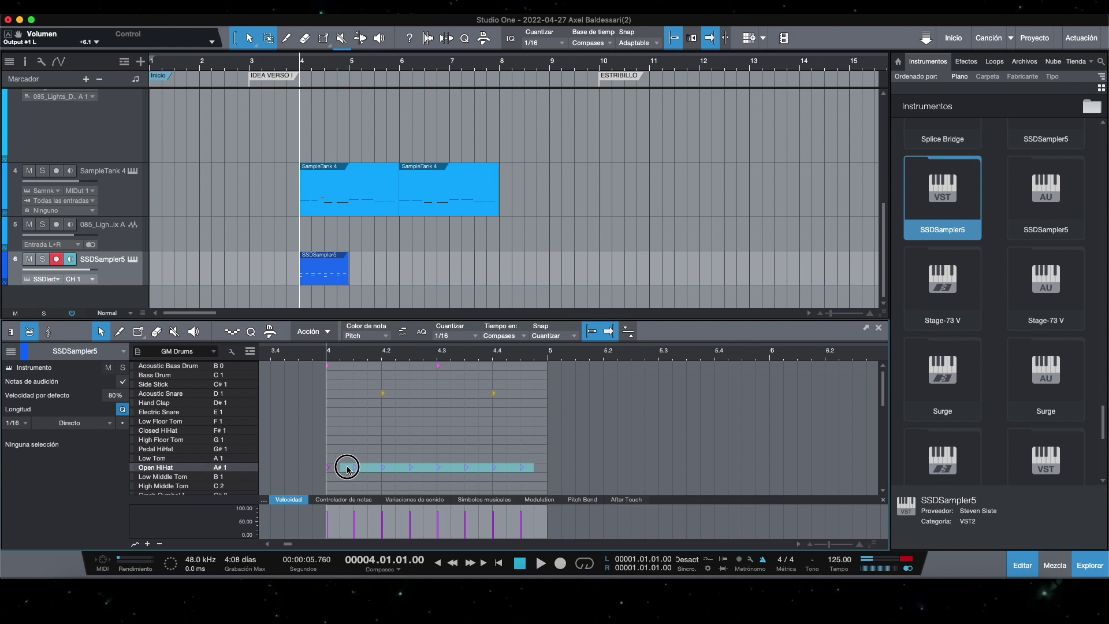
{"action": "key", "text": "Delete"}
{"action": "left_click", "coordinate": [341, 467]}
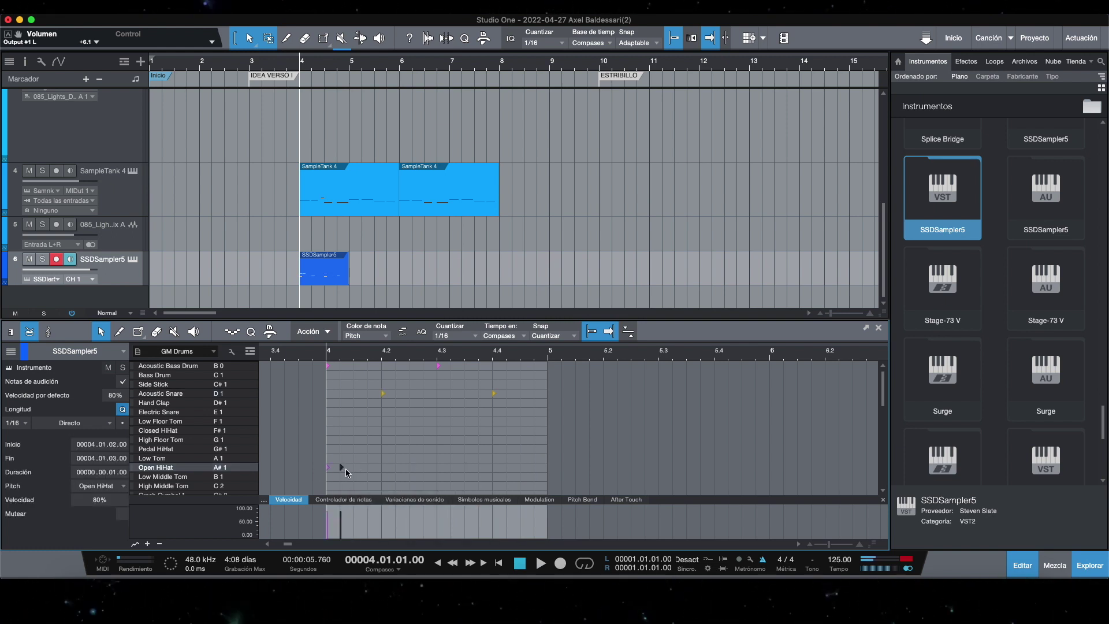
{"action": "left_click_drag", "start_coordinate": [346, 469], "coordinate": [309, 460]}
{"action": "key", "text": "d"}
{"action": "key", "text": "space"}
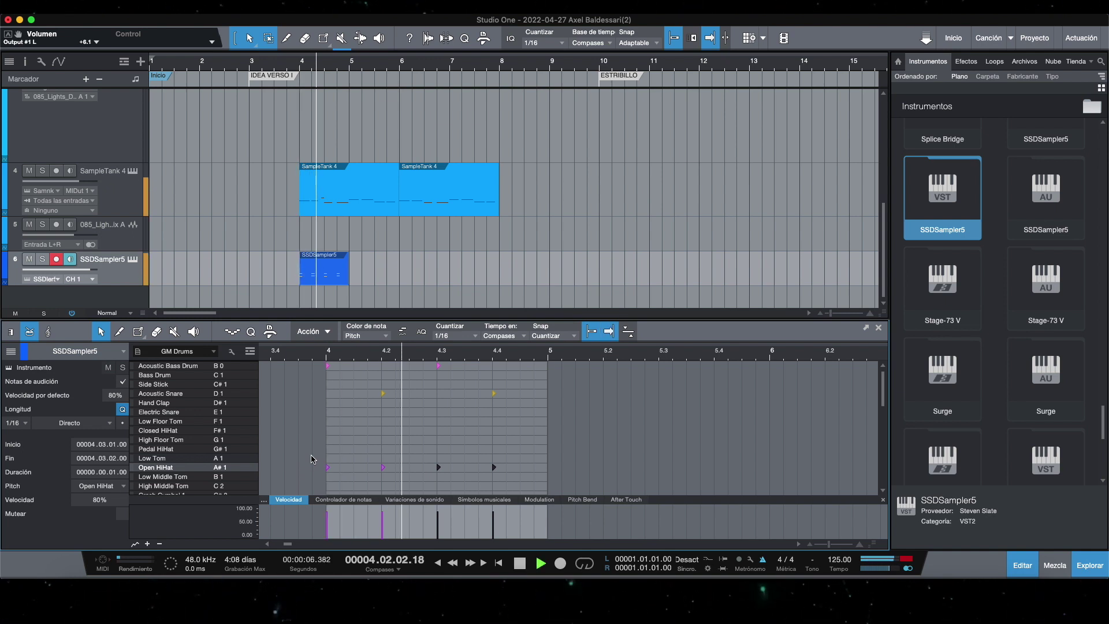
{"action": "key", "text": "space"}
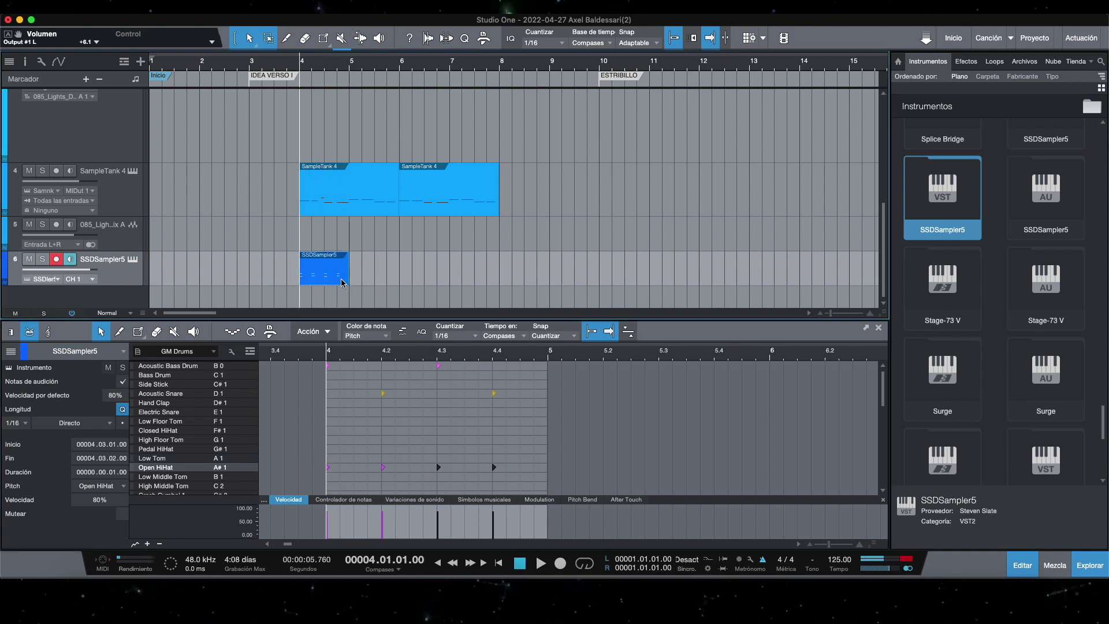
Duplicate the one-bar drum part three times to fill bars 4 to 7 and briefly play it from bar 4.
{"action": "key", "text": "d"}
{"action": "key", "text": "d"}
{"action": "key", "text": "d"}
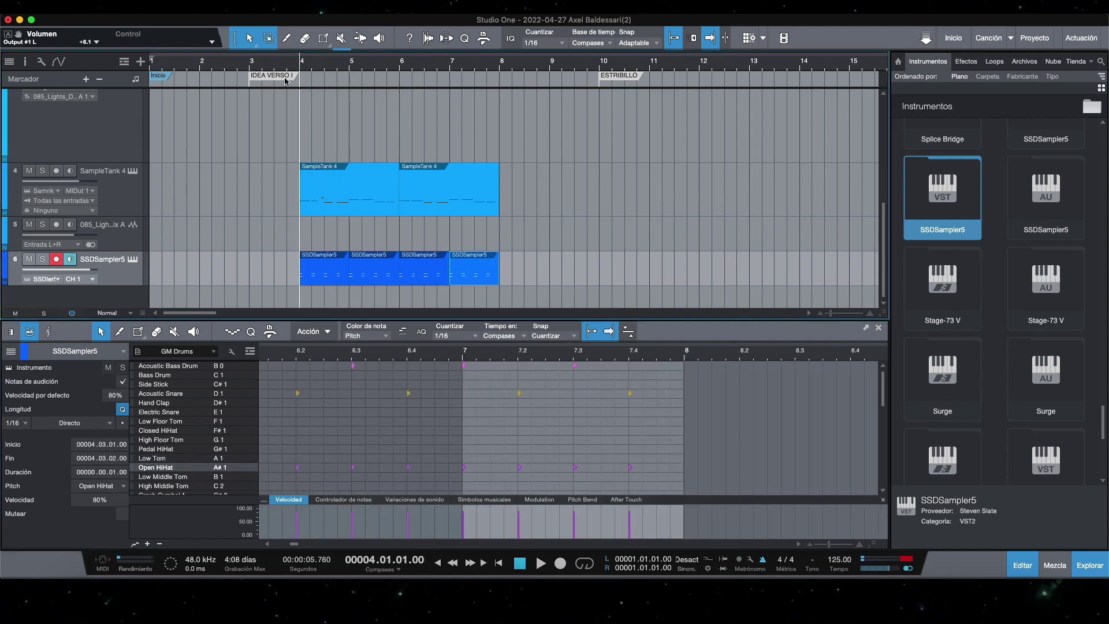
{"action": "key", "text": "space"}
{"action": "key", "text": "space"}
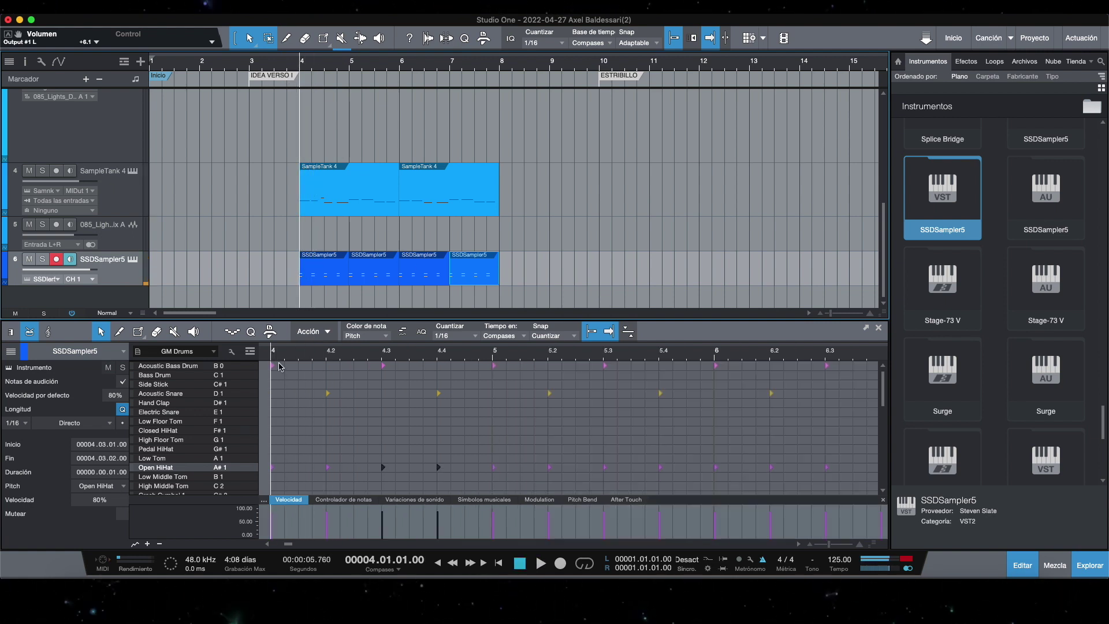
Move the Open HiHat note on the first beat of bar 4 to the High Tom (D 2) lane.
{"action": "left_click", "coordinate": [272, 366]}
{"action": "left_click", "coordinate": [272, 467]}
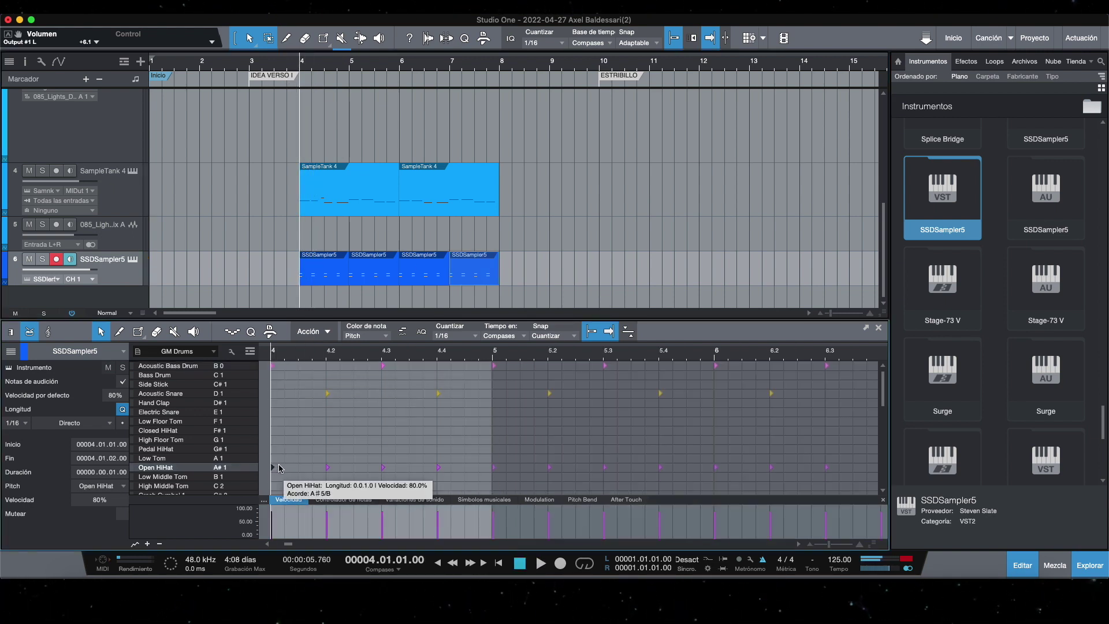
{"action": "key", "text": "Up"}
{"action": "key", "text": "Up"}
{"action": "key", "text": "Up"}
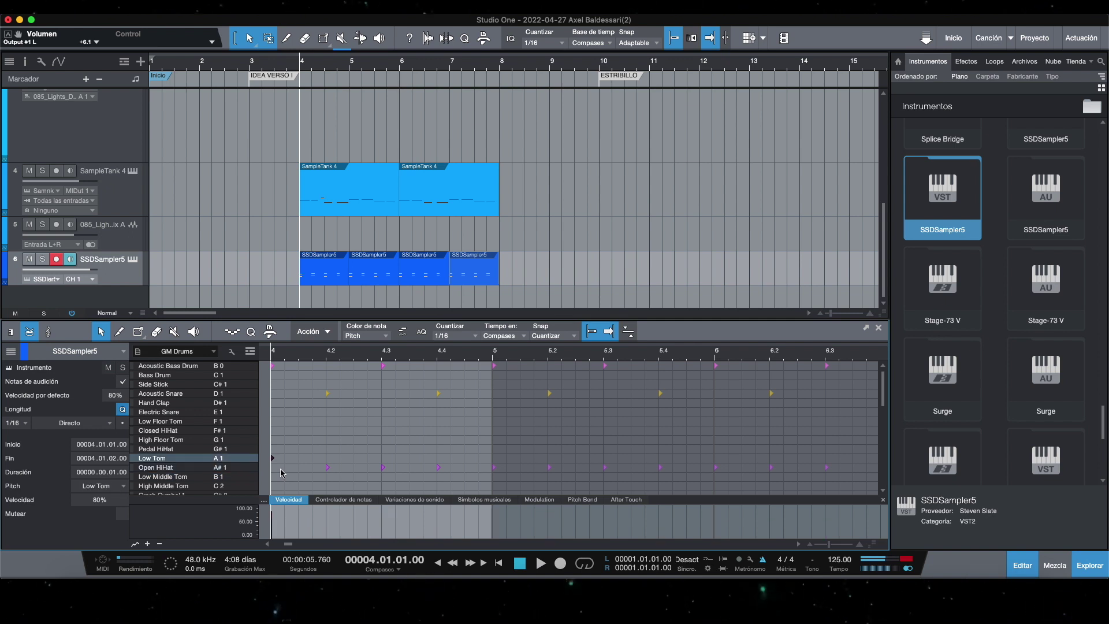
{"action": "key", "text": "Down"}
{"action": "key", "text": "Down"}
{"action": "key", "text": "Down"}
{"action": "key", "text": "Up"}
{"action": "key", "text": "Up"}
{"action": "key", "text": "Up"}
{"action": "key", "text": "Up"}
{"action": "key", "text": "Up"}
{"action": "key", "text": "Up"}
{"action": "key", "text": "Up"}
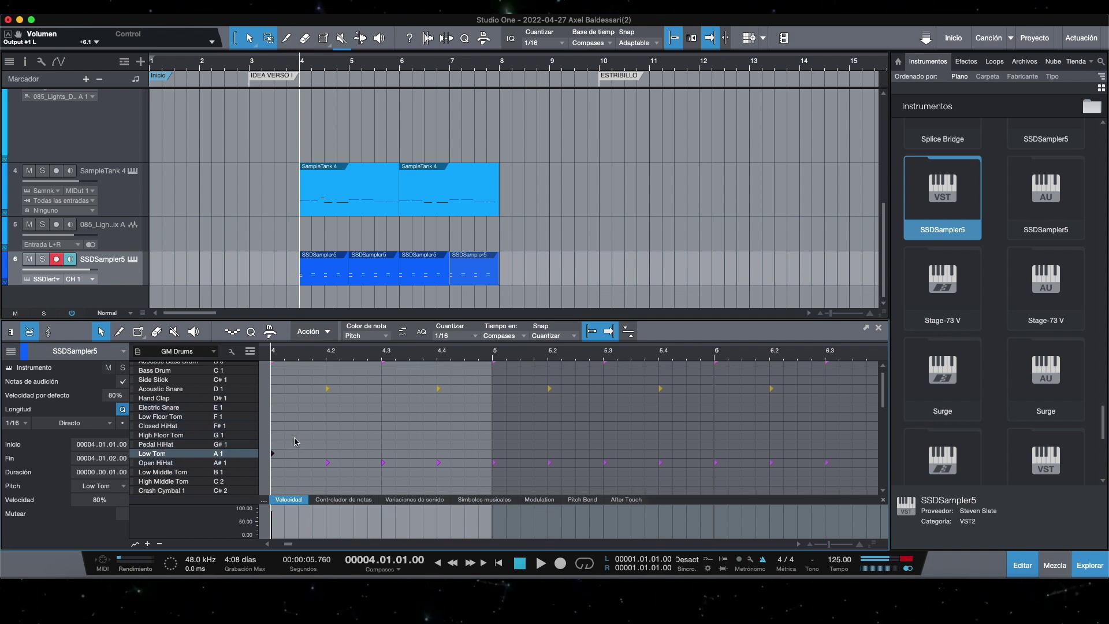
{"action": "key", "text": "Up"}
{"action": "key", "text": "Up"}
{"action": "key", "text": "Up"}
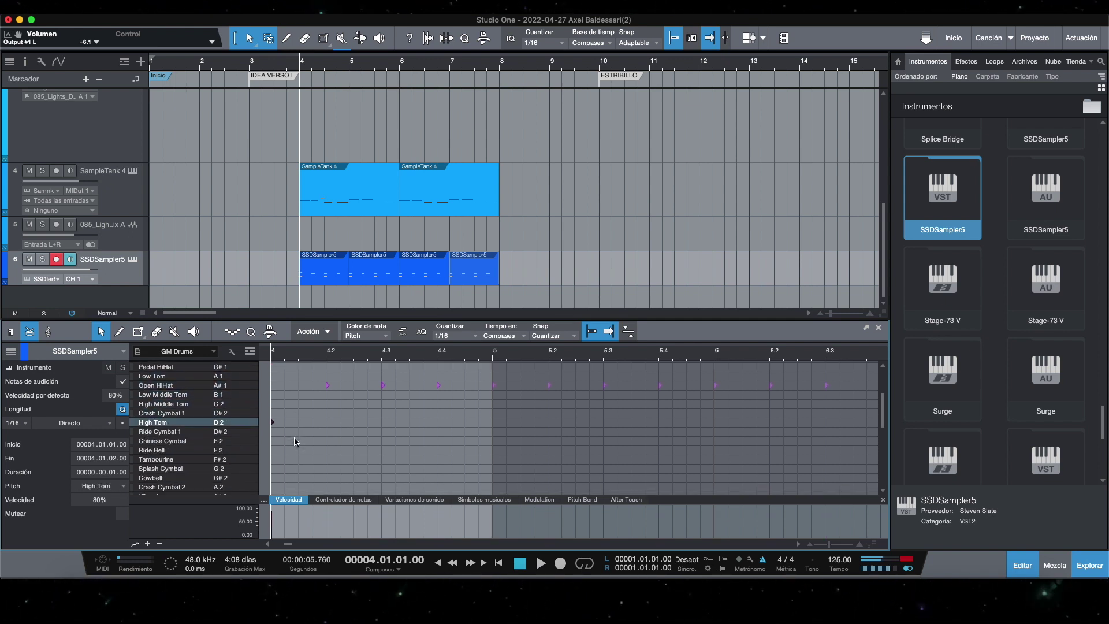
Play back the arrangement from beat 4 of bar 3 and close the drum editor while listening.
{"action": "left_click", "coordinate": [296, 67]}
{"action": "key", "text": "space"}
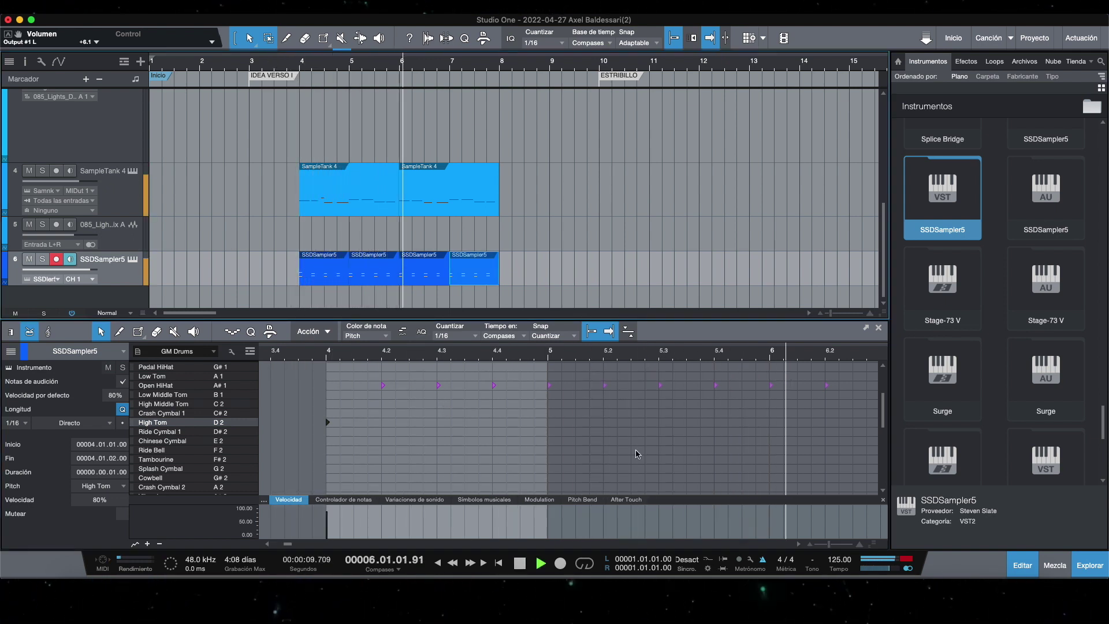
{"action": "left_click", "coordinate": [1020, 565]}
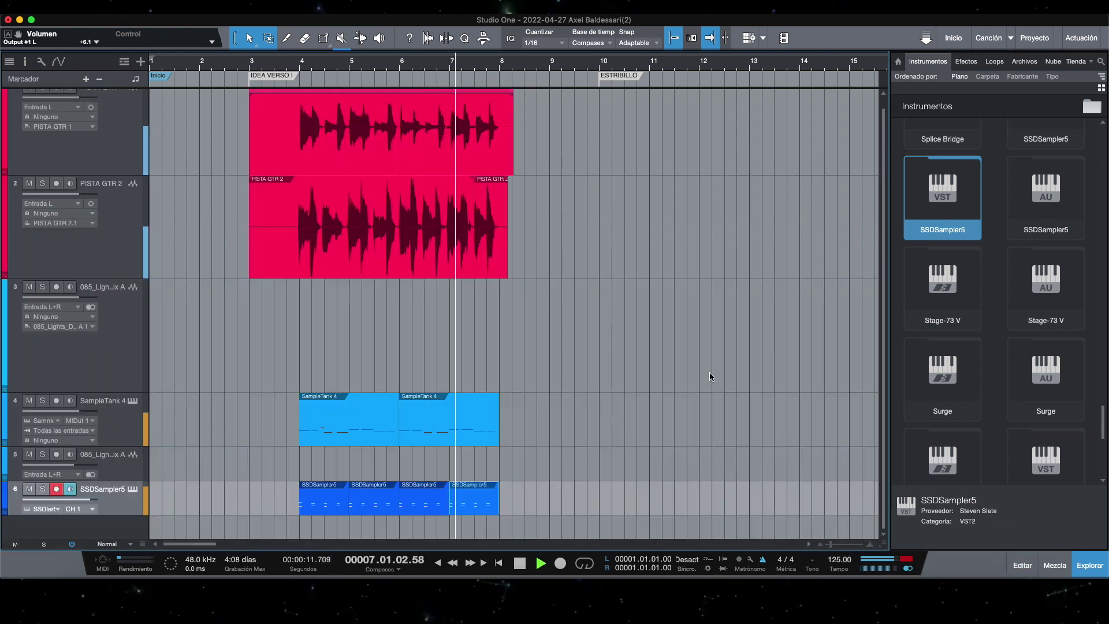
{"action": "key", "text": "space"}
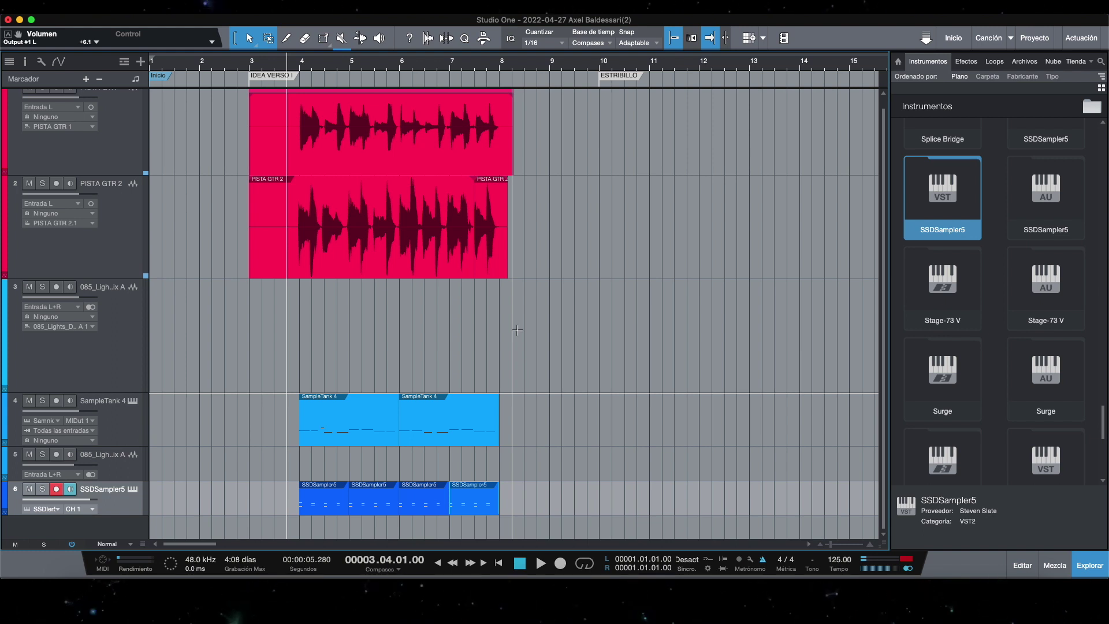
Review the guitar, bass and drum tracks, examining the notes of the first SampleTank 4 bass part before closing its editor.
{"action": "scroll", "coordinate": [414, 255], "scroll_direction": "up", "scroll_amount": 1}
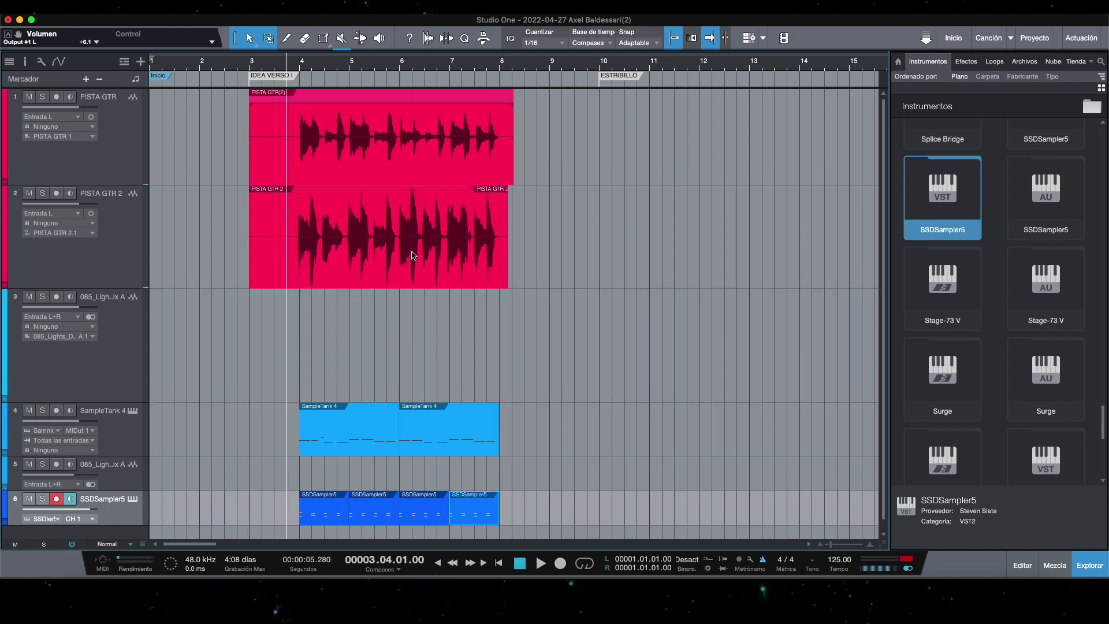
{"action": "scroll", "coordinate": [142, 502], "scroll_direction": "down", "scroll_amount": 1}
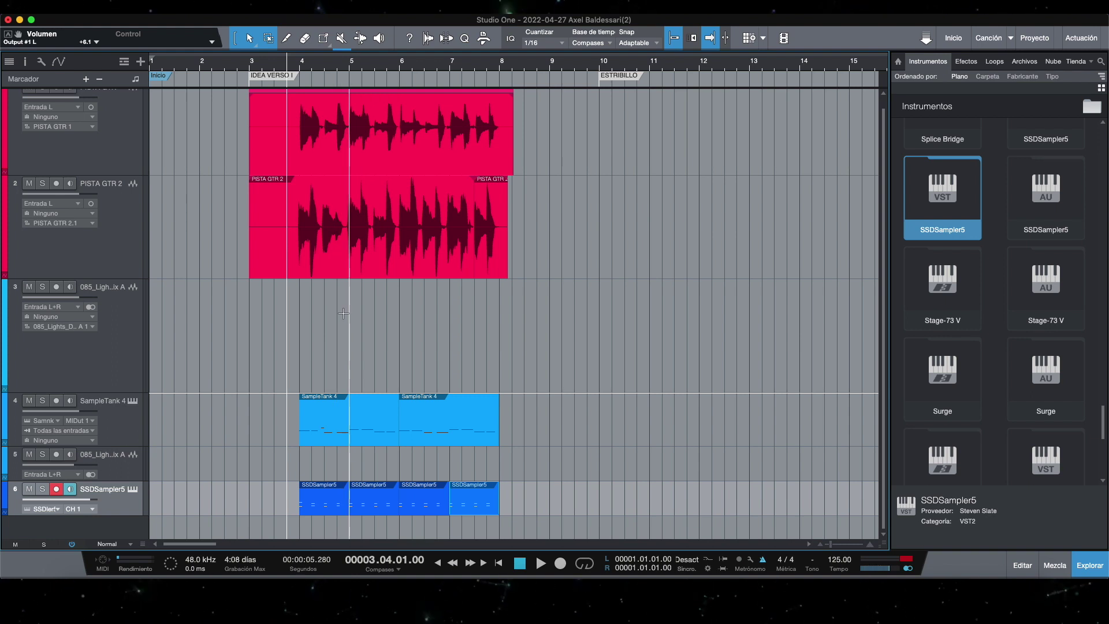
{"action": "double_click", "coordinate": [344, 435]}
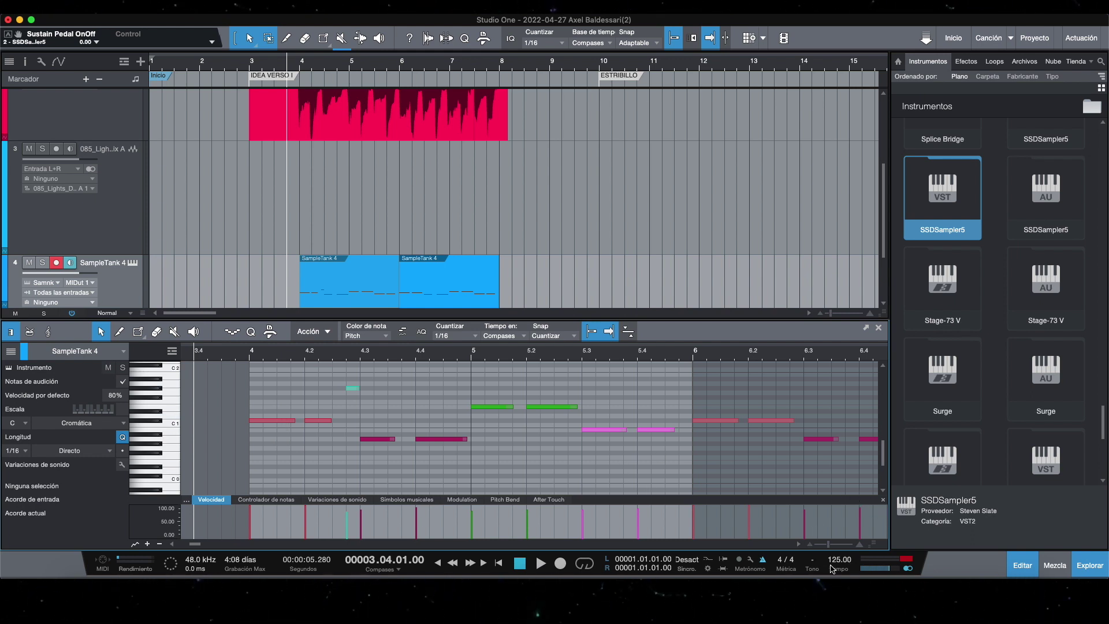
{"action": "left_click", "coordinate": [1010, 565]}
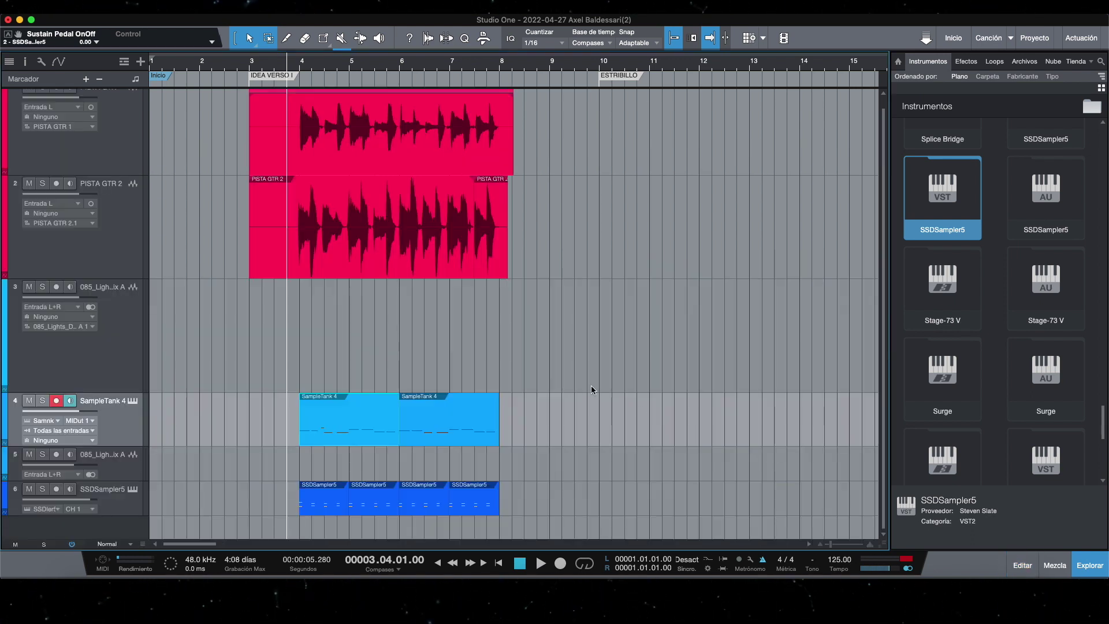